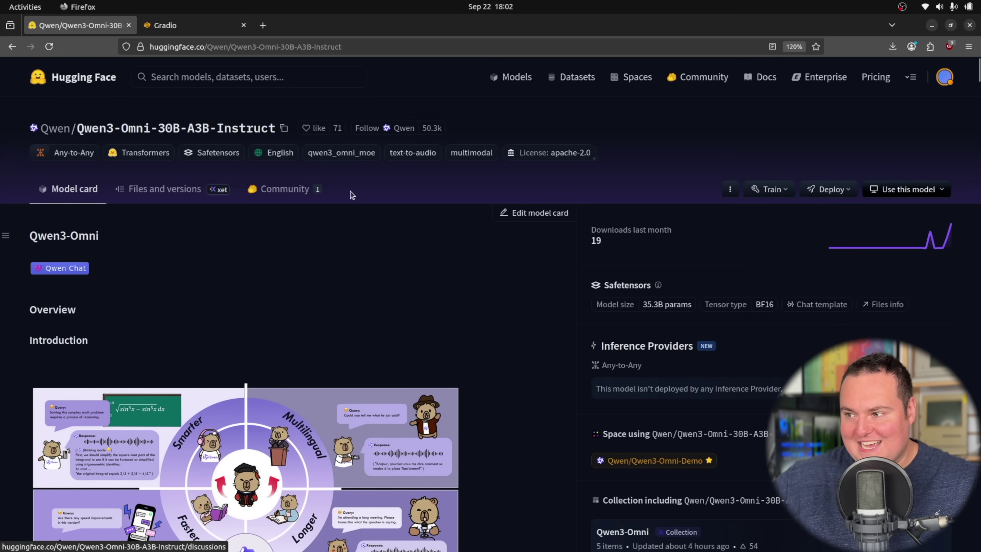
Step: Glance over the top of the Instruct model card and return to the Qwen3-Omni collection page
scroll(455, 241, "down", 4)
scroll(462, 238, "up", 2)
scroll(184, 168, "up", 2)
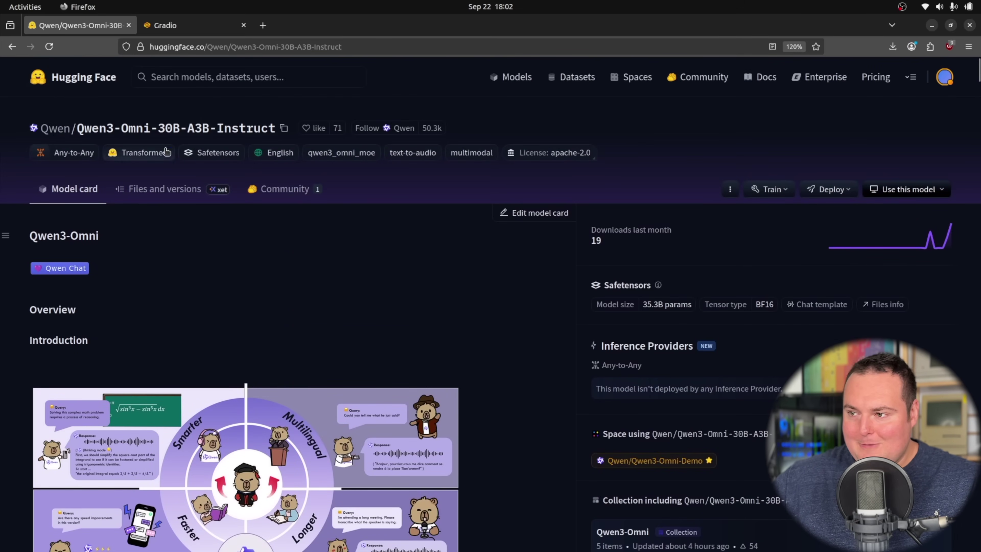
key("alt+Left")
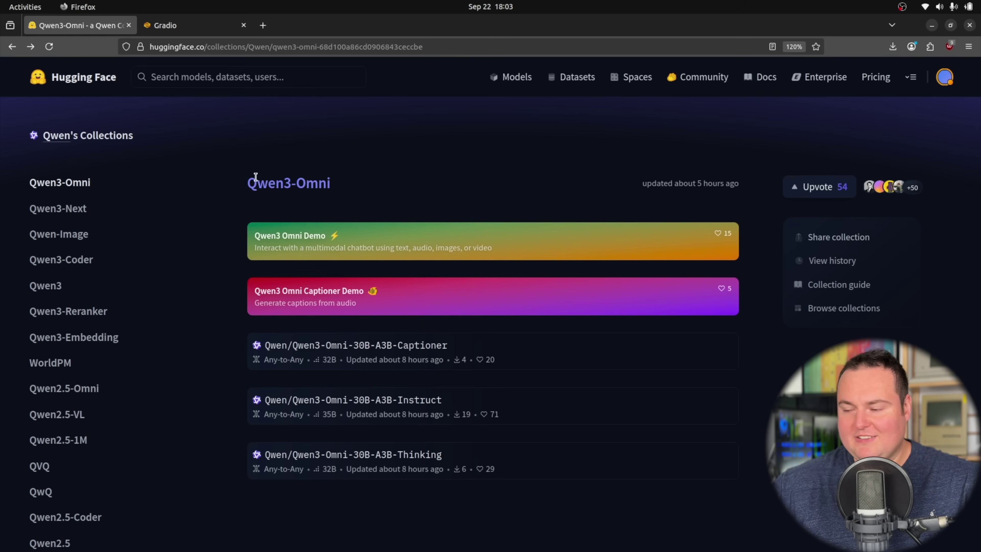
Step: Open the Qwen3-Omni-30B-A3B-Thinking model card and skim its introduction, key features and model architecture
left_click(403, 455)
scroll(386, 340, "down", 10)
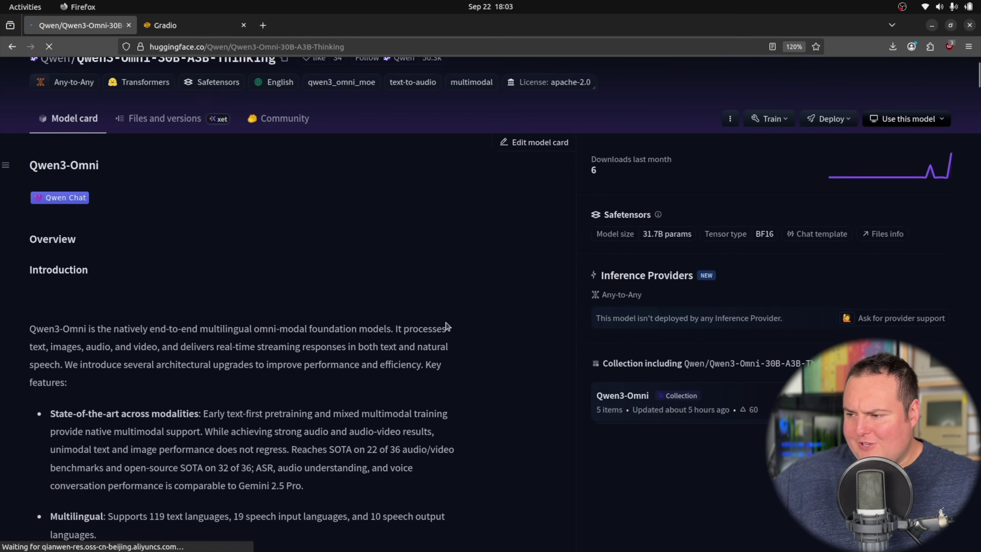
scroll(470, 335, "down", 6)
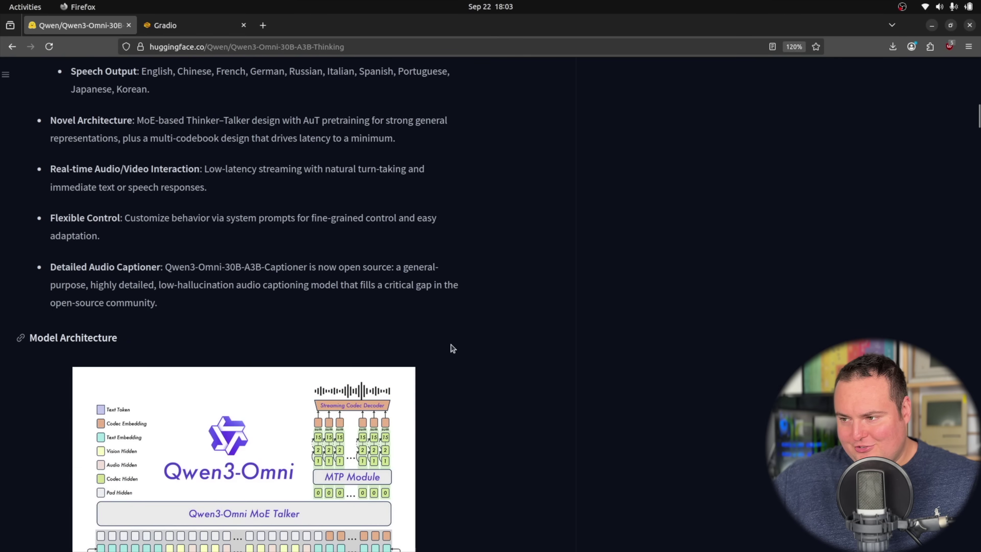
scroll(421, 361, "up", 15)
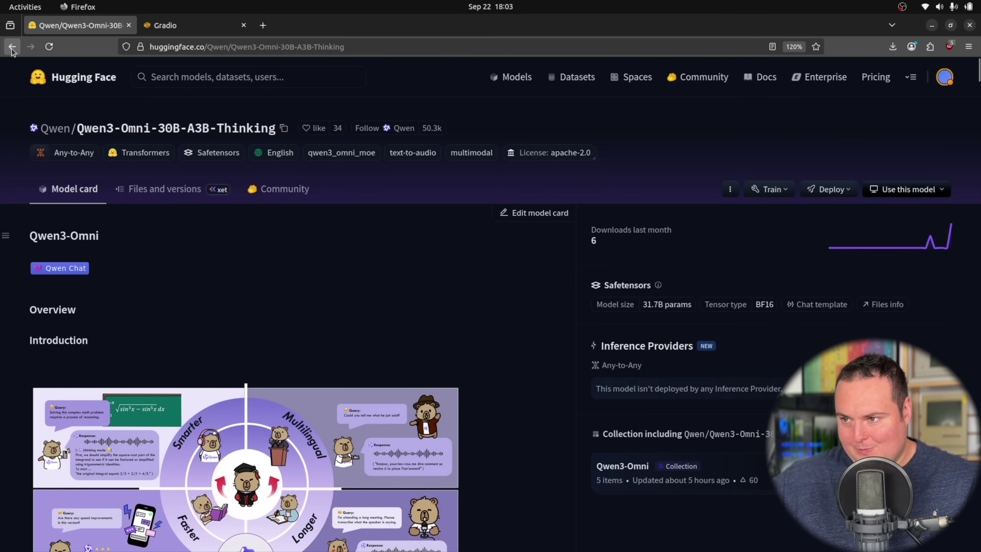
Step: Go back to the collection, open the Qwen3-Omni-30B-A3B-Instruct model card and read its key features and speech output languages
left_click(12, 47)
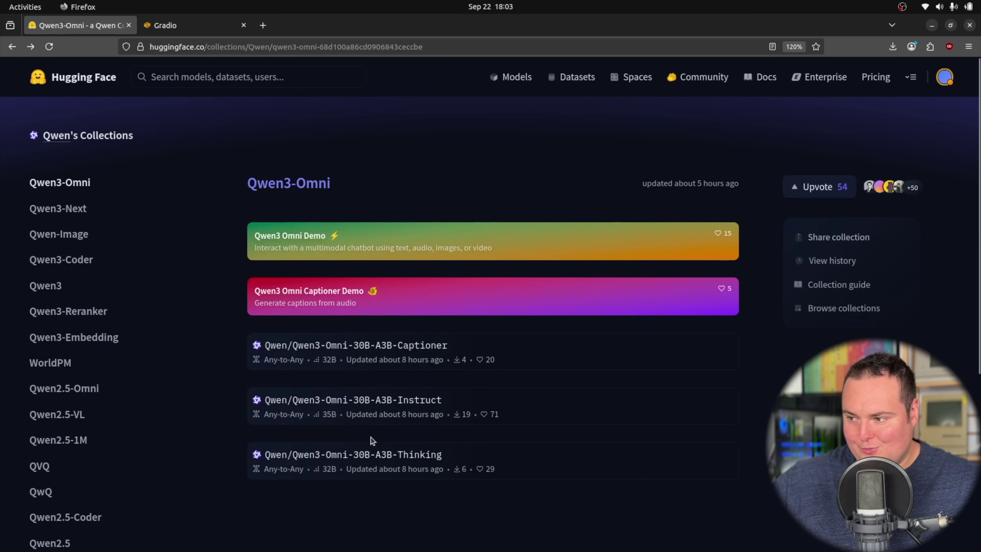
left_click(338, 396)
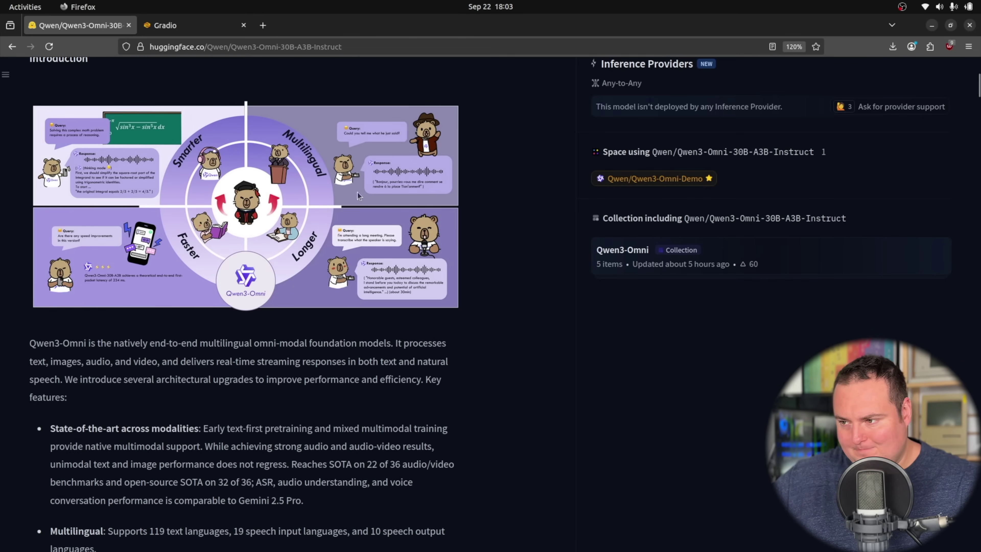
scroll(493, 217, "down", 5)
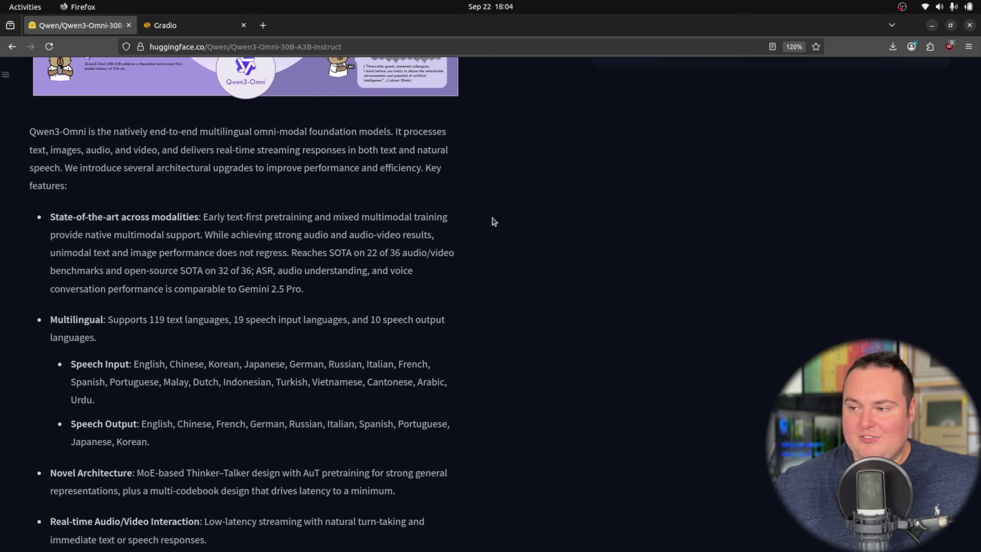
scroll(463, 201, "down", 5)
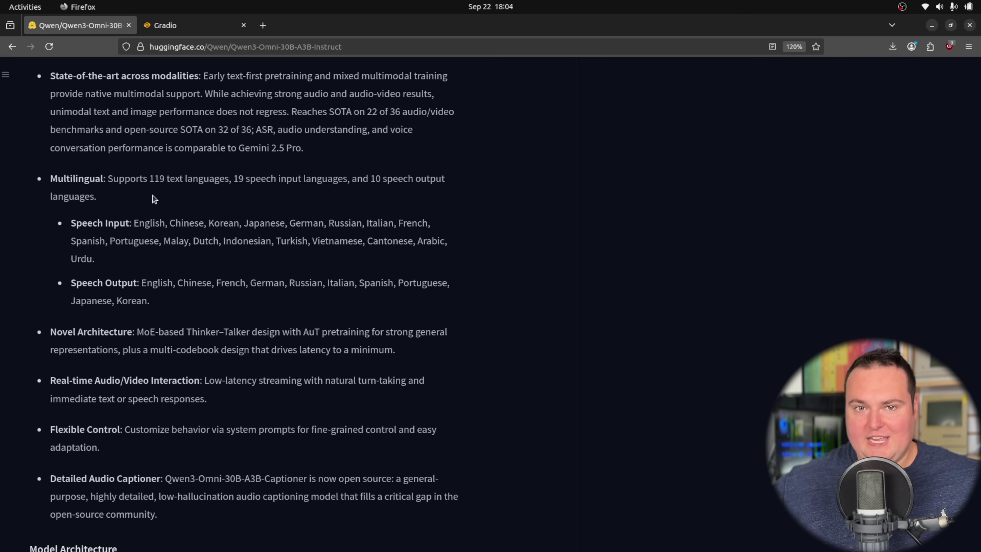
left_click_drag(152, 302, 144, 290)
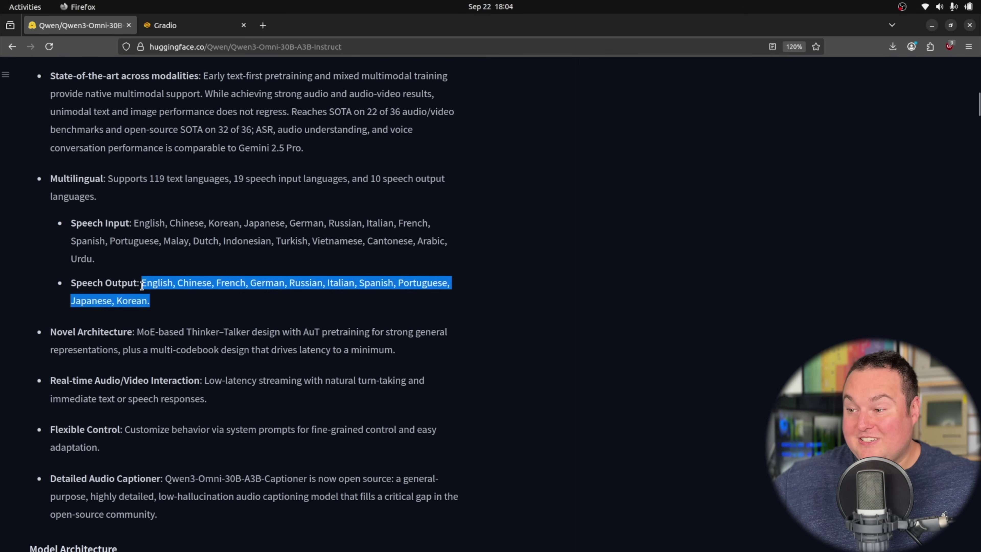
left_click(267, 314)
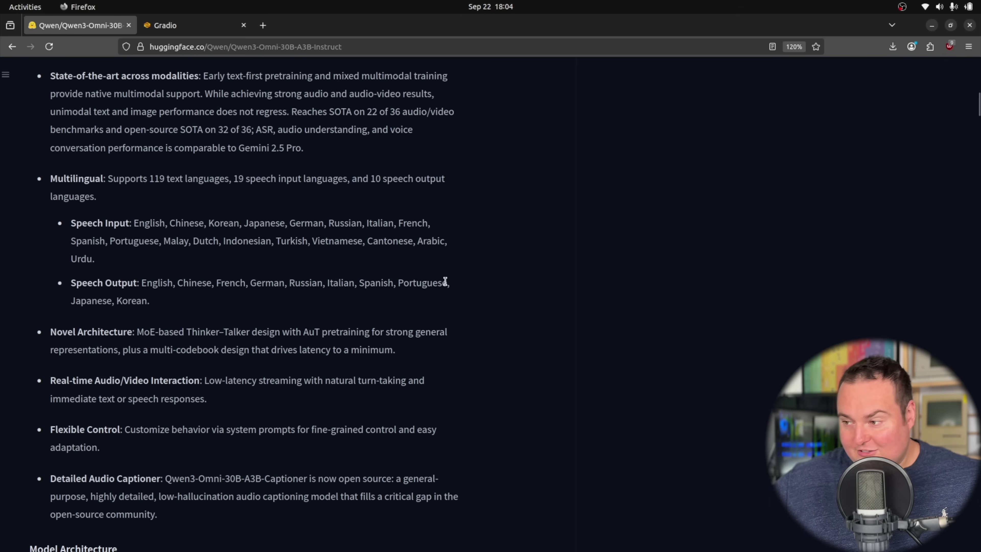
scroll(529, 193, "down", 5)
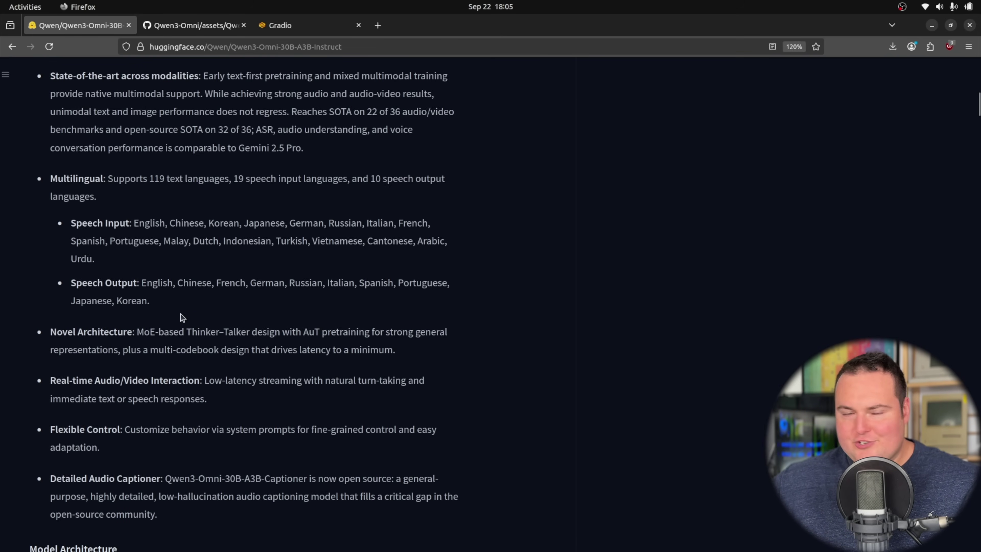
Step: Switch to the Qwen3_Omni.pdf technical report on GitHub and skim its introduction, architecture diagram, audio transformer and speech generation sections
left_click(205, 27)
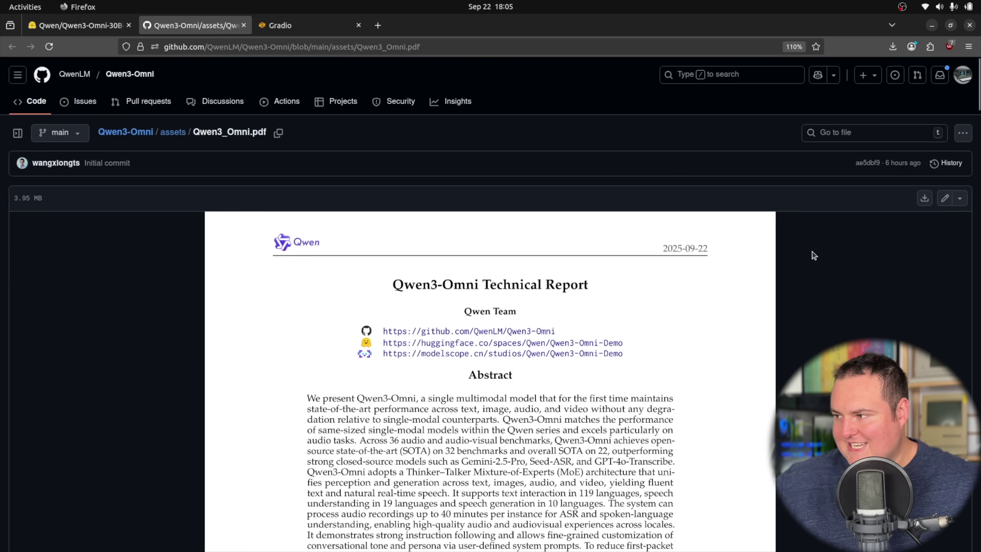
scroll(811, 251, "down", 10)
scroll(474, 342, "down", 15)
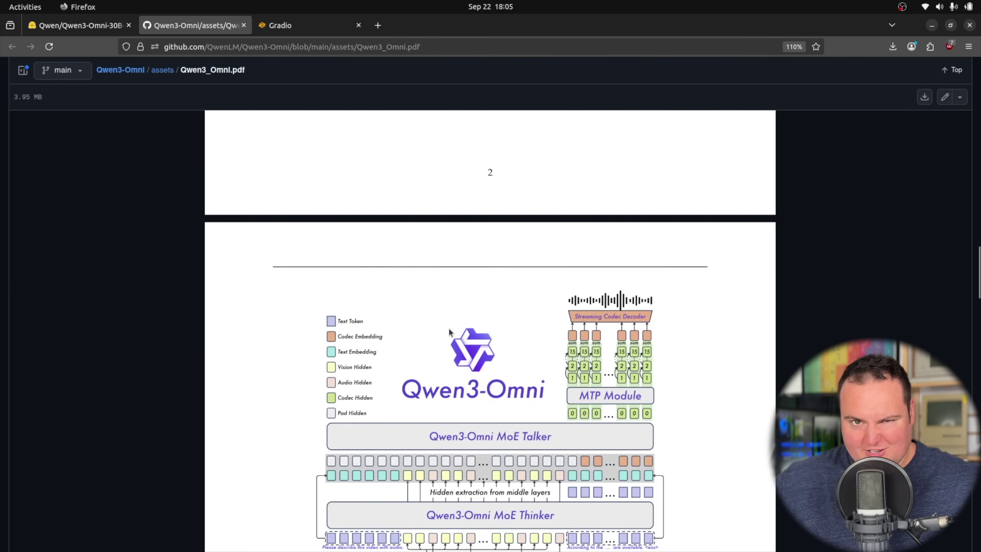
scroll(376, 319, "down", 5)
scroll(232, 288, "down", 10)
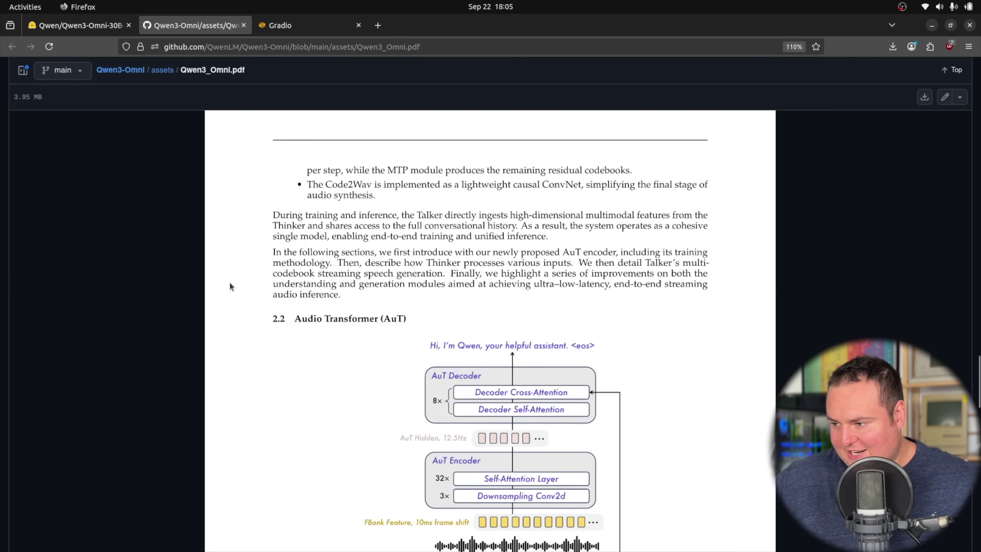
scroll(230, 284, "down", 20)
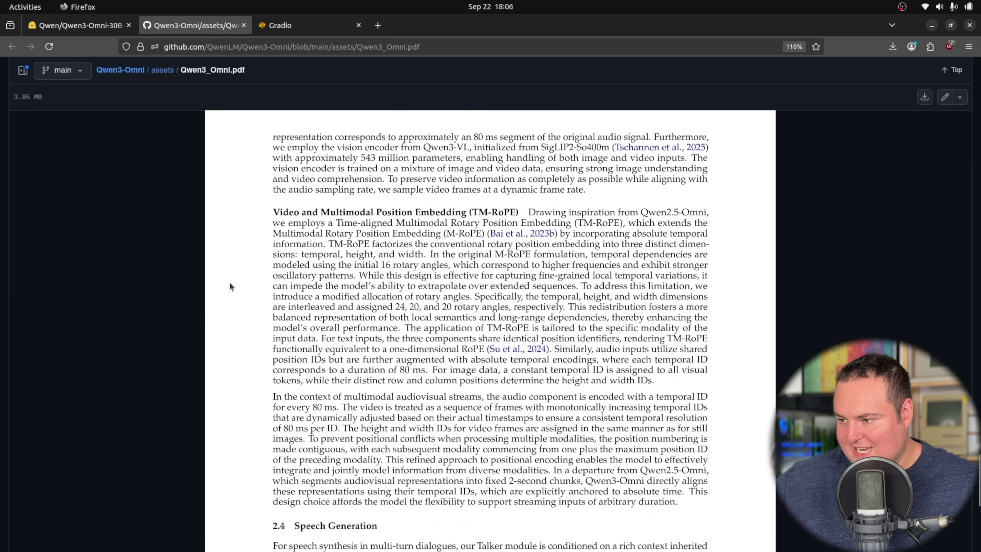
scroll(229, 286, "up", 20)
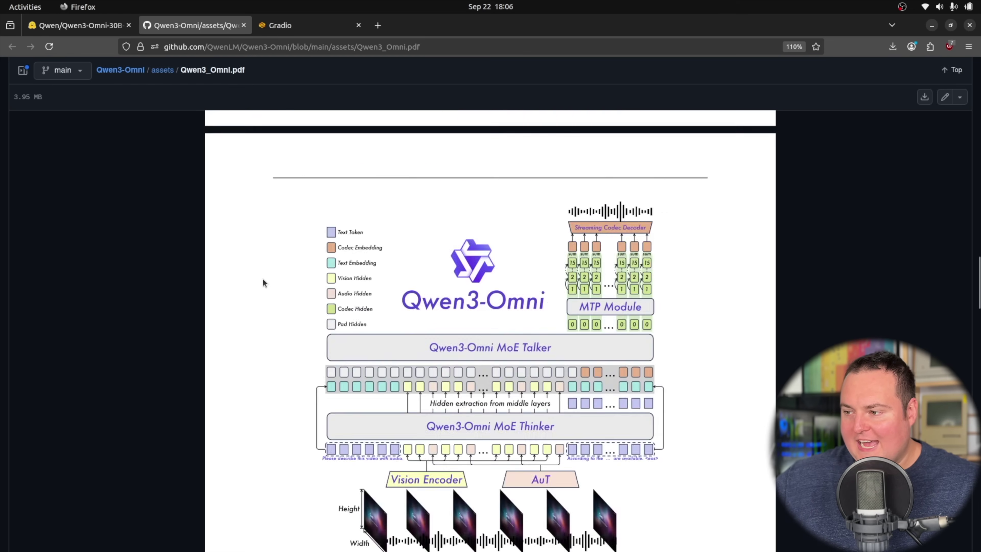
scroll(263, 280, "up", 15)
scroll(271, 276, "down", 20)
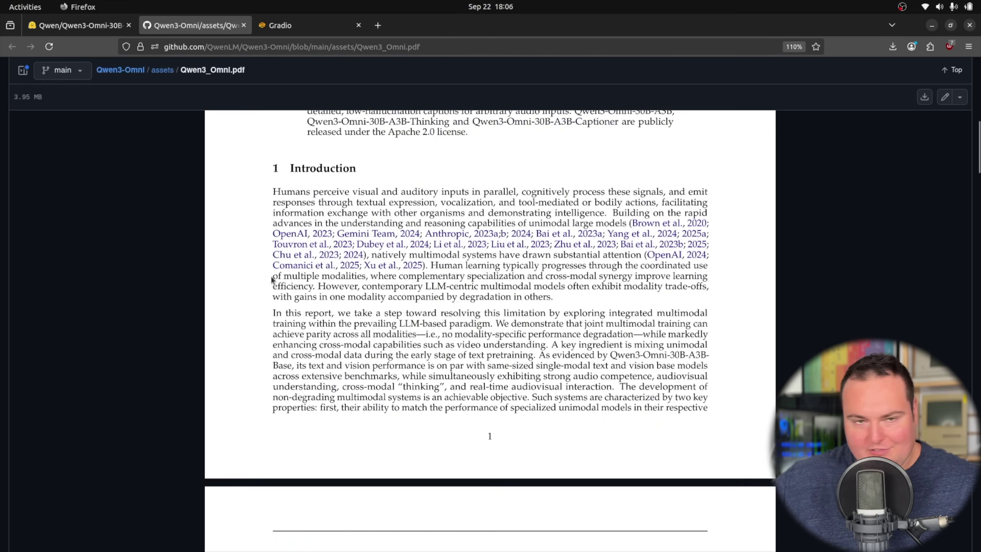
scroll(340, 287, "down", 20)
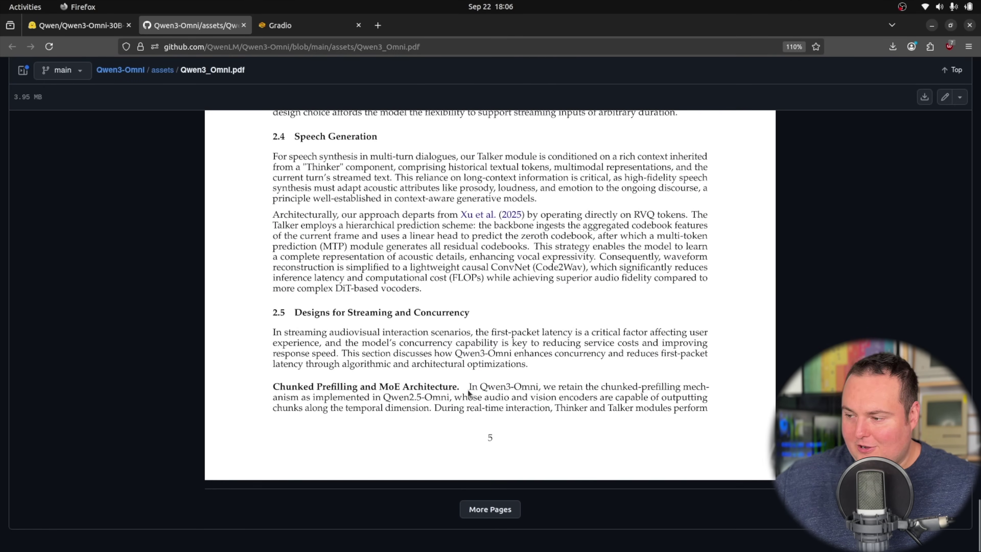
Step: Load more pages of the technical report, examine the Table 1 module architecture, and look back over the earlier sections and abstract
left_click(489, 509)
scroll(189, 320, "down", 11)
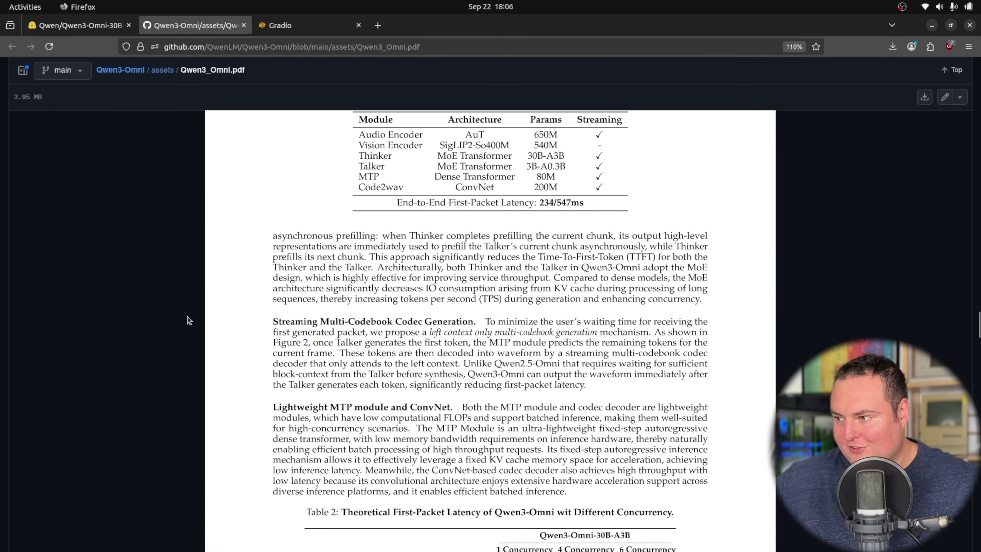
scroll(619, 324, "up", 5)
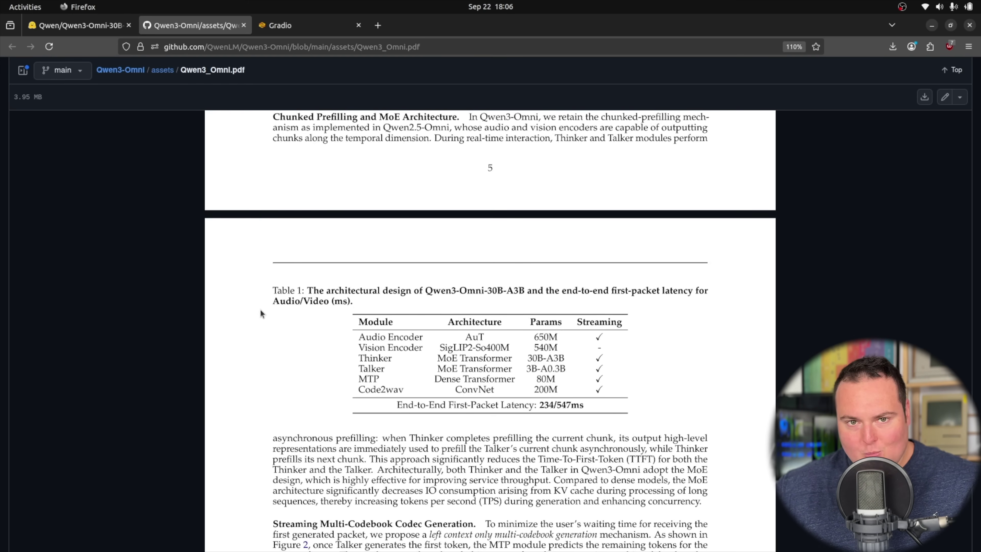
scroll(261, 310, "up", 20)
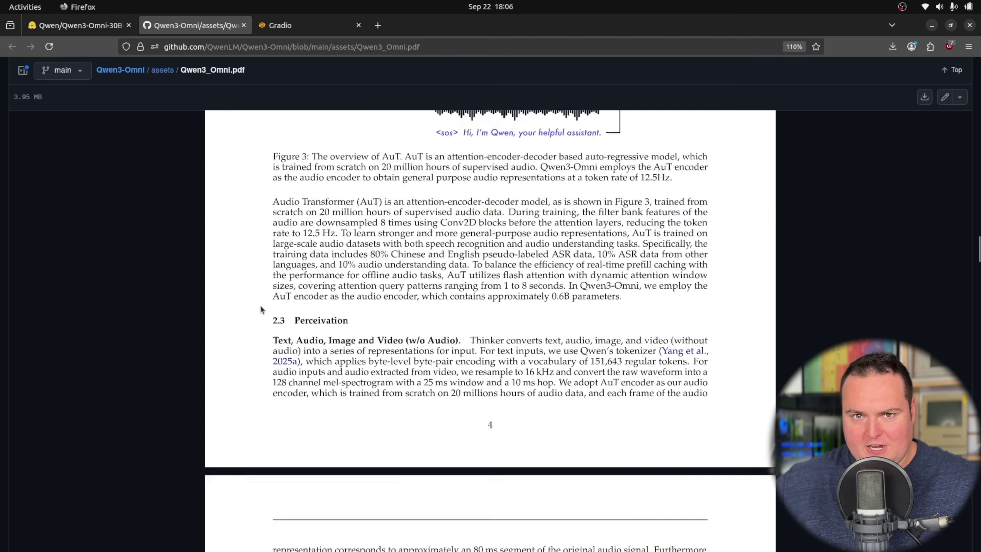
scroll(260, 305, "up", 20)
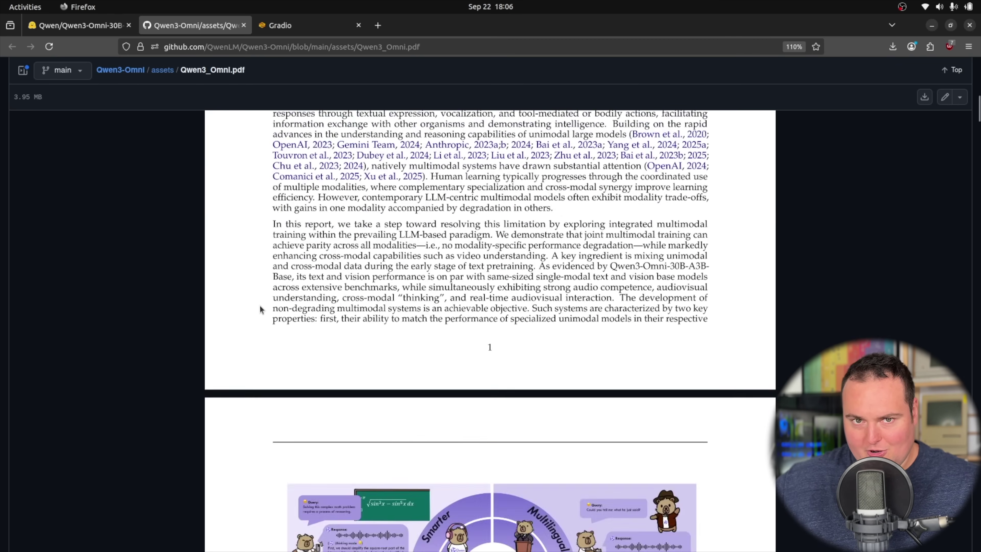
scroll(259, 305, "down", 8)
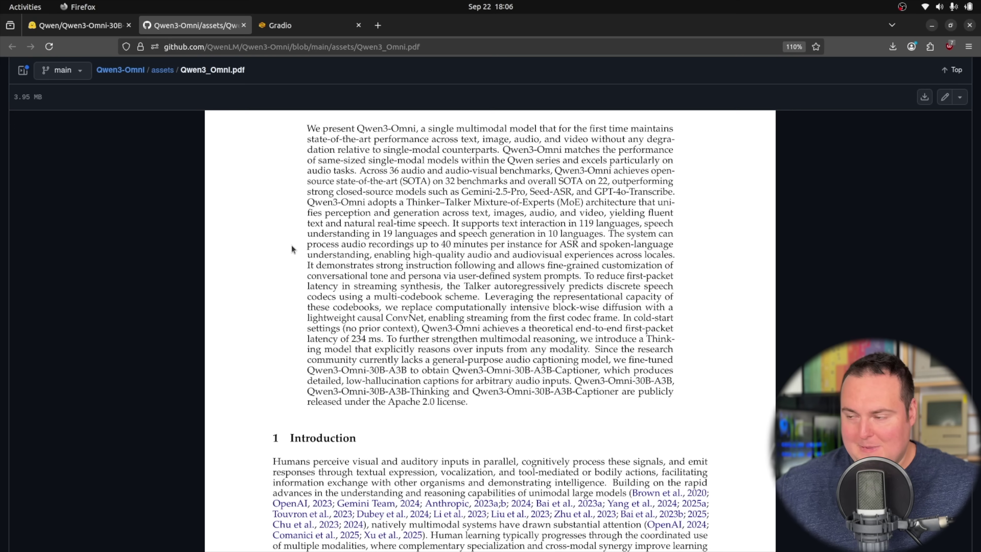
Step: Return to the Instruct model card and review its architecture, model downloads, Transformers and vLLM usage, minimum GPU memory requirements and usage tips
left_click(85, 26)
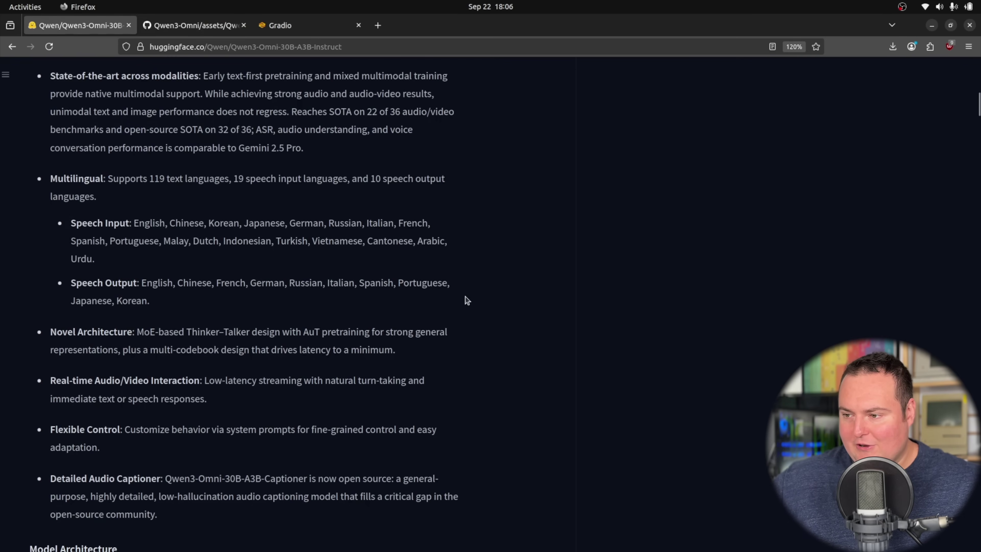
scroll(464, 299, "down", 20)
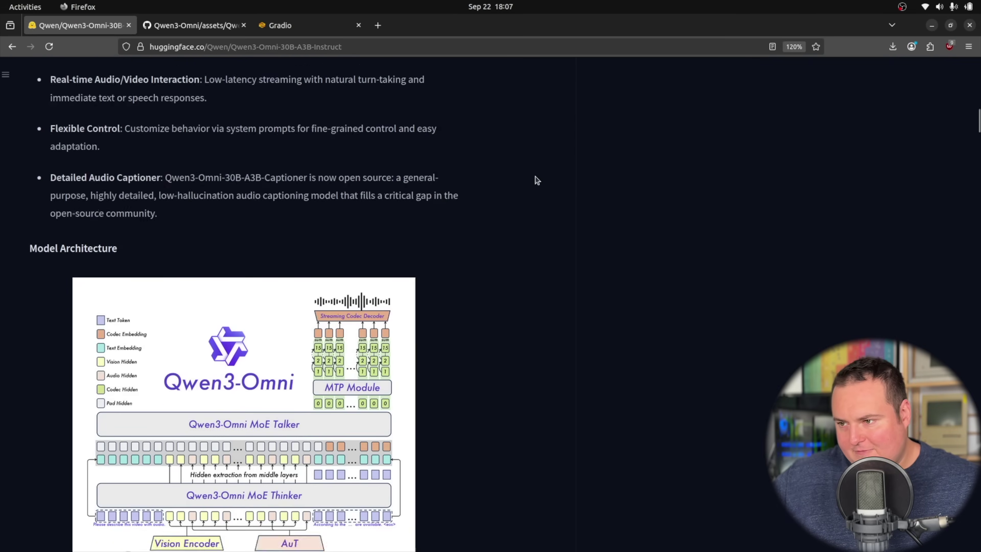
scroll(300, 233, "down", 10)
scroll(96, 198, "down", 15)
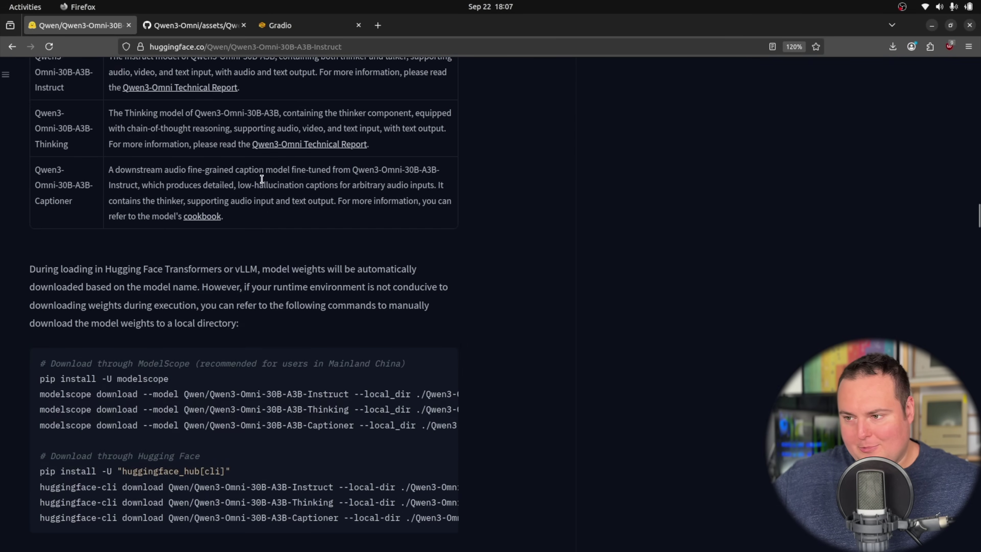
scroll(116, 194, "down", 12)
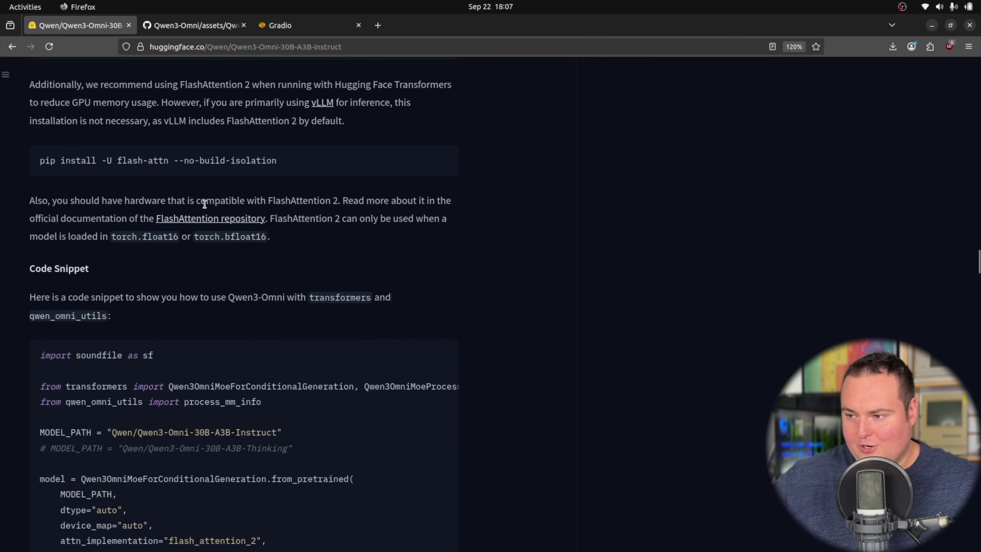
scroll(112, 208, "down", 20)
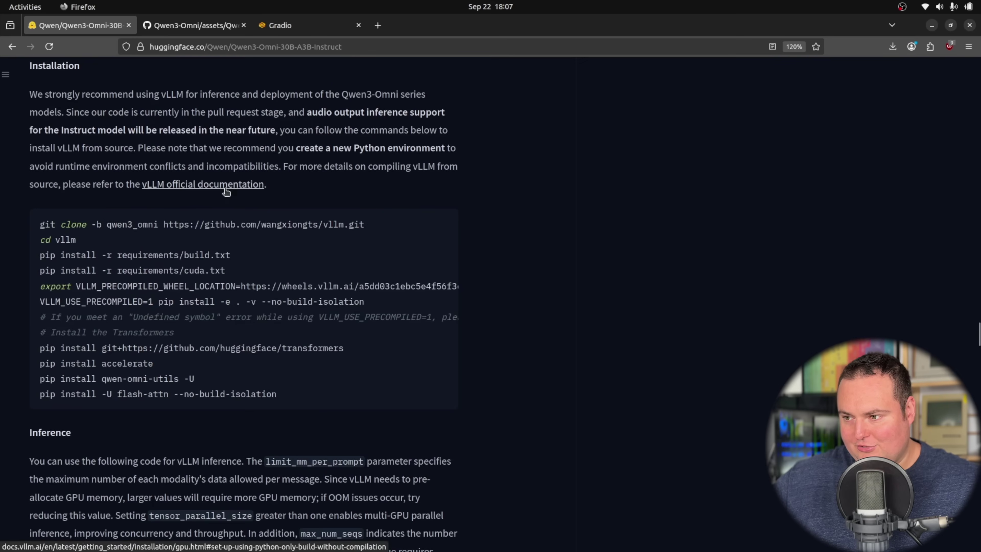
scroll(234, 189, "up", 5)
scroll(203, 278, "down", 15)
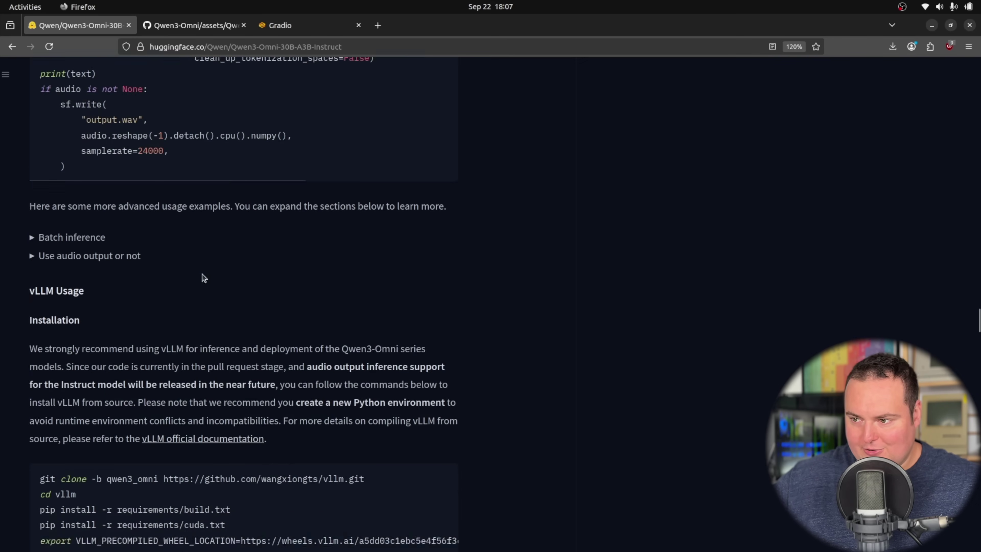
scroll(201, 226, "down", 15)
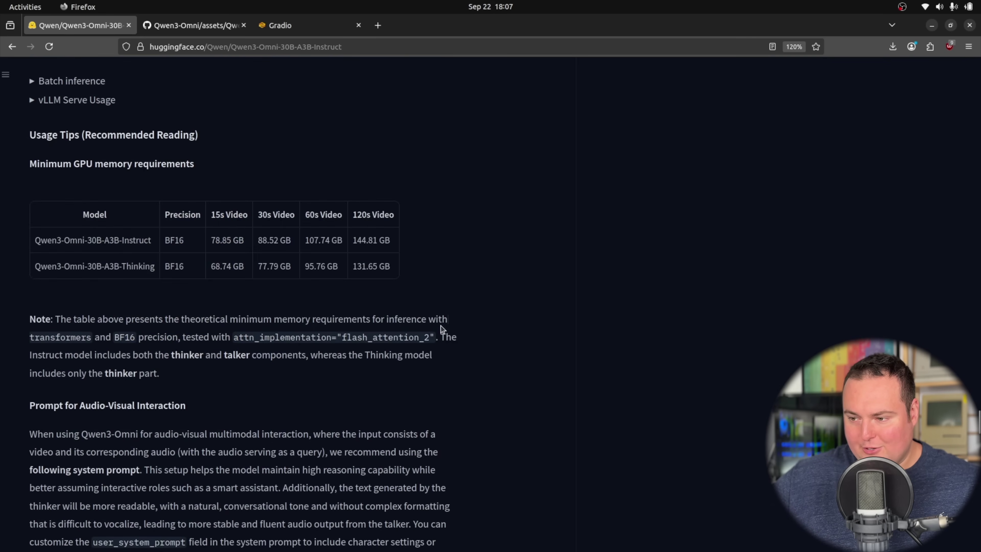
scroll(478, 352, "down", 15)
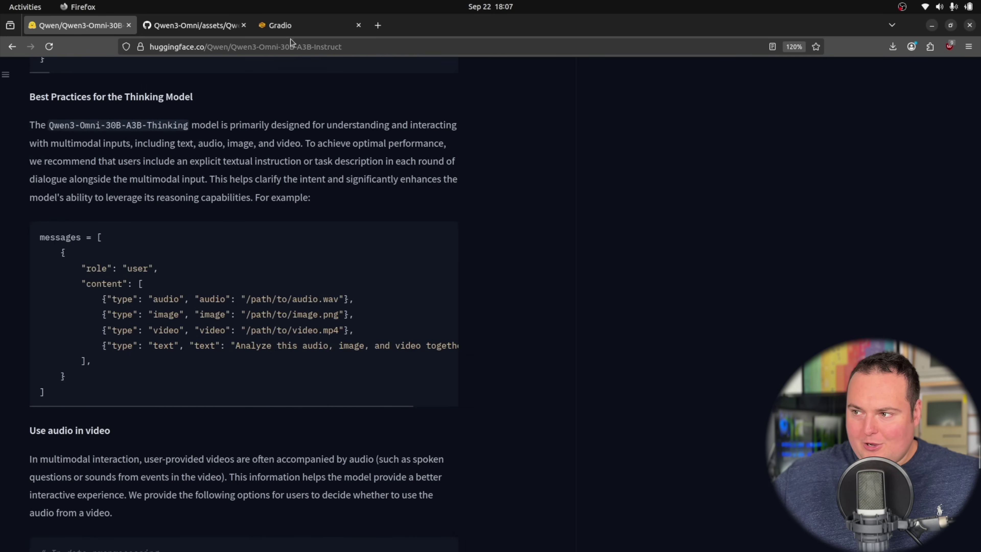
Step: Shrink the browser window to check the nvidia-smi terminal behind it, and switch to the Gradio page of the Qwen3-Omni Interactive Assistant
double_click(549, 33)
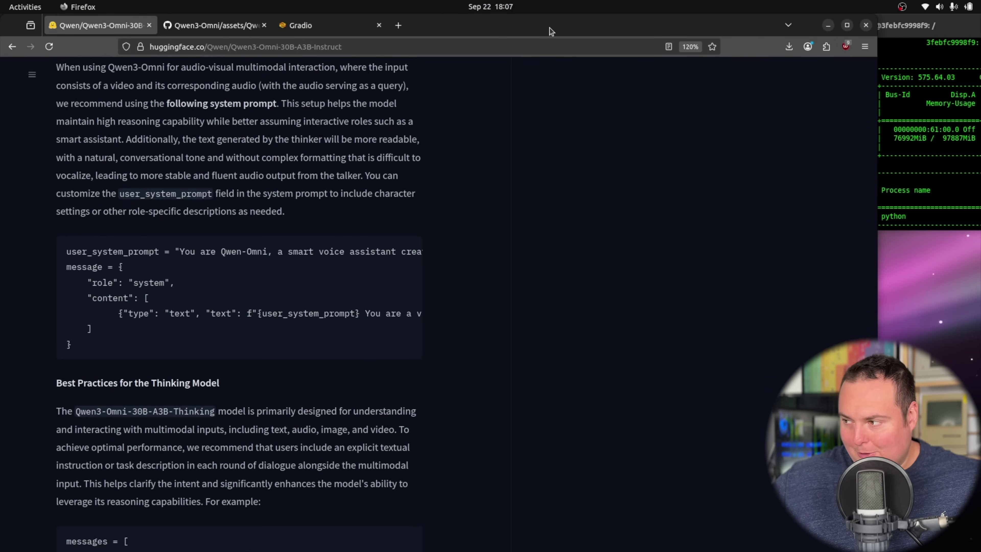
left_click(888, 127)
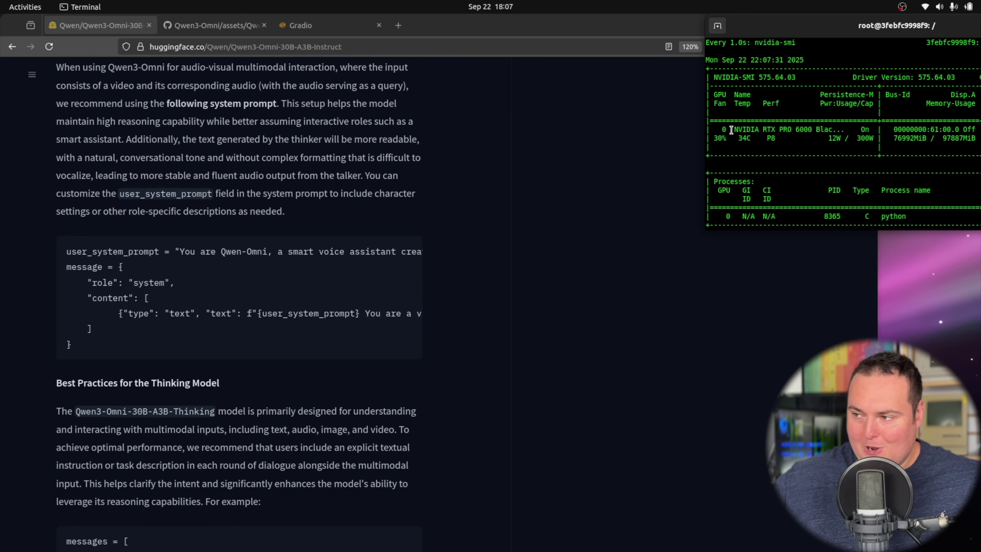
left_click(323, 24)
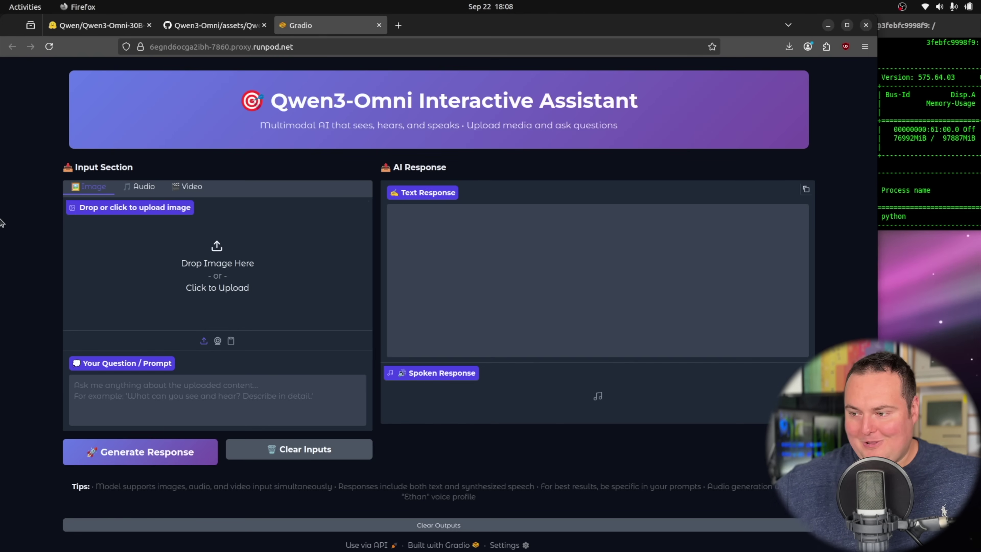
Step: Submit the prompt "Heyyy" for a generated response and check GPU usage in the nvidia-smi terminal
left_click(189, 406)
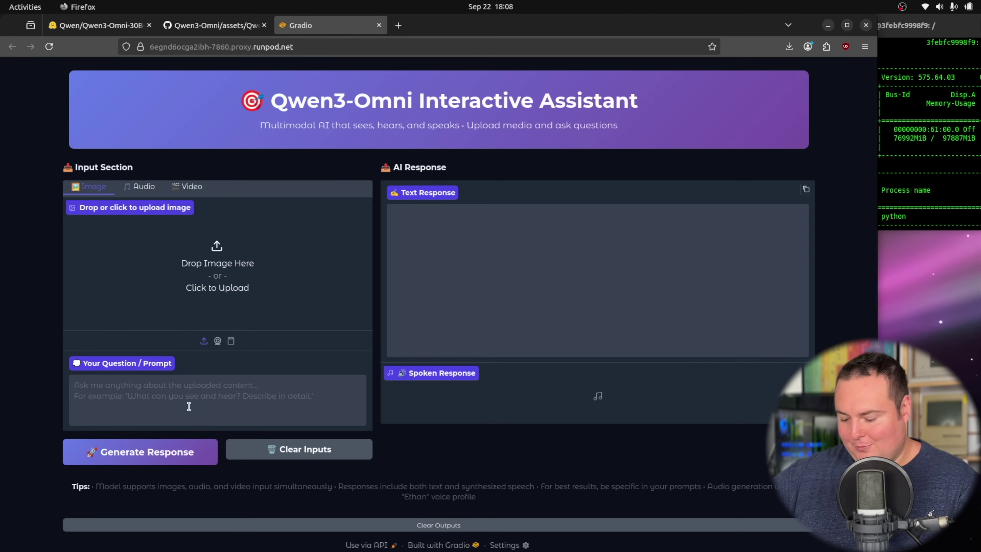
type("Heyyy")
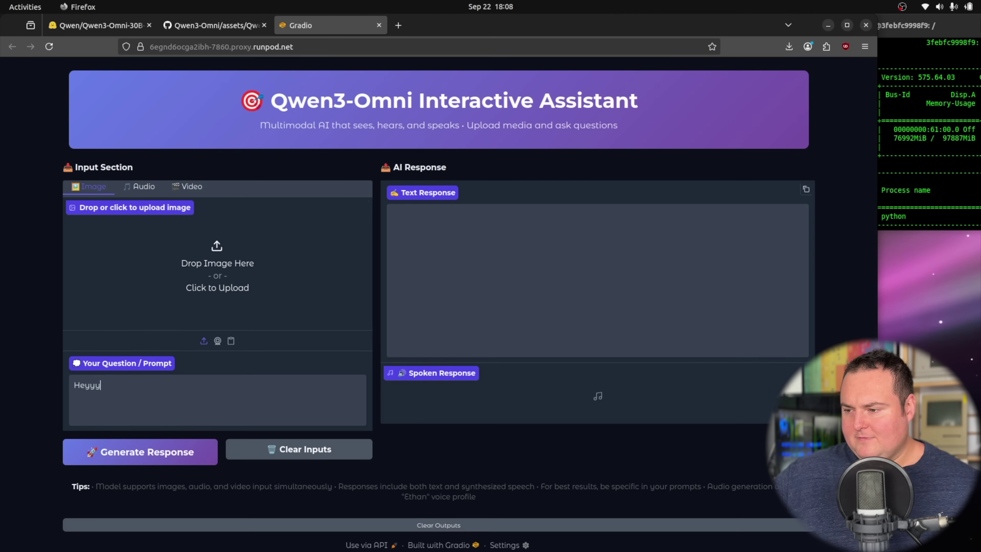
left_click(131, 454)
left_click(923, 192)
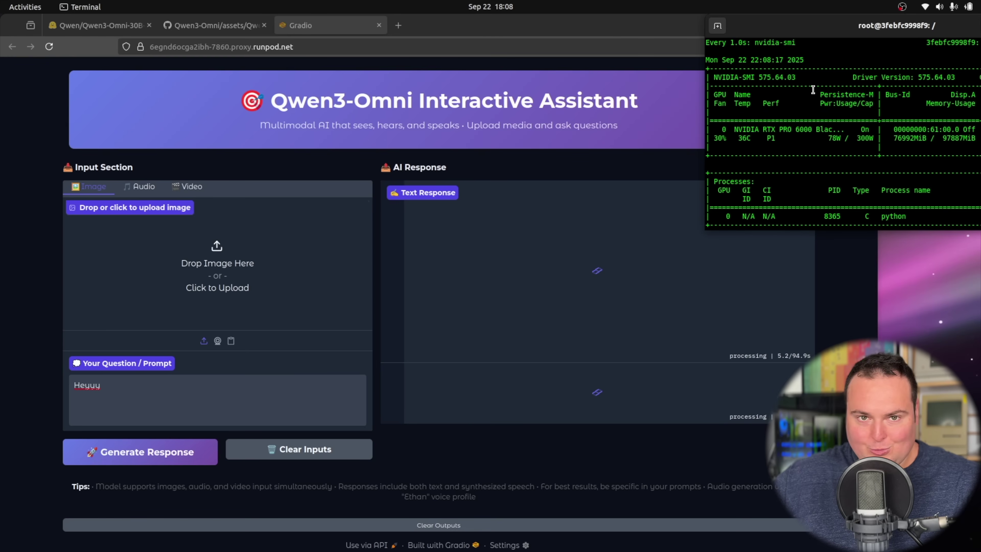
Step: Look over the technical report's abstract and the Instruct model card's FlashAttention 2 and code snippet sections while the response generates
left_click(207, 28)
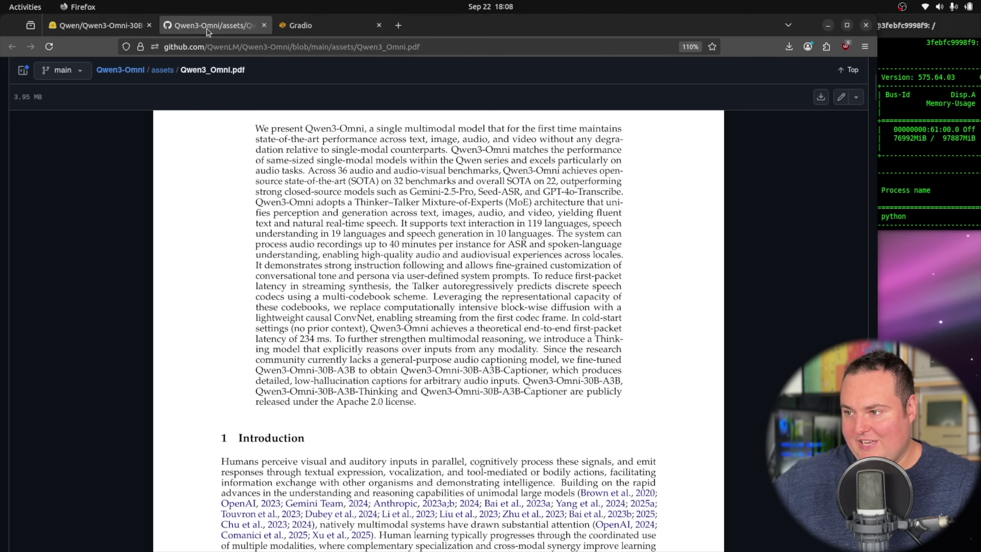
left_click(96, 26)
scroll(181, 260, "up", 15)
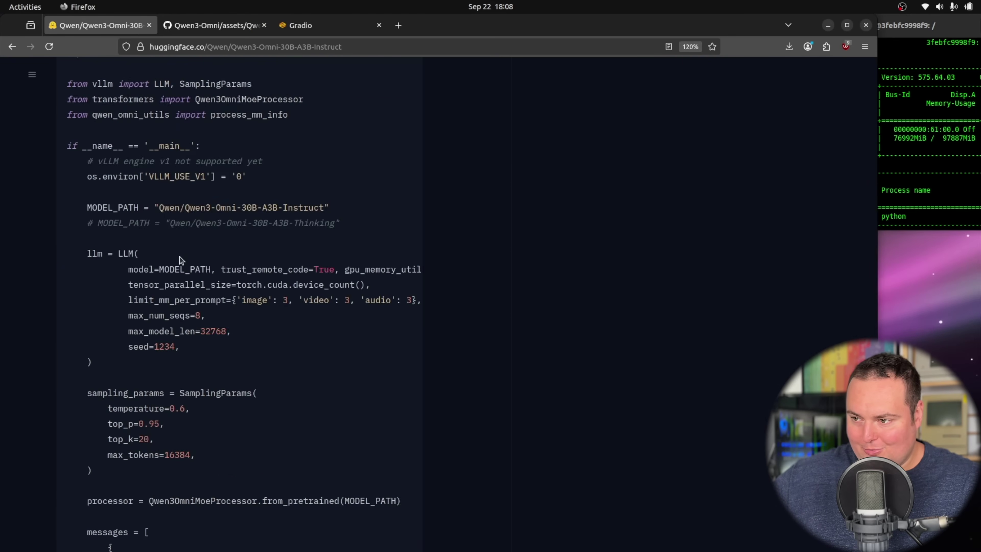
scroll(181, 260, "up", 20)
scroll(162, 298, "down", 5)
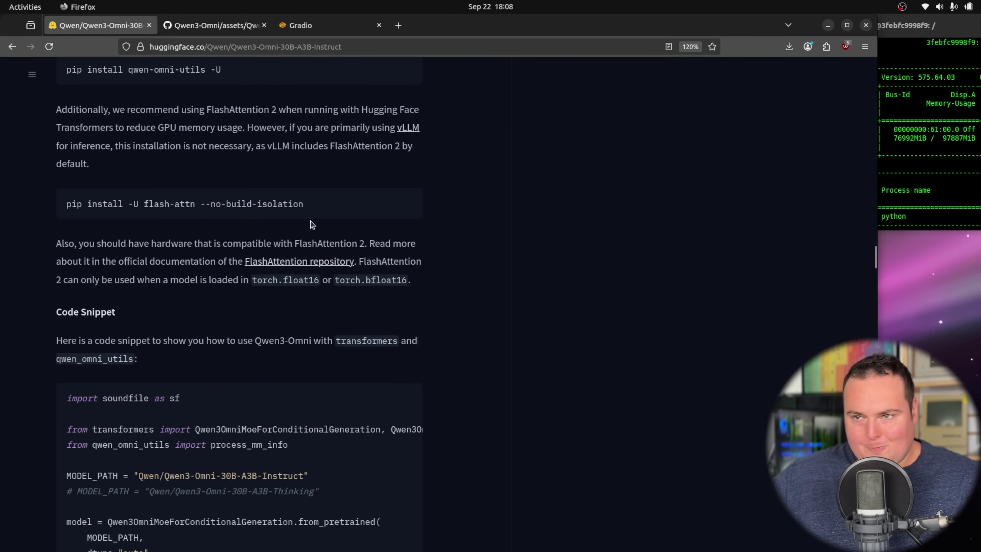
Step: Return to the Gradio demo, read the text response and play the spoken response, replaying it
left_click(322, 25)
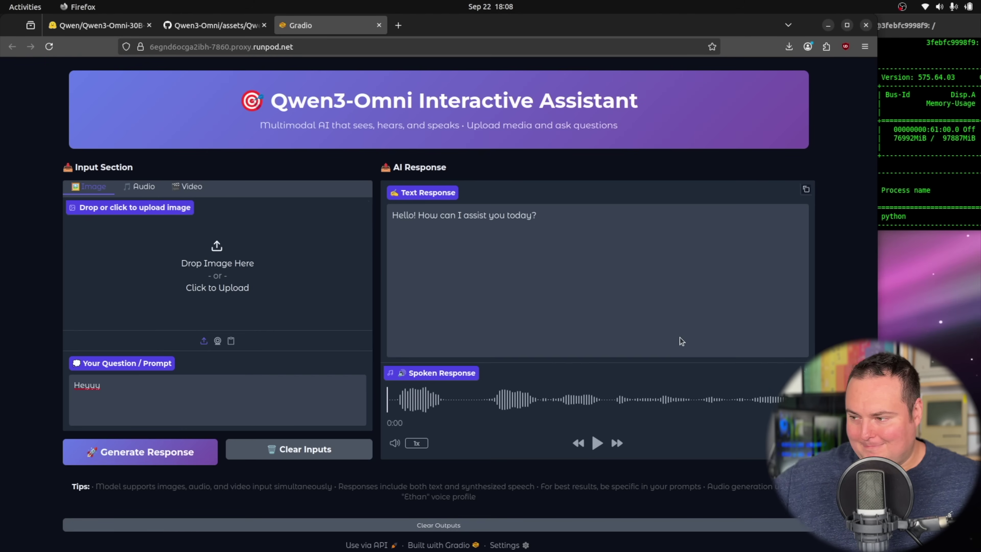
left_click(597, 443)
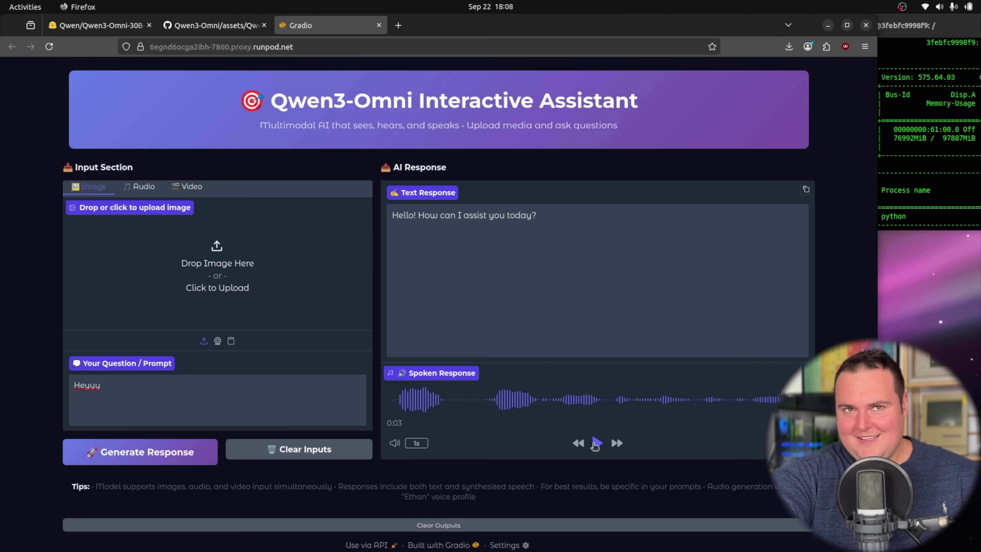
left_click(595, 444)
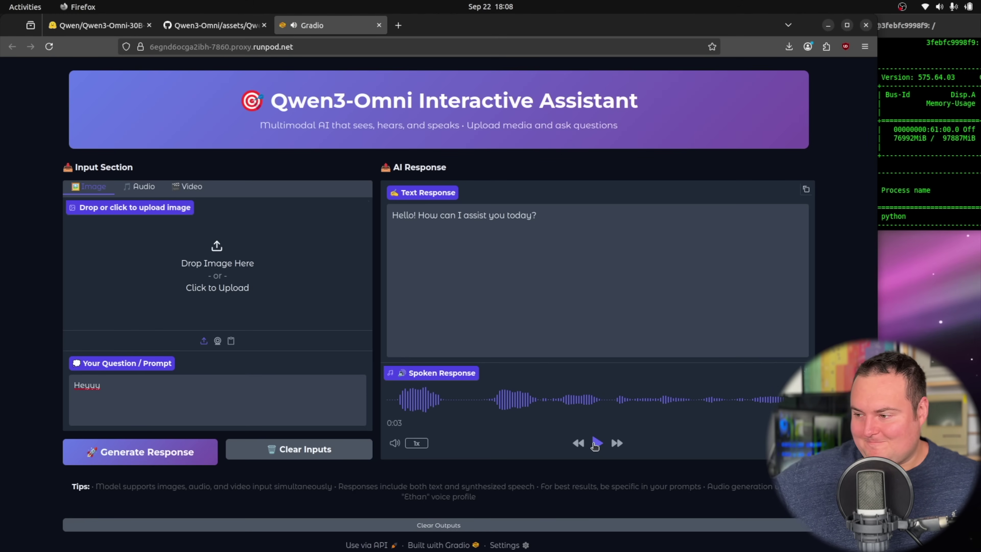
left_click(597, 442)
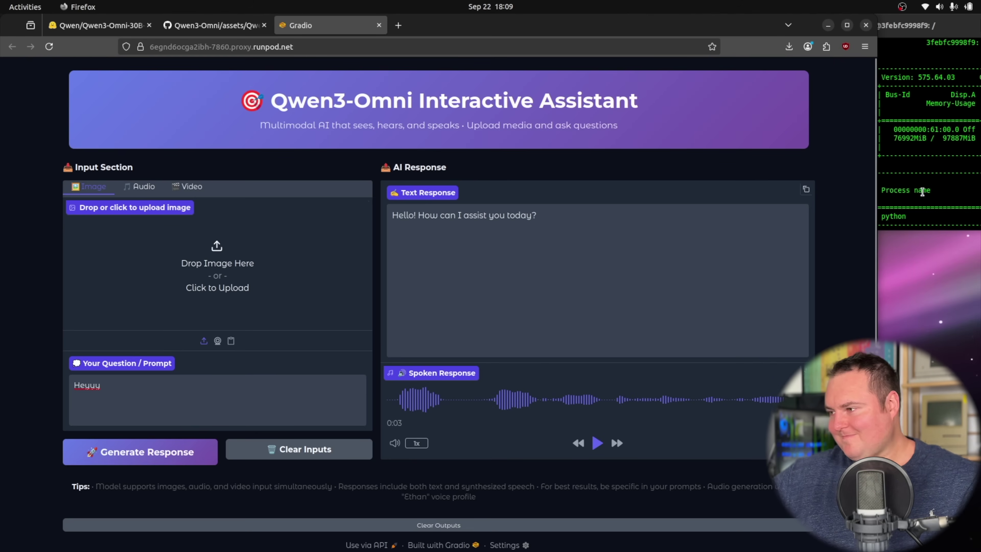
Step: Generate another response to the same prompt while monitoring GPU usage in the nvidia-smi terminal
left_click(888, 185)
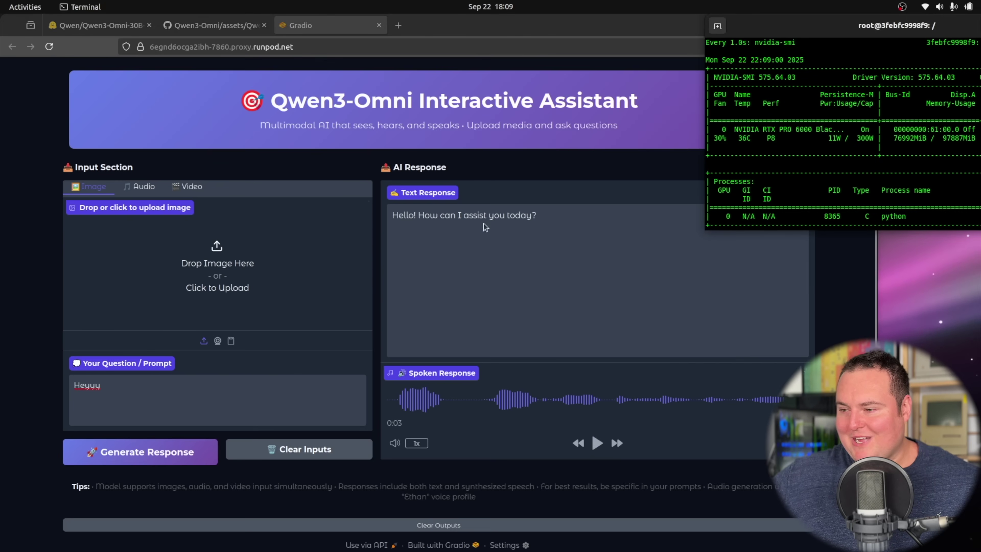
left_click(180, 456)
left_click(968, 149)
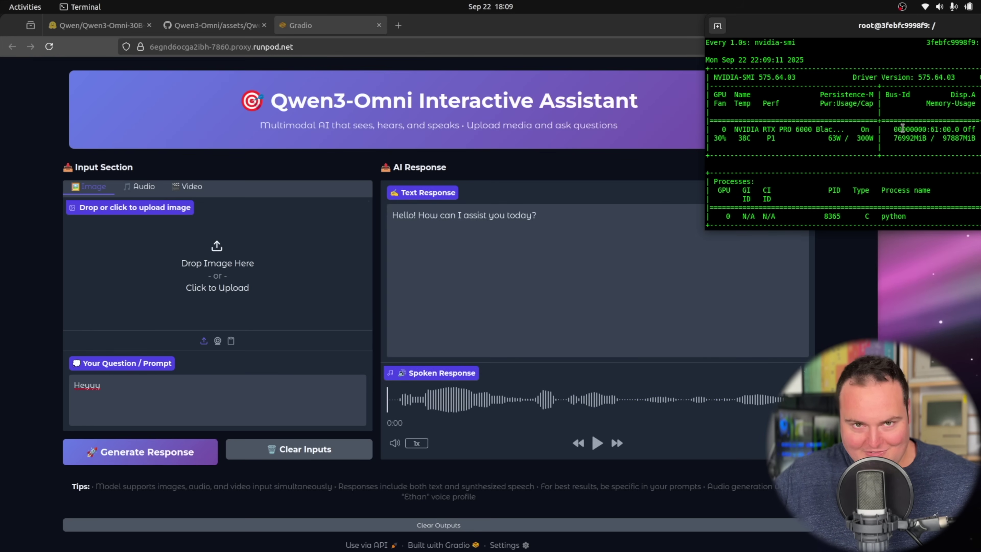
Step: Review the minimum GPU memory requirements table on the Qwen3-Omni-30B-A3B-Instruct model card
left_click(98, 25)
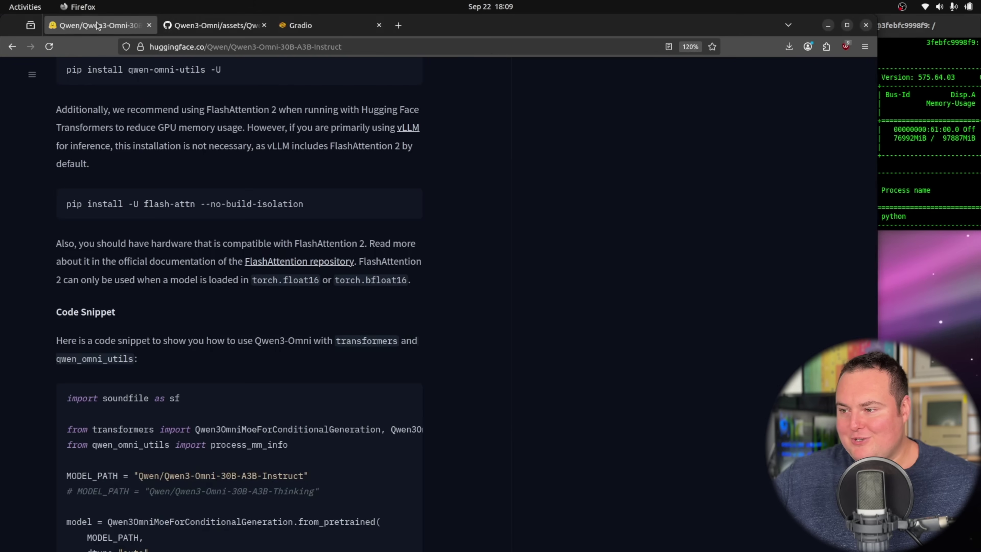
scroll(350, 303, "down", 20)
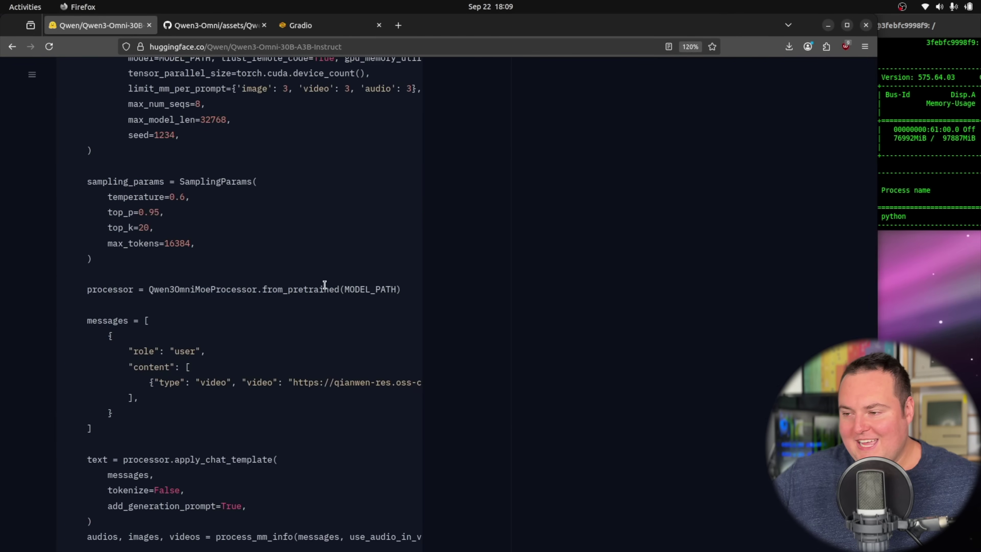
scroll(291, 232, "up", 15)
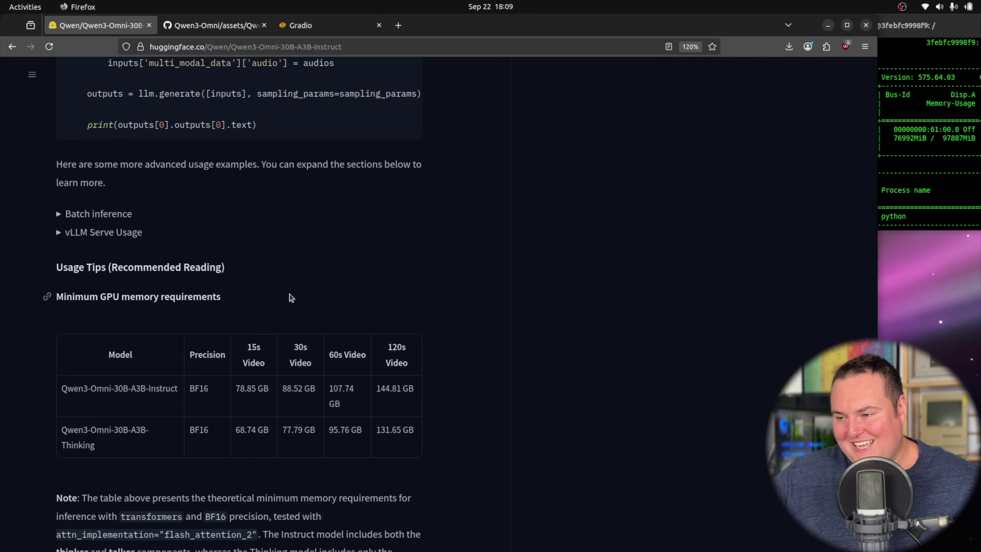
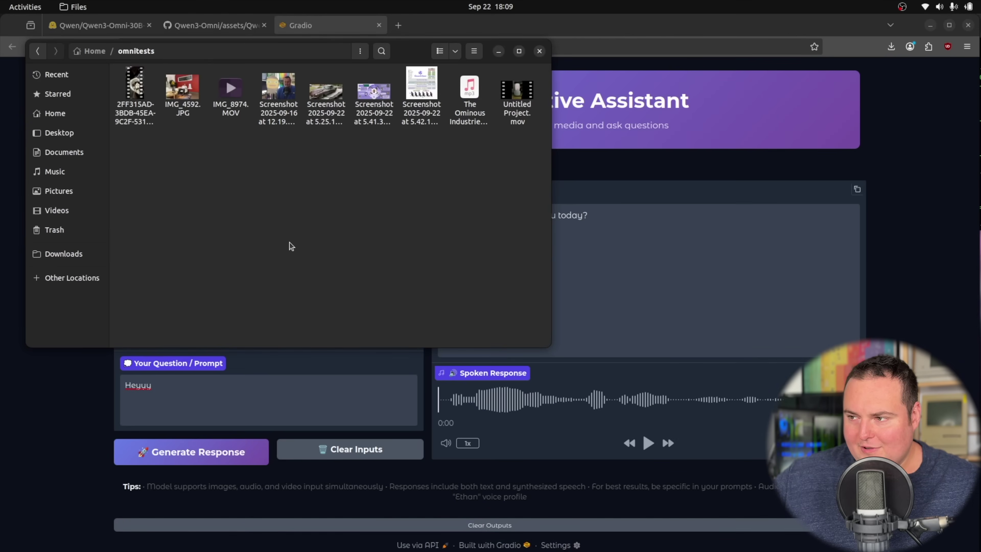
Step: Arrange the omnitests folder window and a reduced browser window so the Gradio page, test files and nvidia-smi terminal are all reachable
left_click_drag(414, 52, 826, 156)
double_click(694, 29)
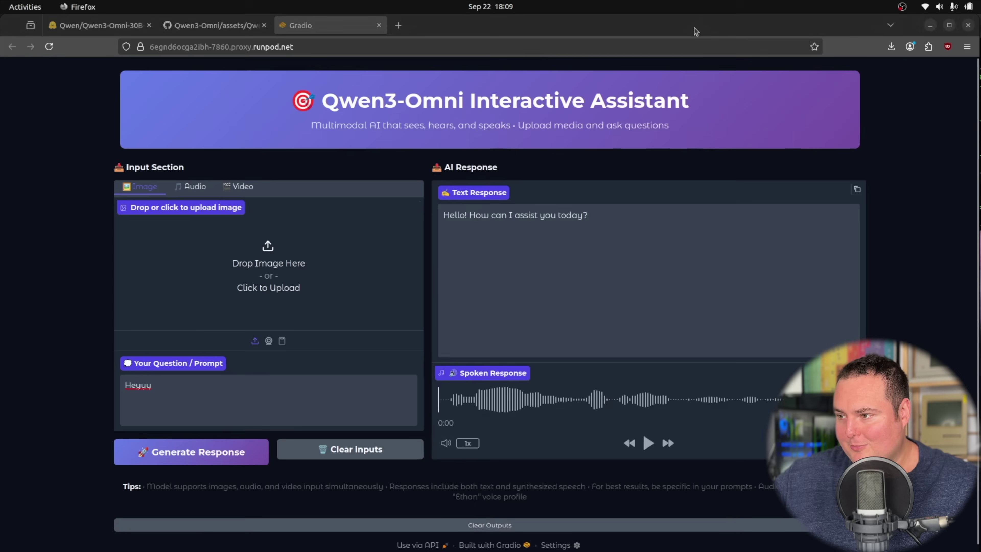
double_click(799, 27)
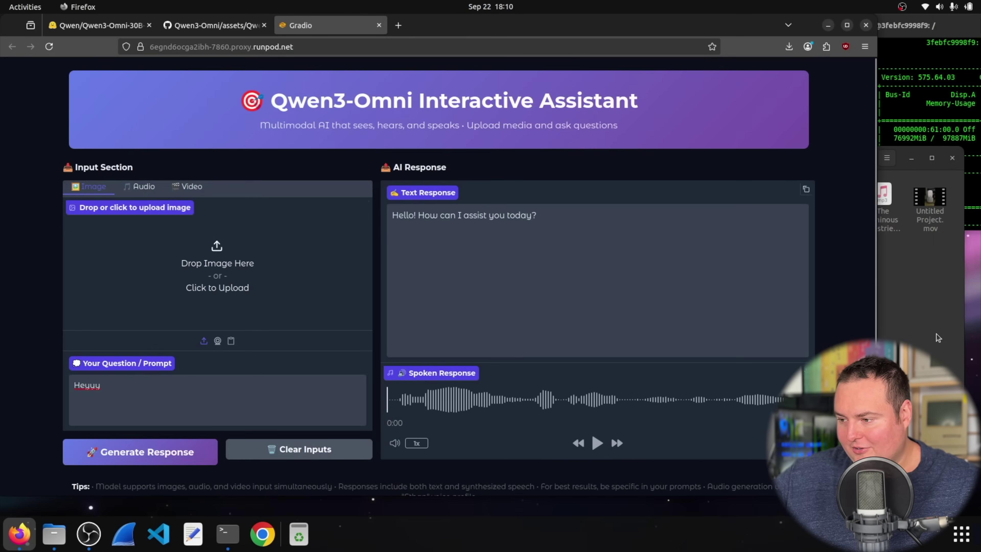
left_click_drag(769, 495, 763, 547)
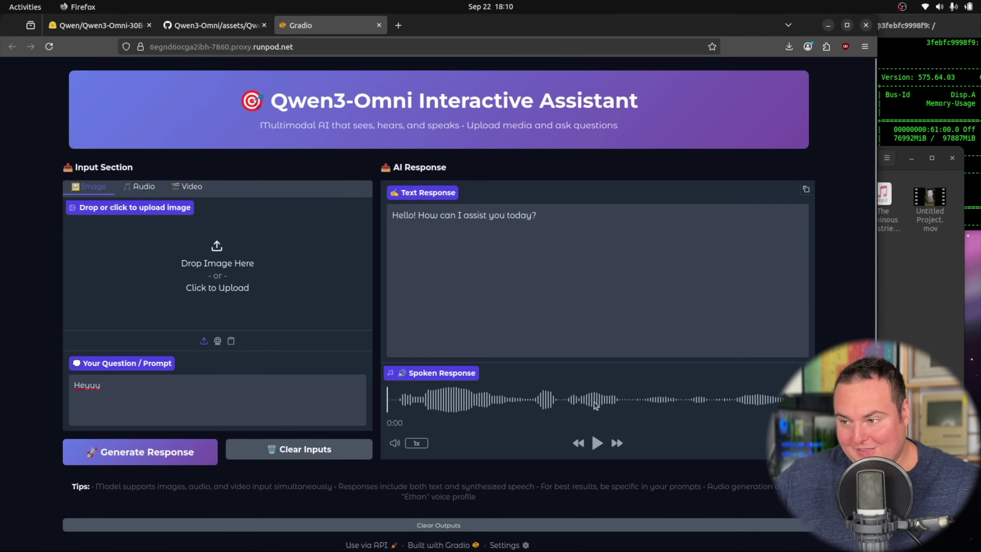
left_click(889, 279)
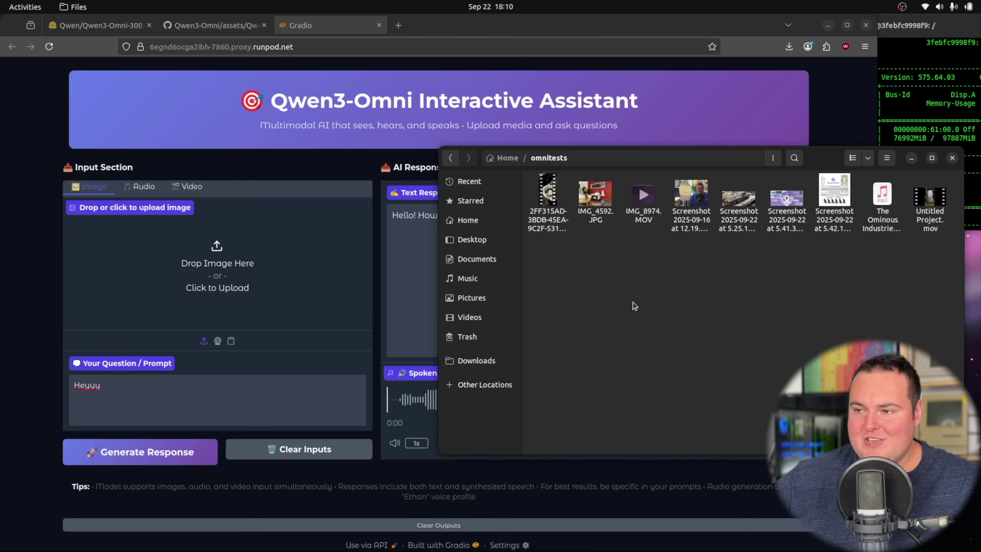
left_click(417, 328)
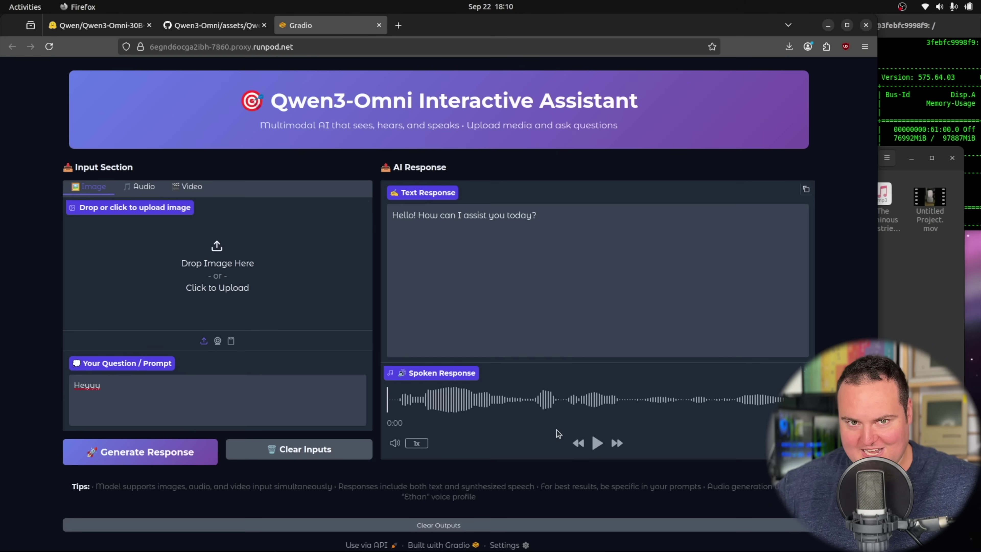
Step: Open The Ominous Industries Robot Corner.mp3 from the omnitests folder, listen to a short part, then pause and minimize the player
left_click(903, 337)
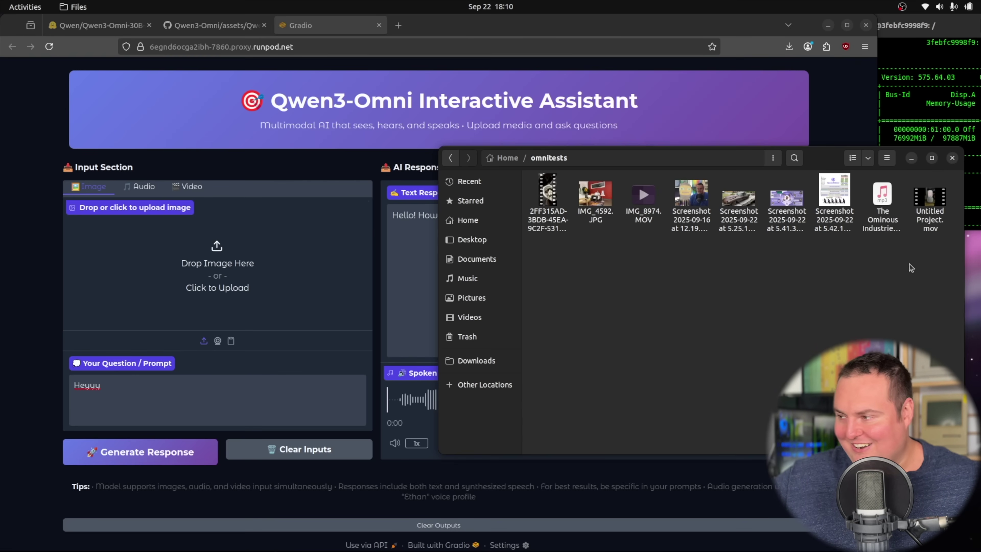
double_click(882, 201)
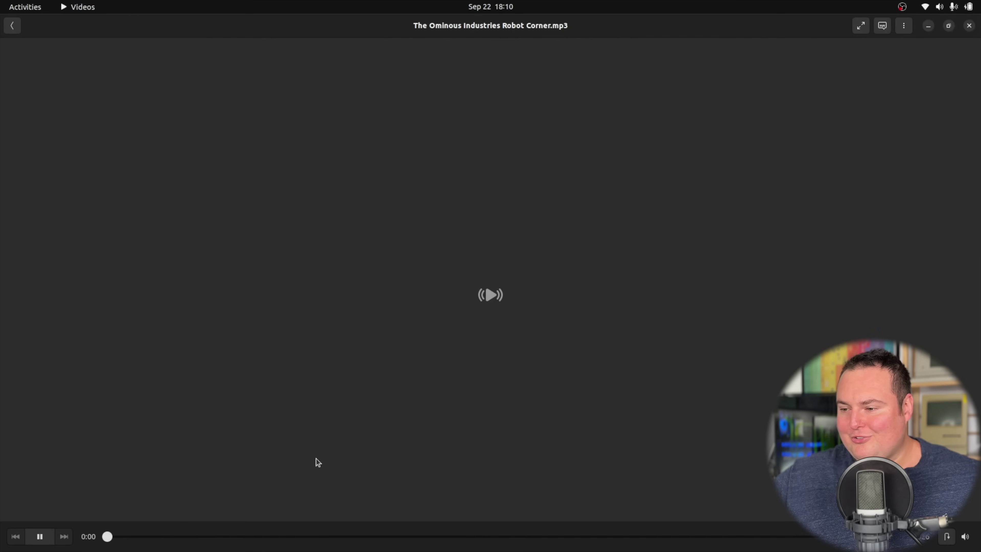
left_click(133, 537)
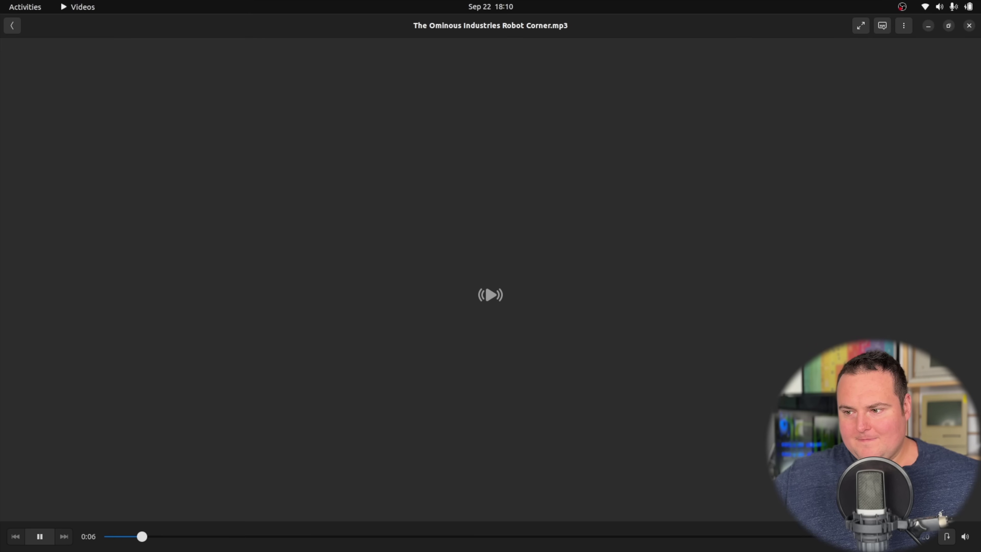
left_click(47, 539)
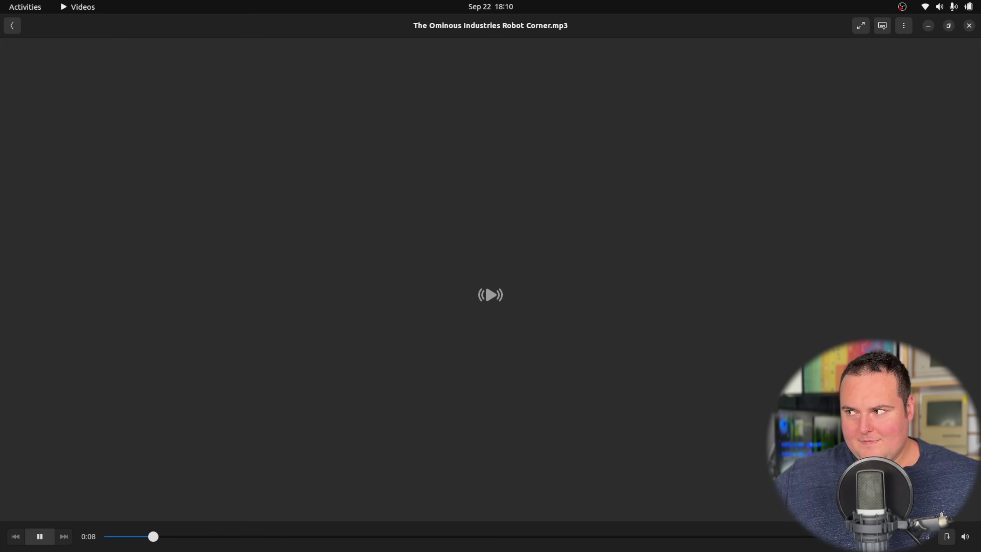
left_click(40, 538)
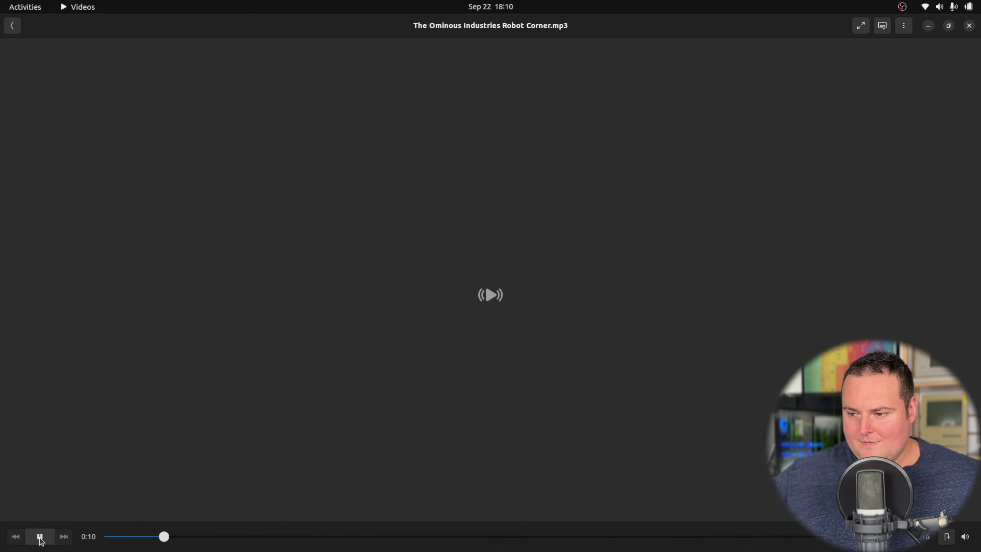
left_click(41, 538)
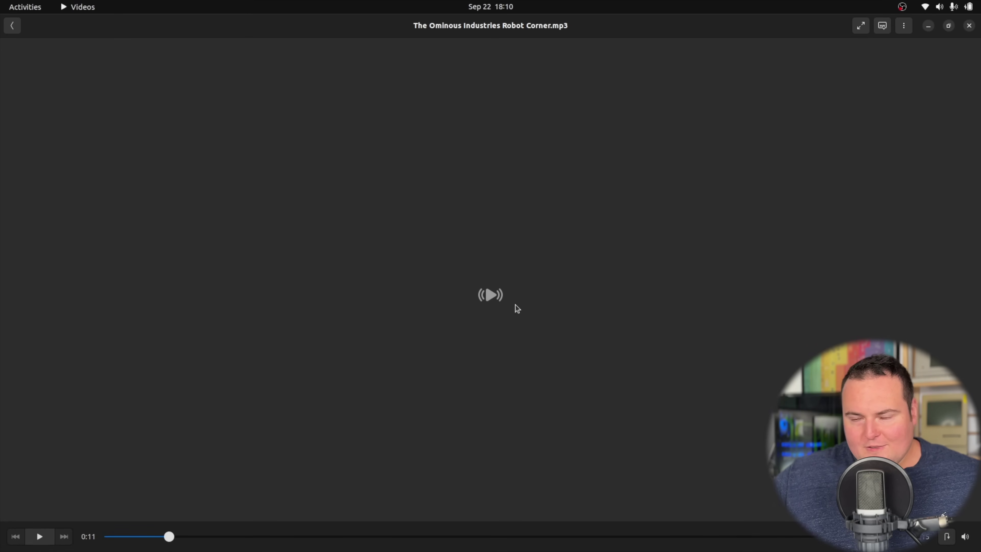
left_click(926, 27)
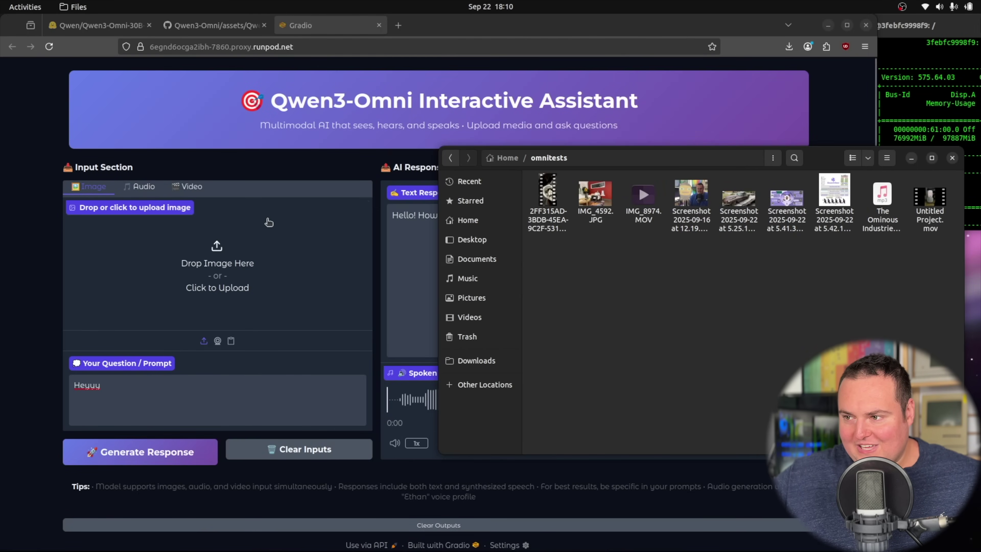
Step: Upload The Ominous Industries Robot Corner.mp3 from the omnitests folder as the demo's audio input
left_click(136, 188)
left_click(885, 324)
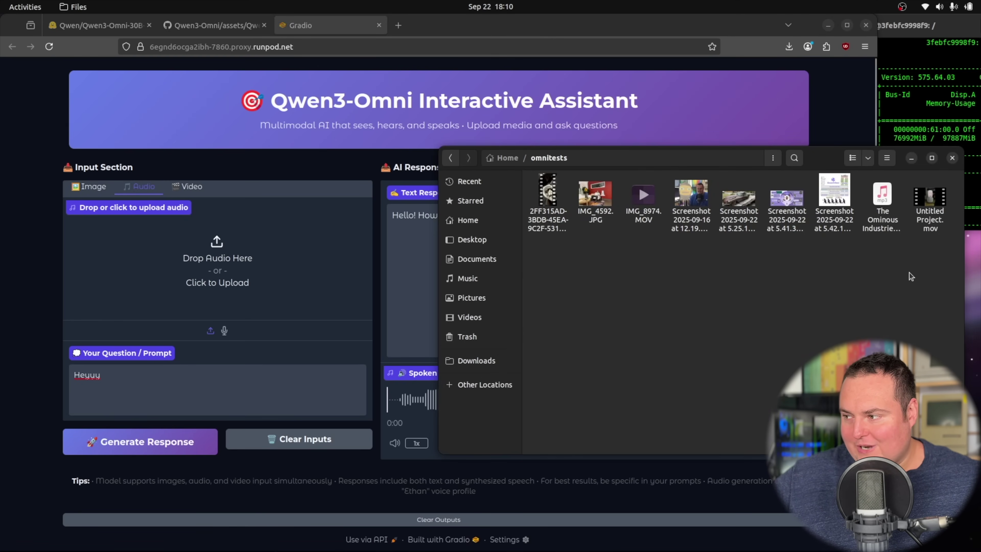
left_click_drag(882, 217, 238, 282)
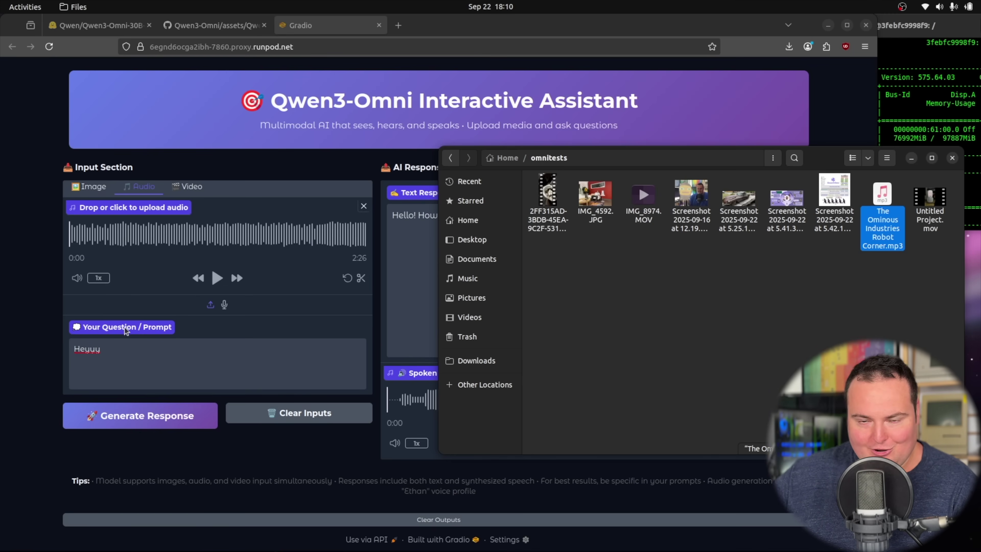
Step: Replace the prompt with "Transcribe these lyrics" and generate a response for the uploaded song
triple_click(140, 342)
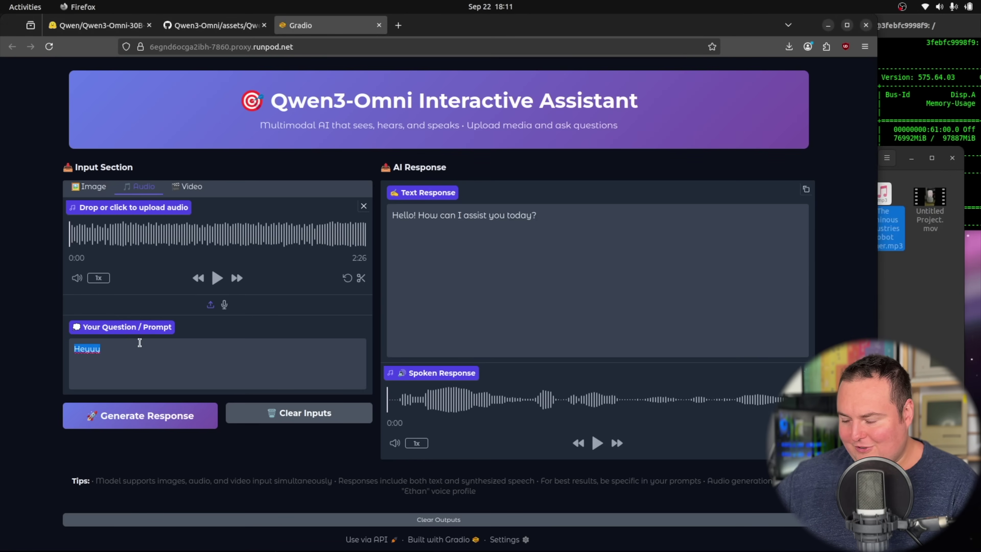
key("BackSpace")
type("Transcribe these lyrics")
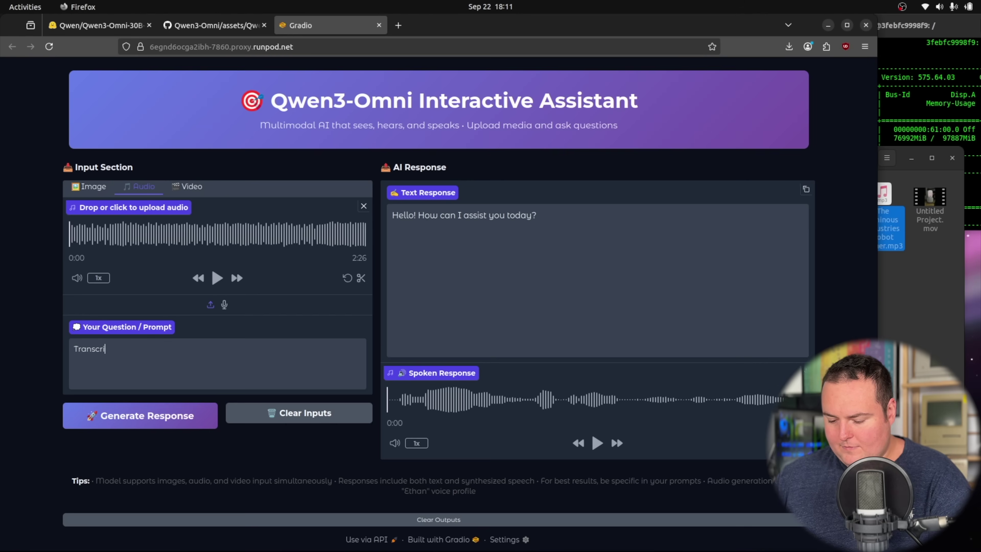
left_click(175, 424)
Step: Monitor GPU usage in the nvidia-smi terminal and check the image and audio inputs while the lyrics transcription runs
left_click(895, 44)
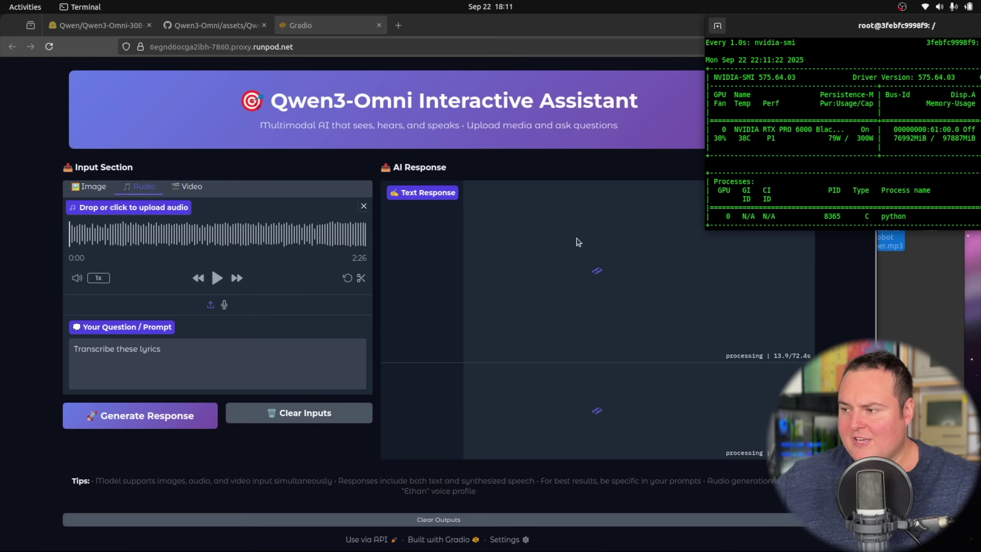
left_click(102, 189)
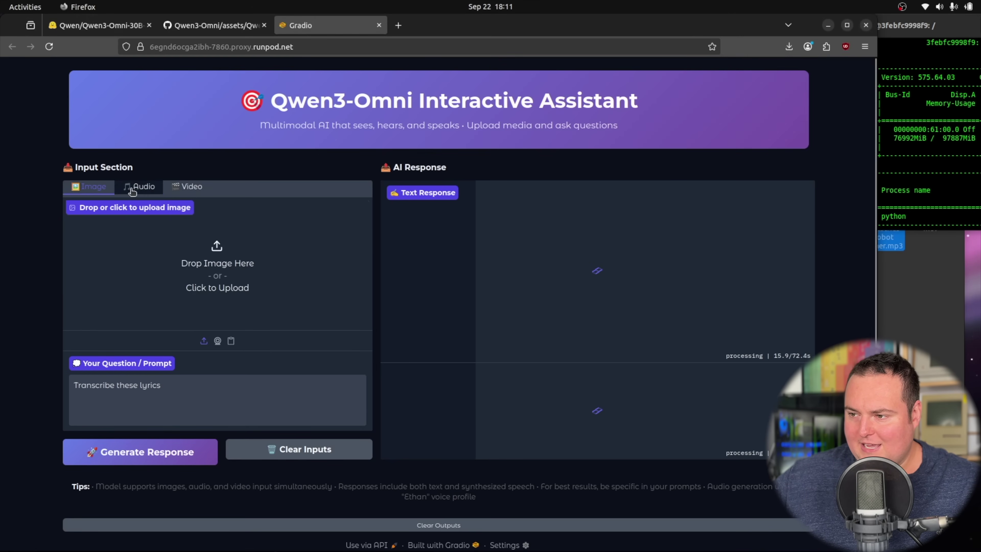
left_click(139, 186)
key("alt+Tab")
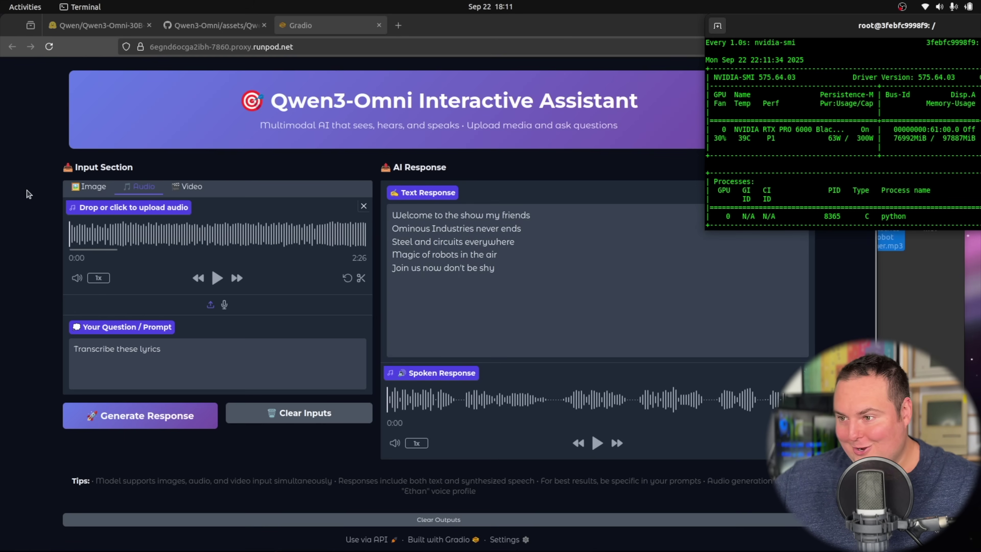
Step: Return to the Gradio demo, play the spoken response for the lyrics transcription and pause it after about 10 seconds
key("alt+Tab")
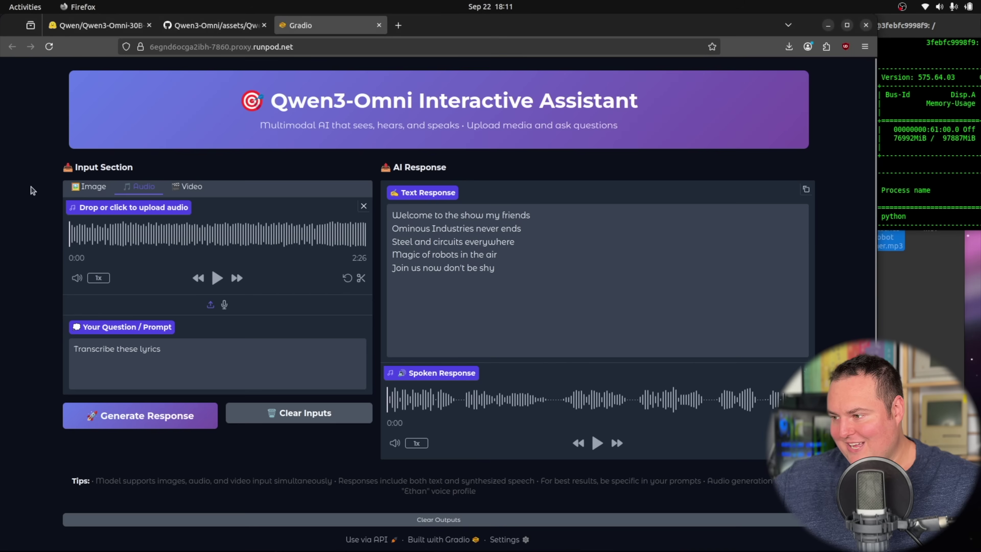
left_click(594, 444)
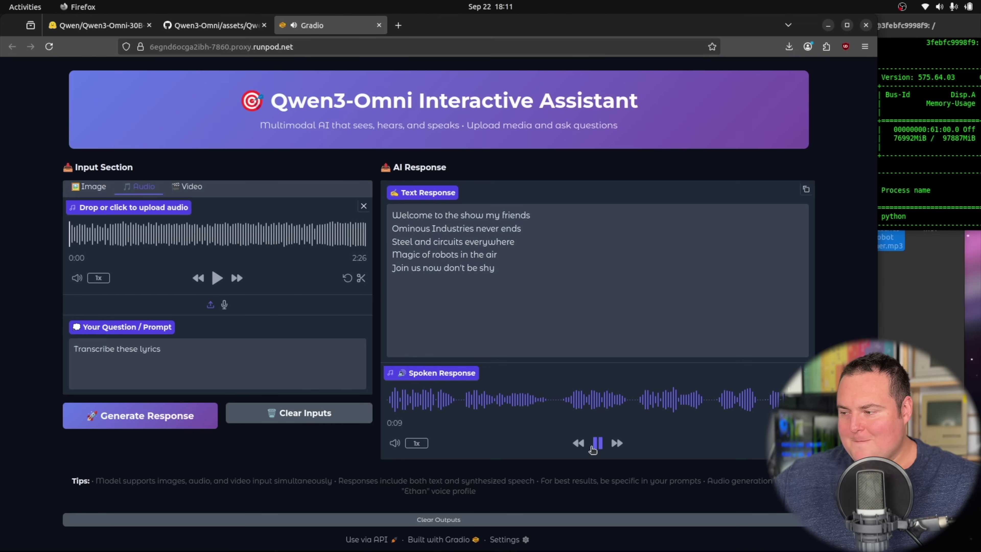
left_click(595, 444)
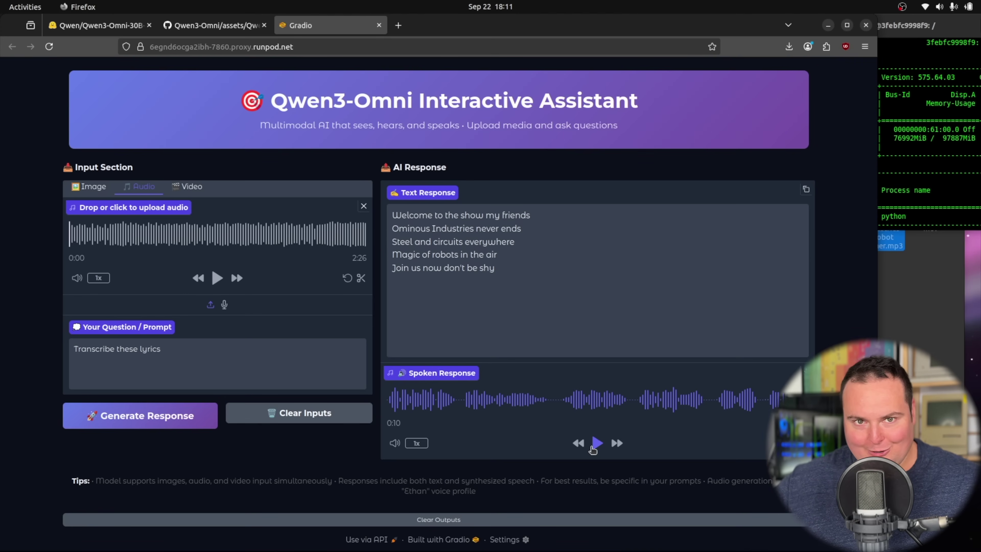
Step: Show the demo's video input, then preview 2FF315AD-3BDB-45EA-9C2F-531B8268059A.mp4 from the omnitests folder and close the player
key("alt+Tab")
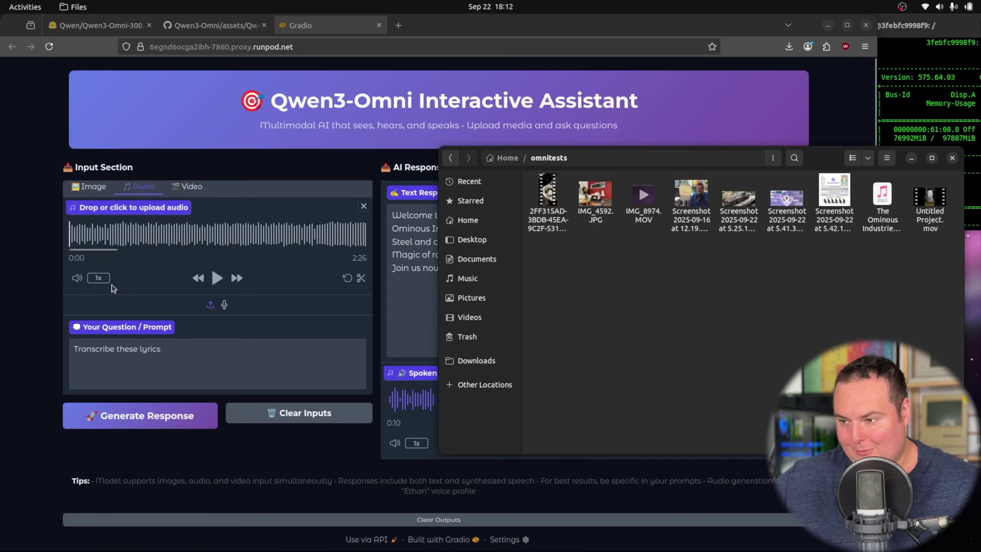
left_click(41, 279)
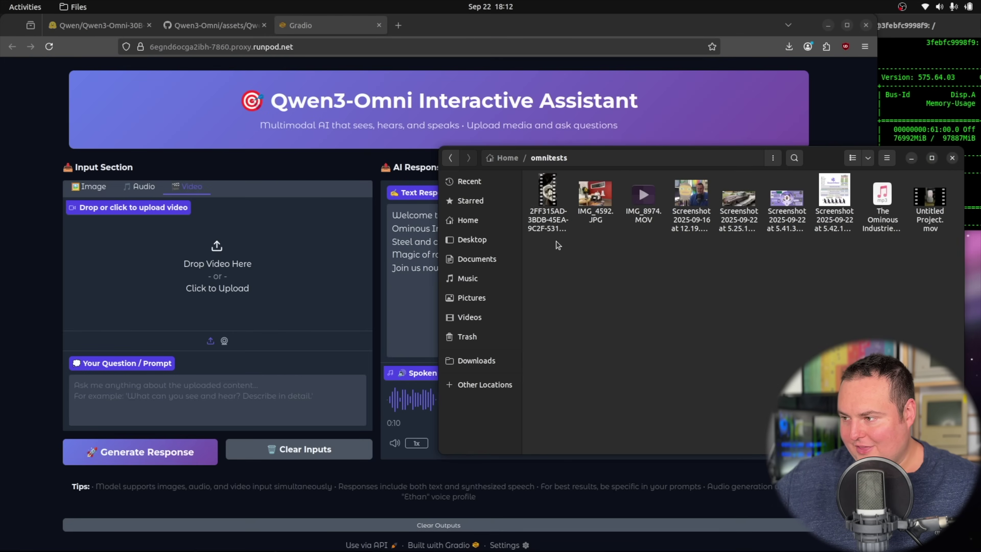
left_click(551, 231)
double_click(551, 230)
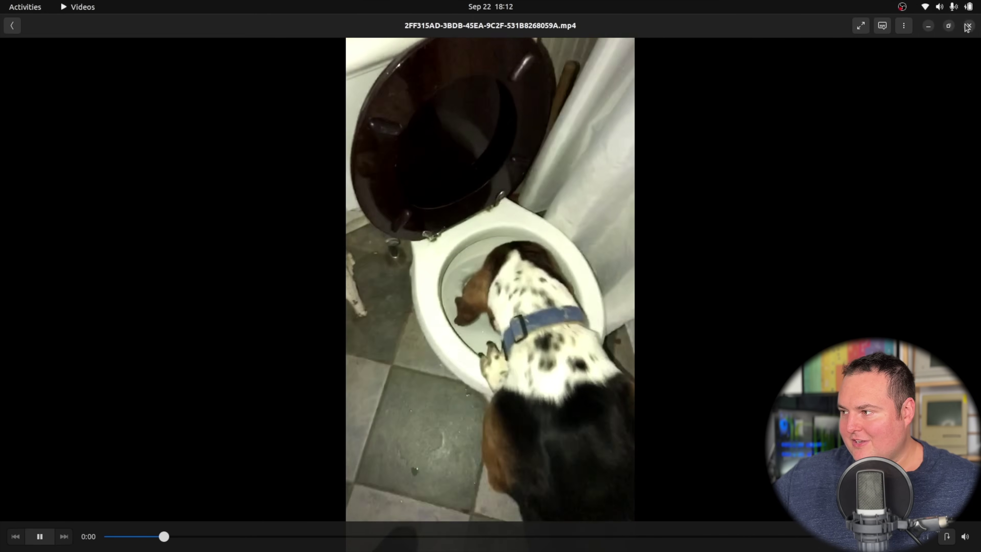
left_click(969, 25)
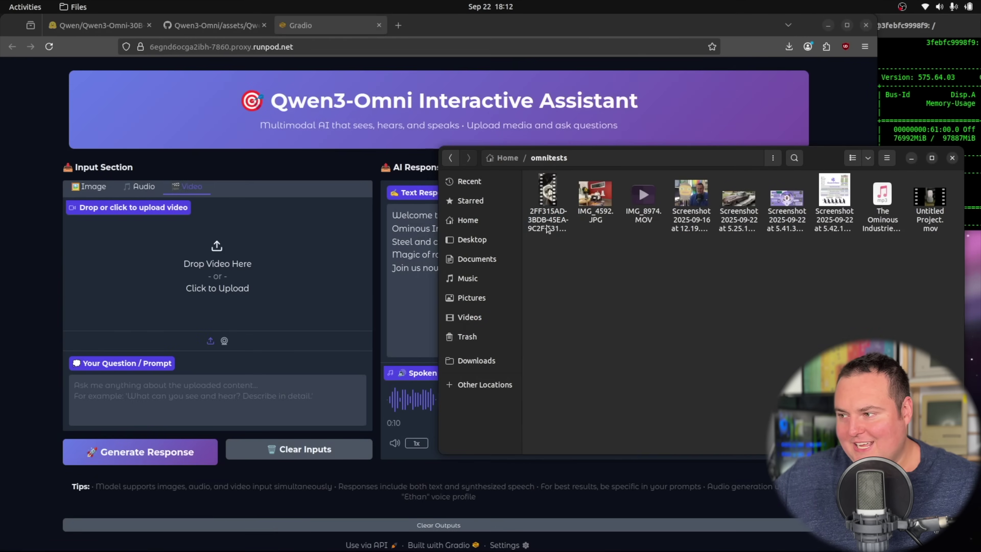
Step: Upload the previewed MP4 from omnitests as the video input and generate a response with the prompt "Describe in great detail this video"
left_click_drag(548, 195, 343, 281)
left_click(25, 338)
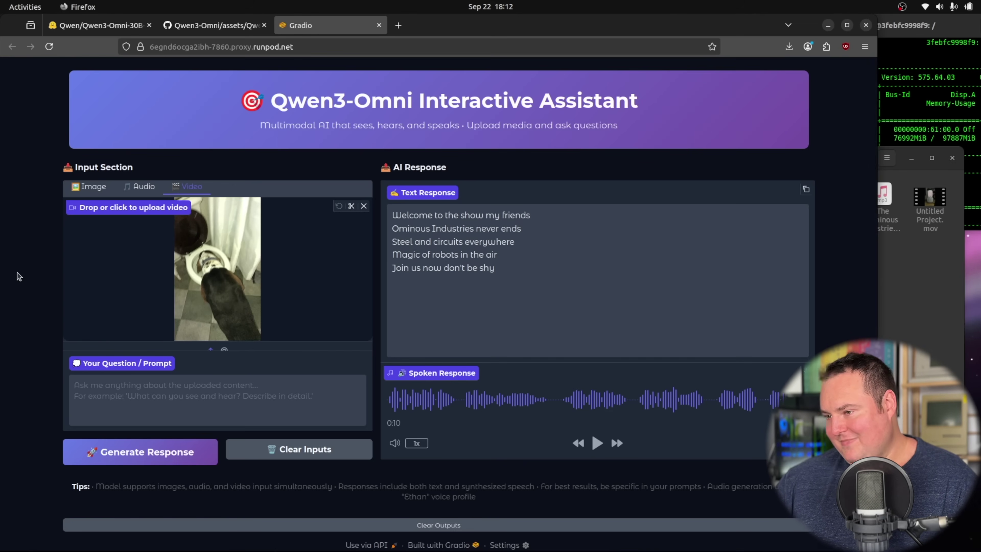
type("Descrobe in great detail this video")
left_click(139, 451)
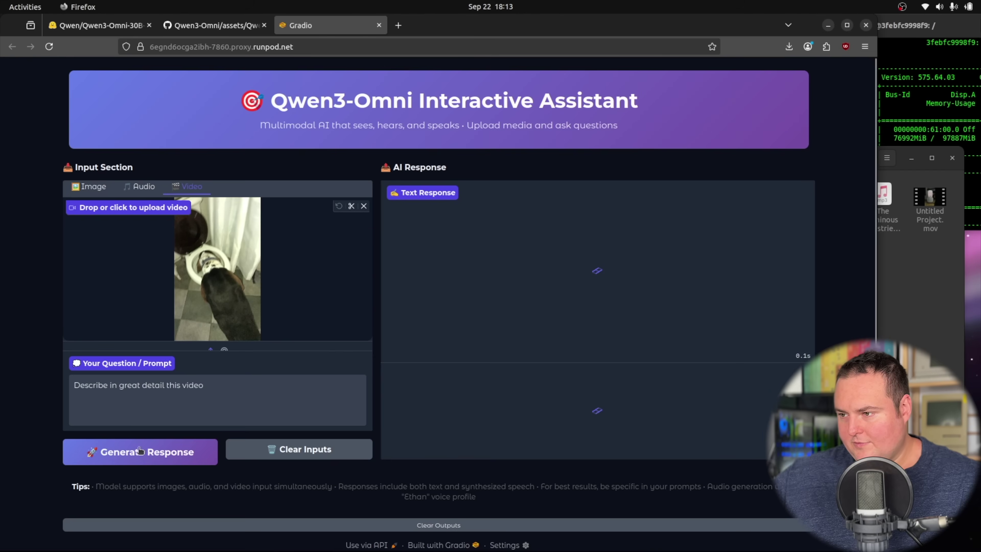
Step: Monitor GPU usage in the nvidia-smi terminal while the video description is generated
left_click(915, 40)
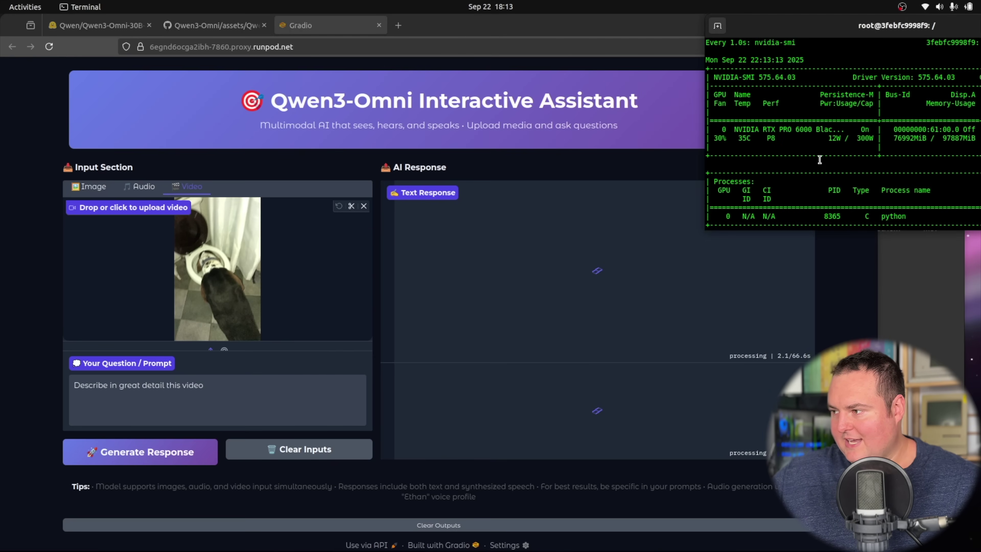
mouse_move(354, 251)
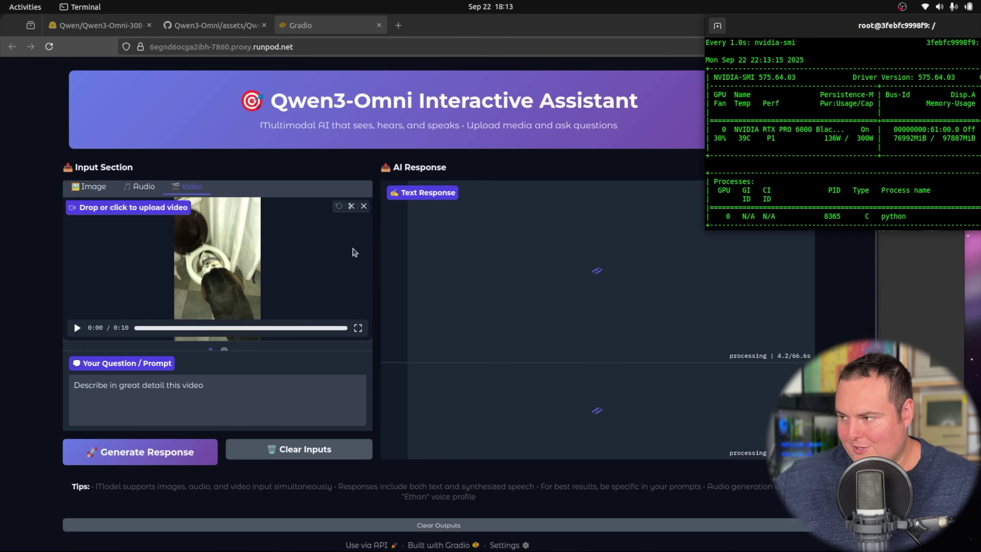
scroll(349, 256, "down", 1)
scroll(349, 258, "up", 1)
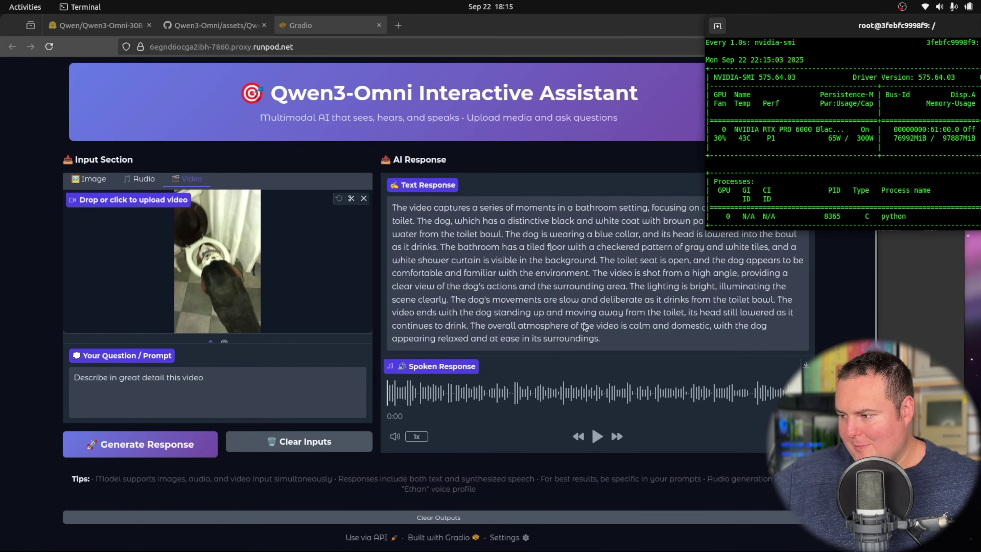
Step: Return to the demo page, read the generated video description and listen to its spoken response
left_click(573, 25)
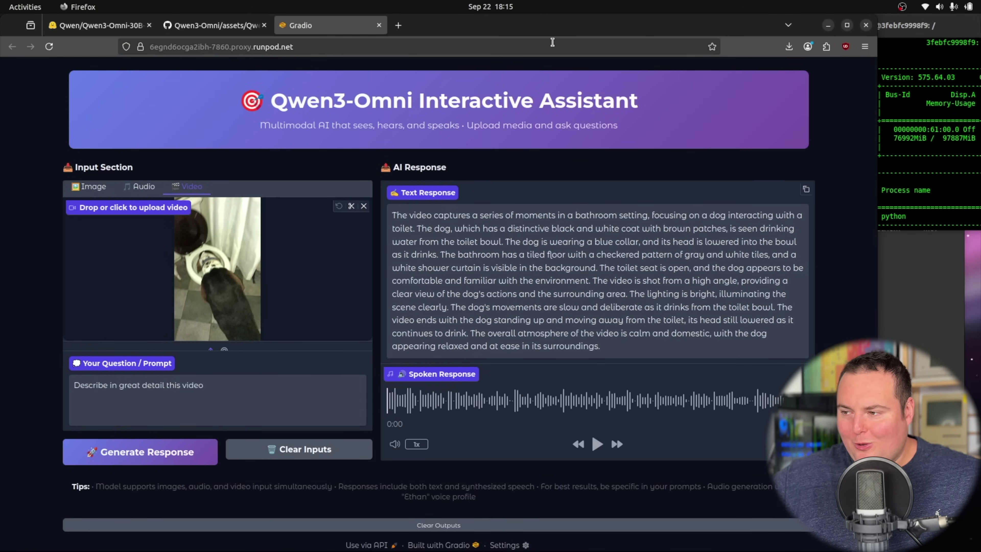
triple_click(413, 211)
left_click(413, 211)
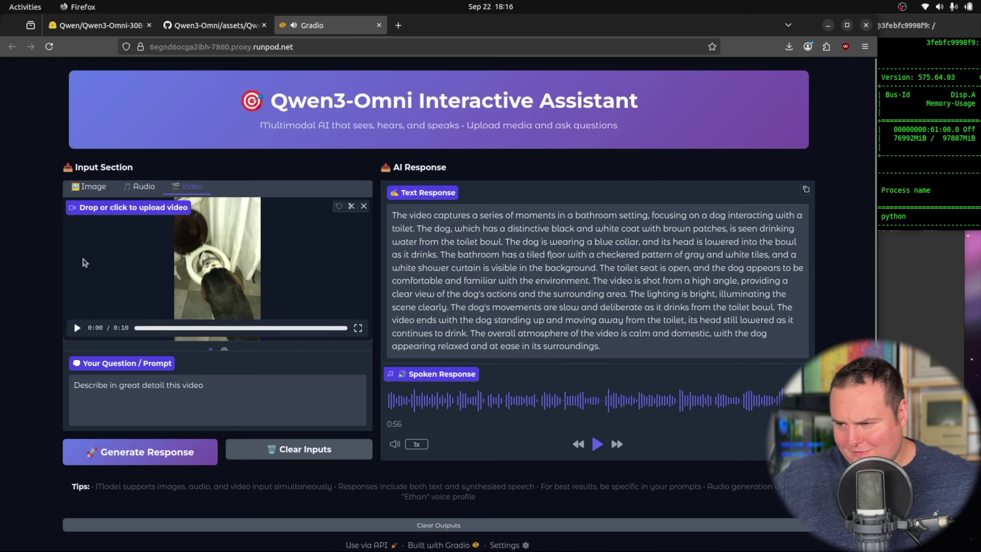
Step: Scrub through the uploaded dog video and play it to compare its content with the generated description
left_click(189, 329)
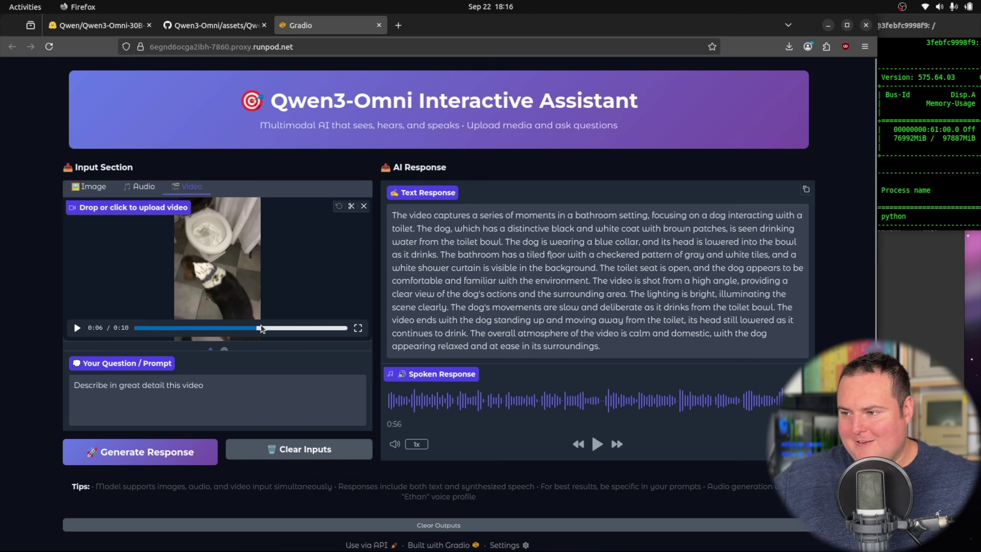
left_click(224, 328)
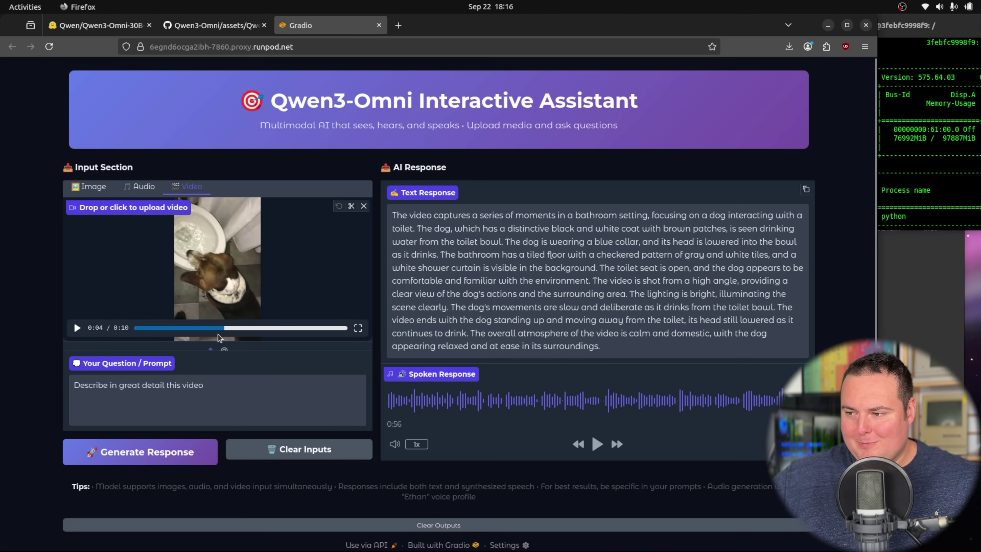
left_click_drag(232, 329, 347, 329)
left_click(76, 328)
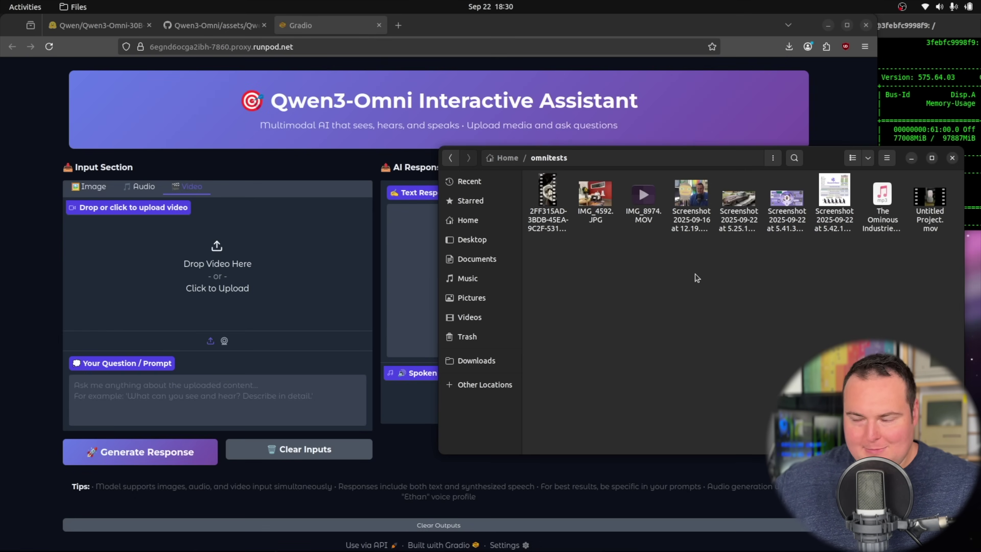
Step: Preview IMG_8974.MOV from the omnitests folder and close the player
left_click(644, 215)
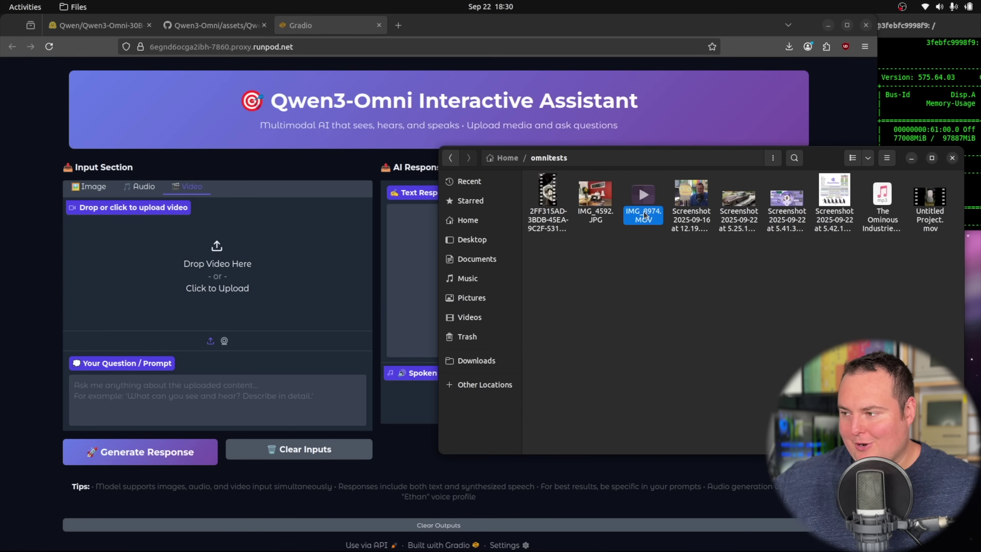
double_click(644, 216)
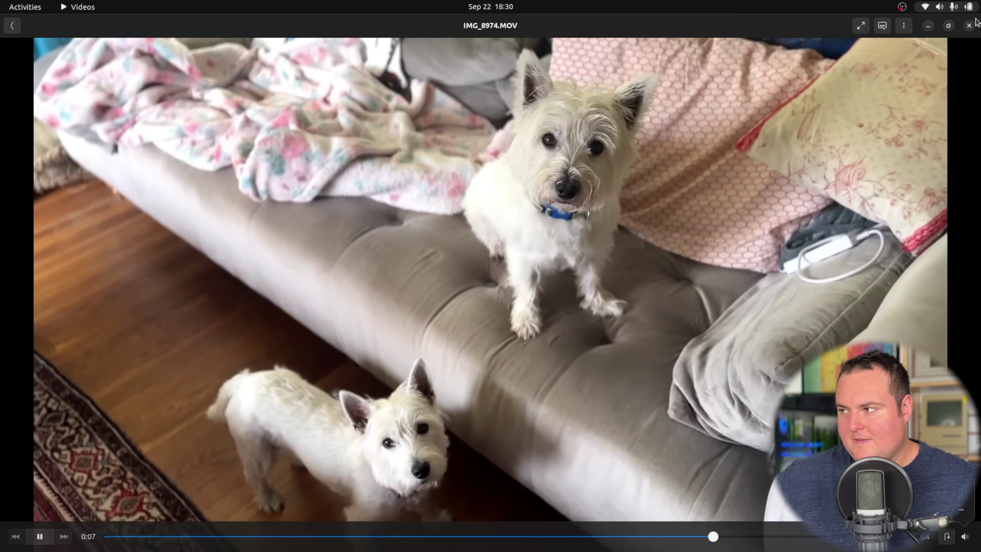
left_click(968, 26)
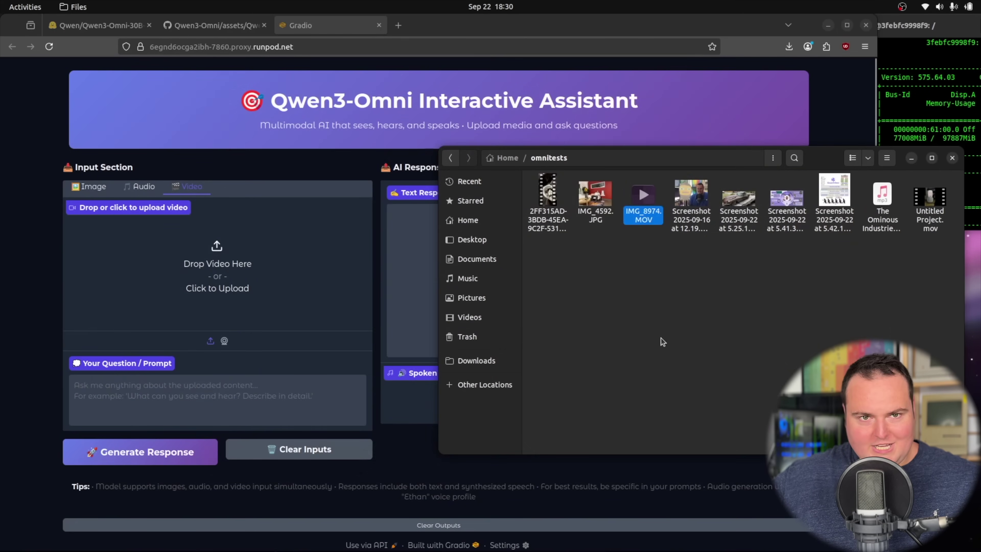
Step: Upload IMG_8974.MOV as the video input and generate a response to "What is going on in this video, based on the video and the audio?"
left_click_drag(645, 211, 131, 284)
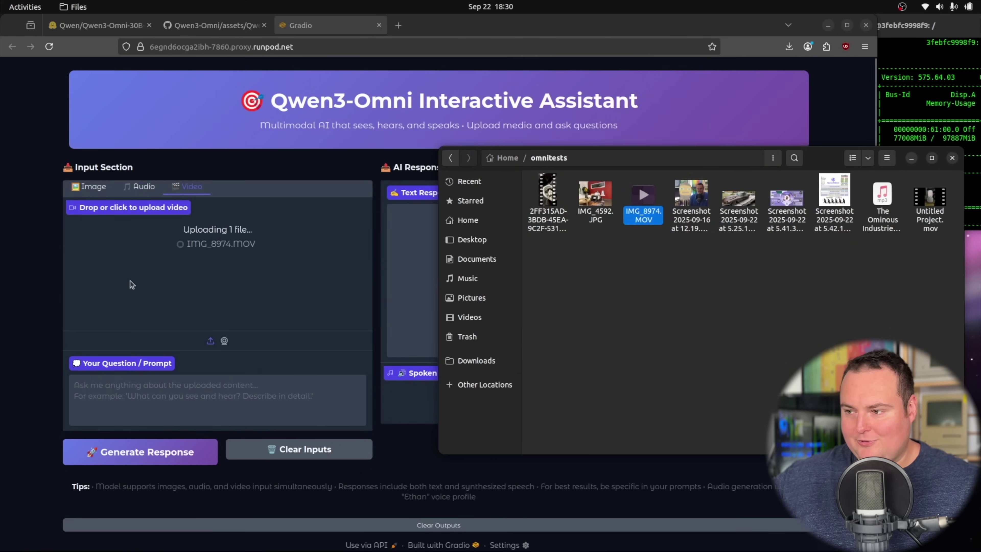
left_click(118, 378)
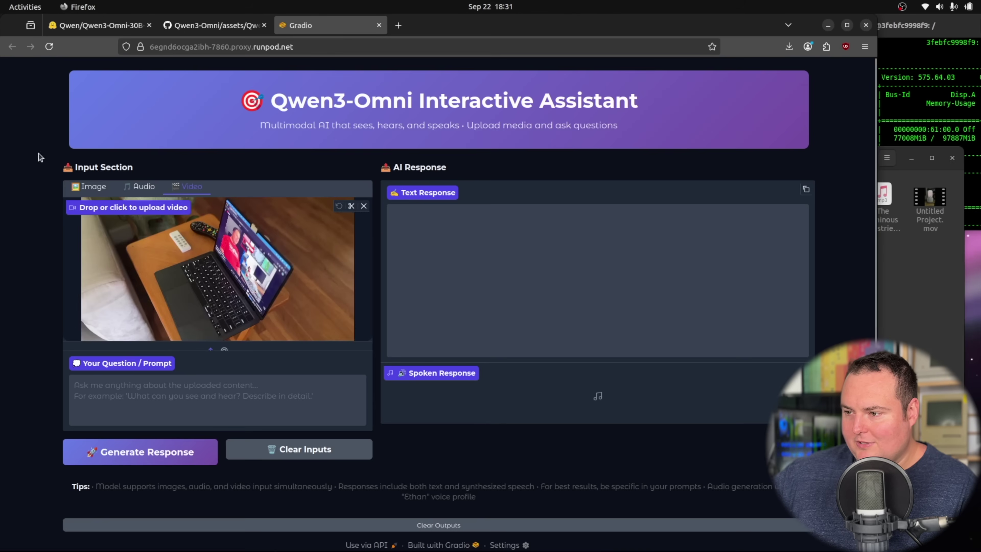
type("What is going on in this video, based on the video and the audio?")
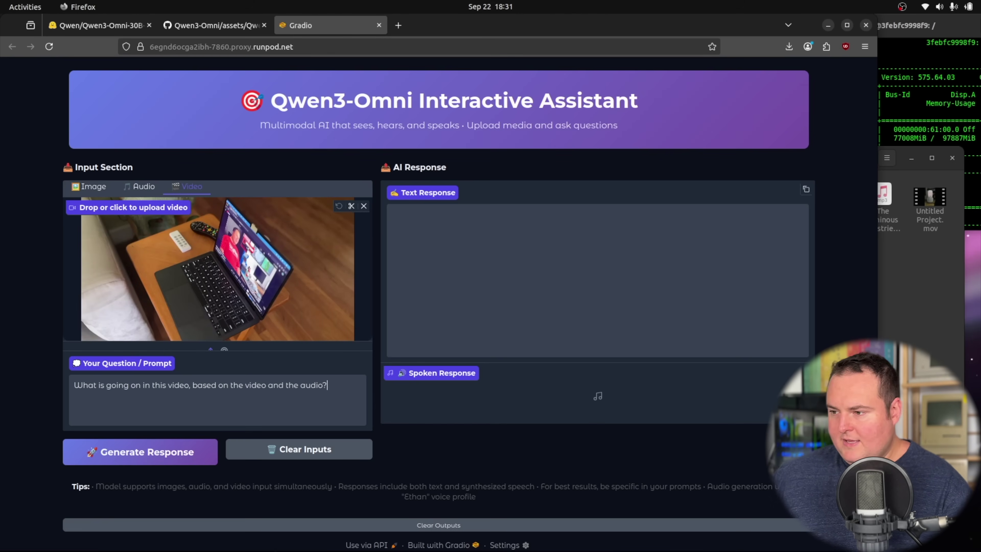
left_click(147, 444)
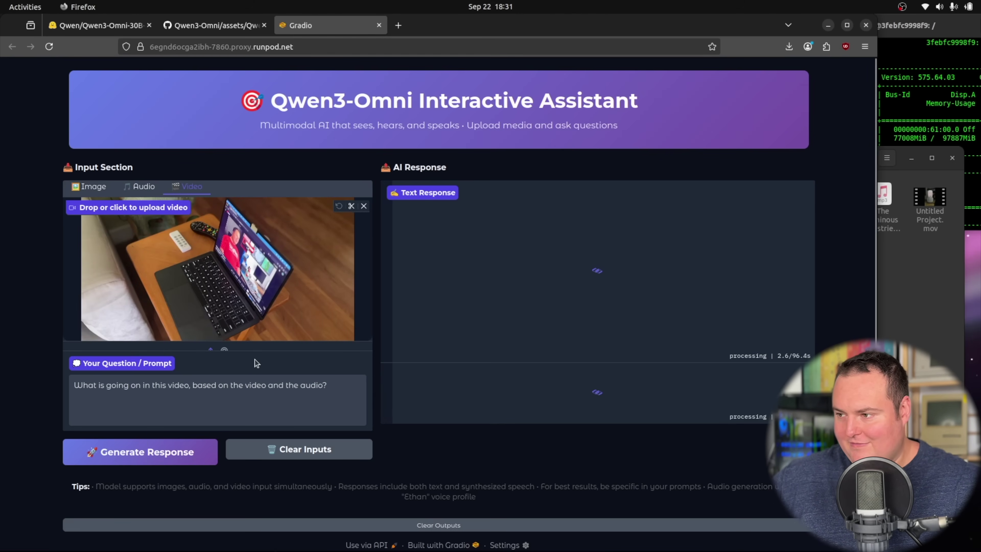
mouse_move(69, 308)
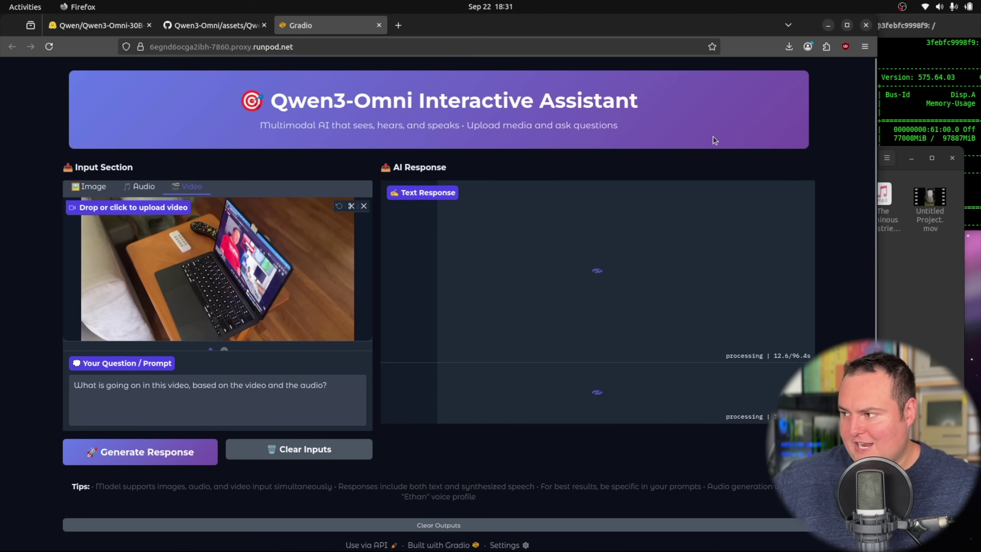
Step: Read the text response for IMG_8974.MOV and play the first few seconds of its spoken response
left_click(929, 158)
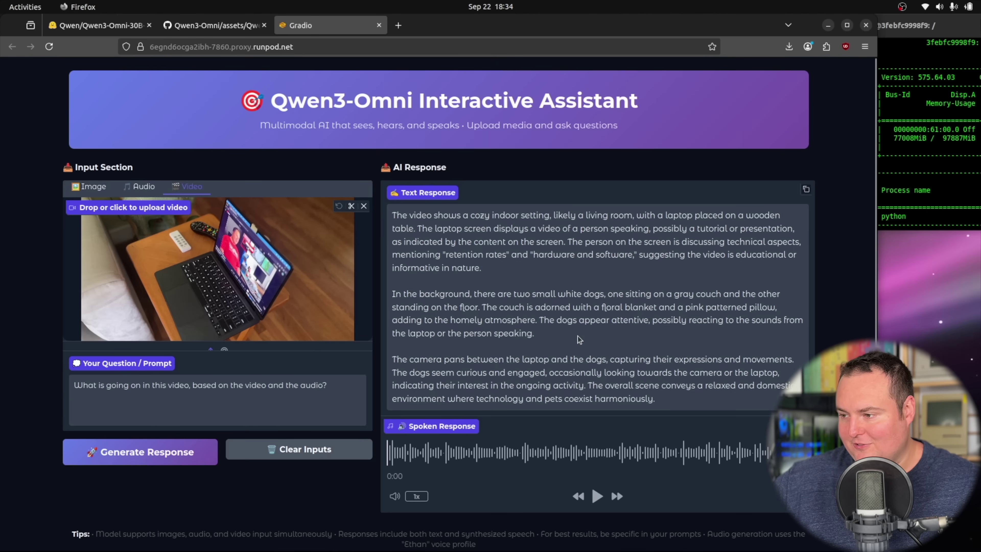
scroll(620, 324, "down", 3)
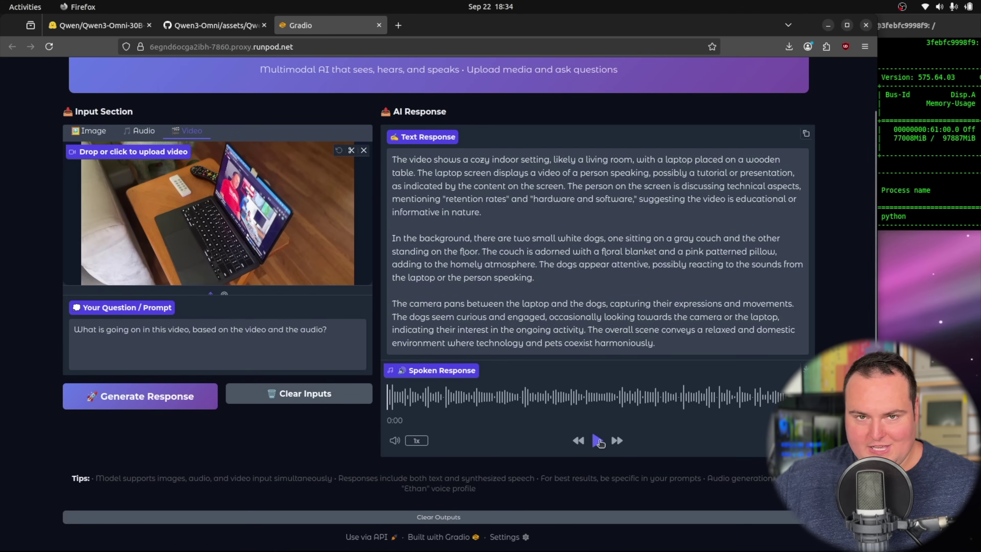
left_click(598, 440)
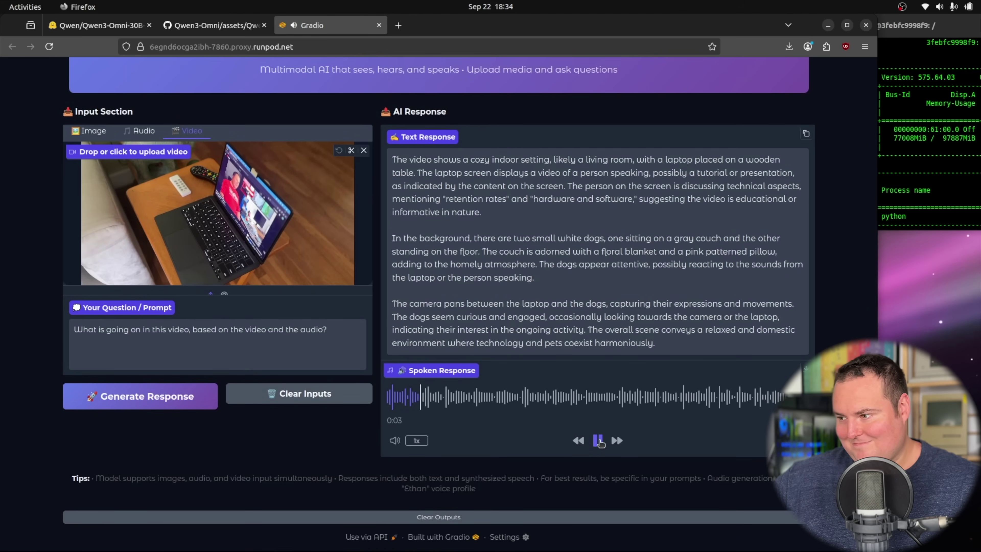
left_click(598, 440)
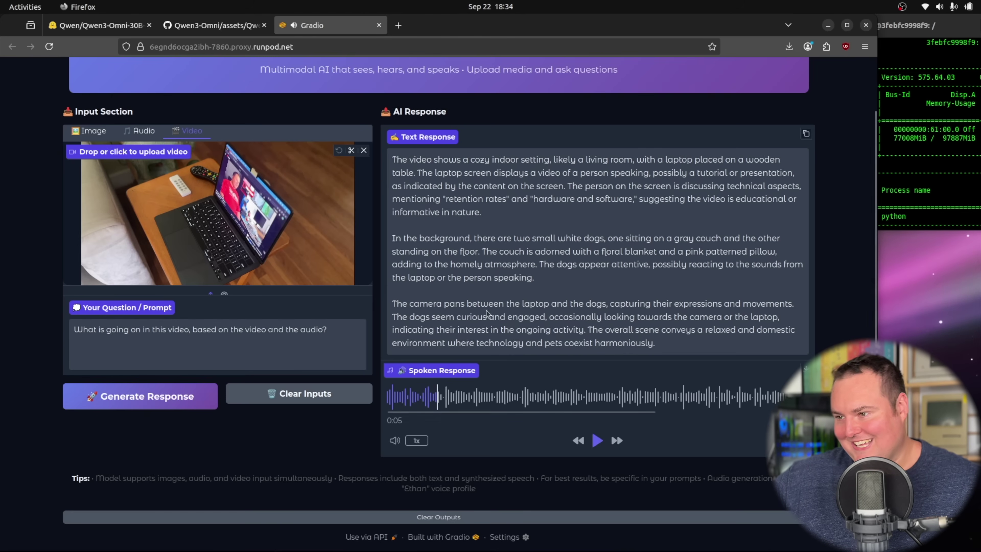
Step: Review the output audio voice types and their descriptions on the Qwen3-Omni-30B-A3B-Instruct Hugging Face page
left_click(90, 131)
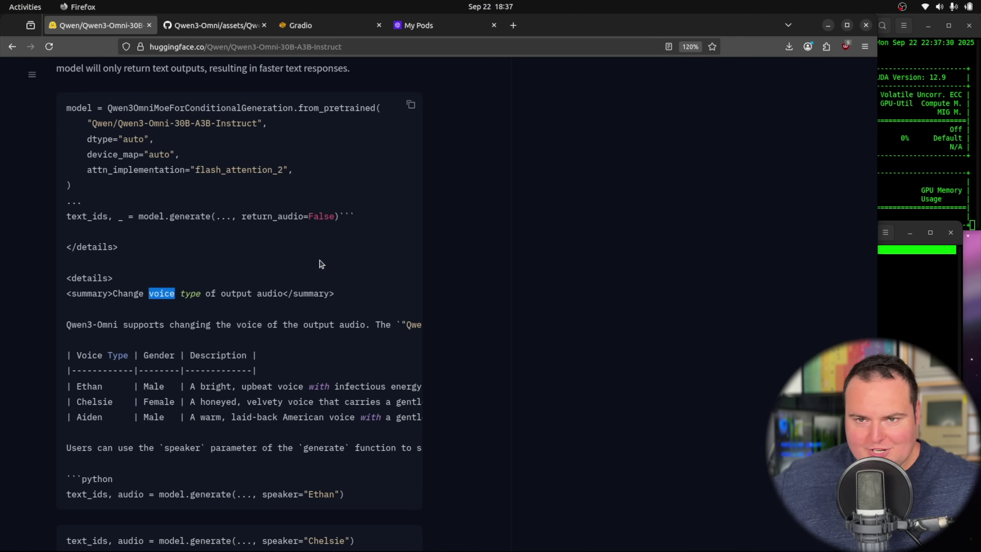
left_click(322, 264)
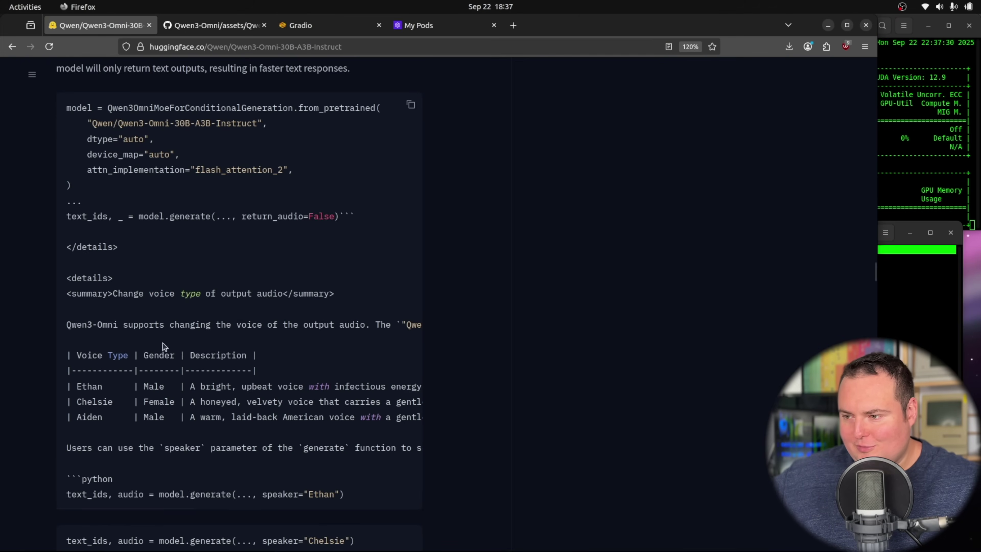
scroll(158, 404, "down", 2)
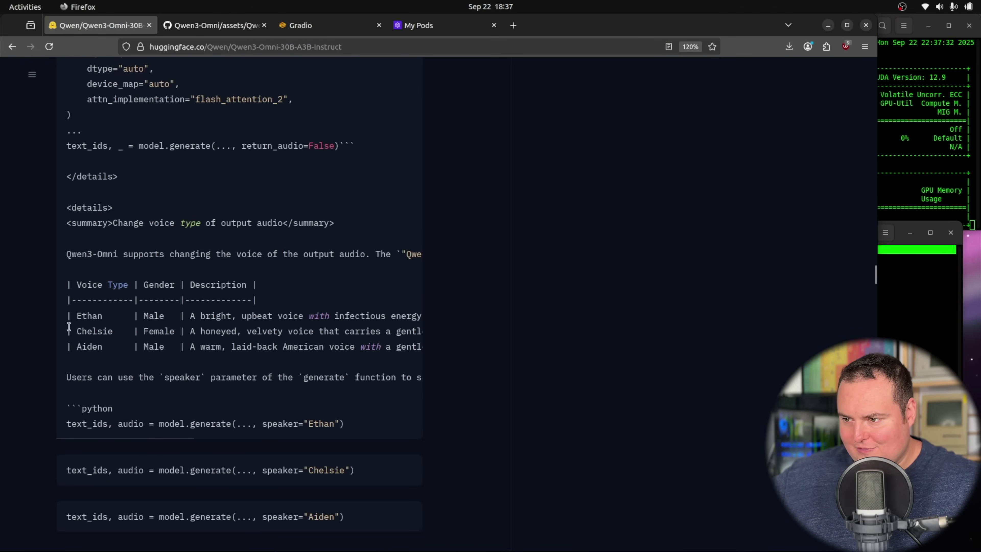
left_click_drag(70, 331, 422, 332)
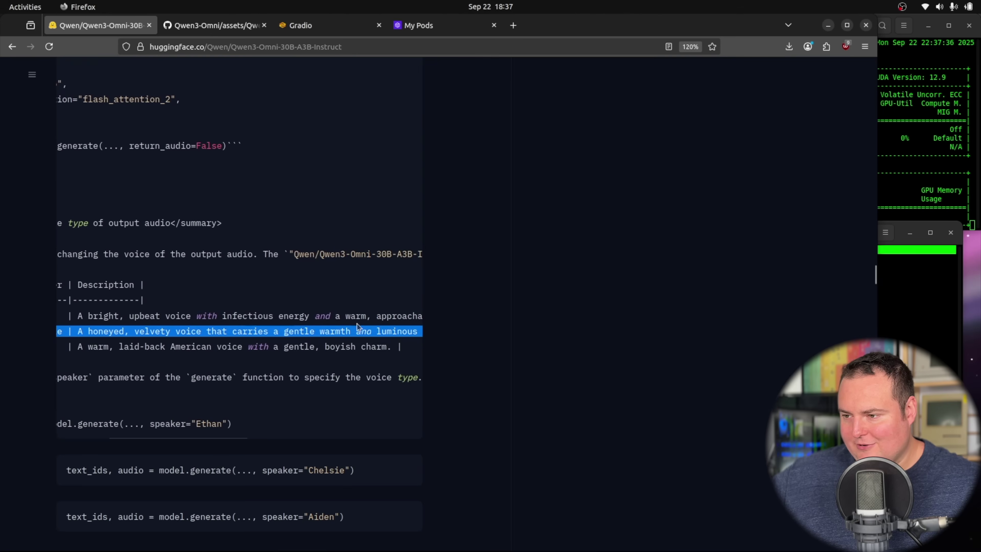
left_click(182, 316)
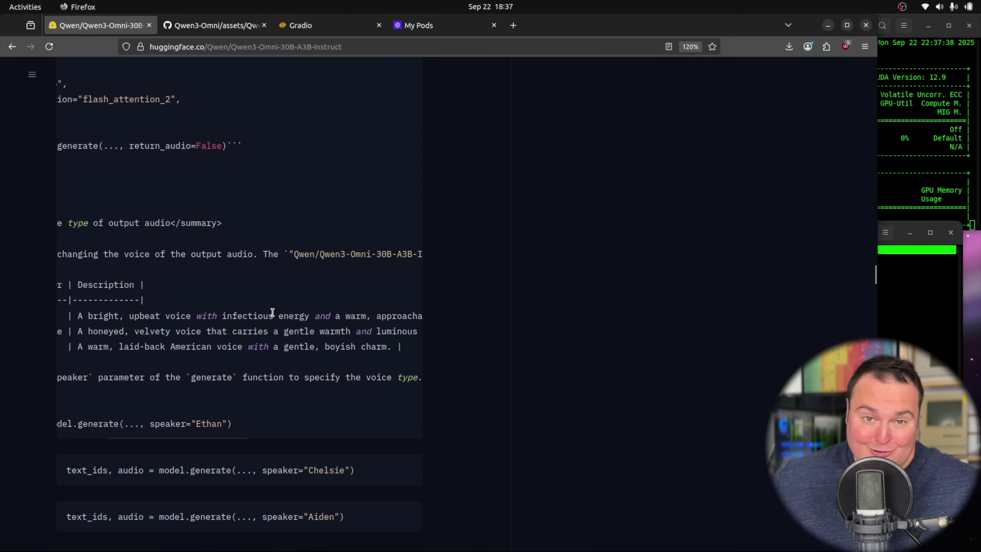
left_click_drag(237, 438, 149, 437)
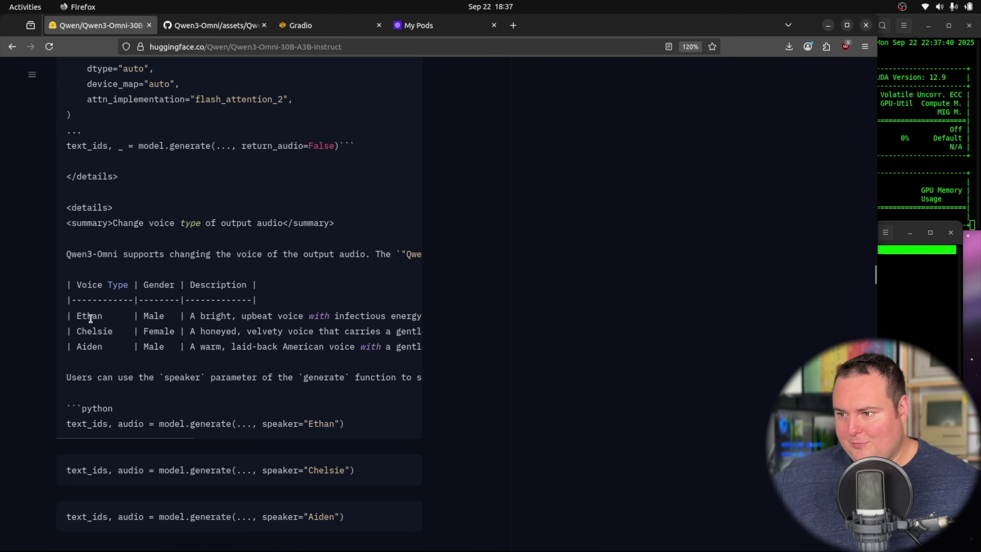
Step: Copy the voice name Chelsie from the Hugging Face page and paste it into qwen1.py in the terminal's nano editor
left_click_drag(113, 331, 79, 330)
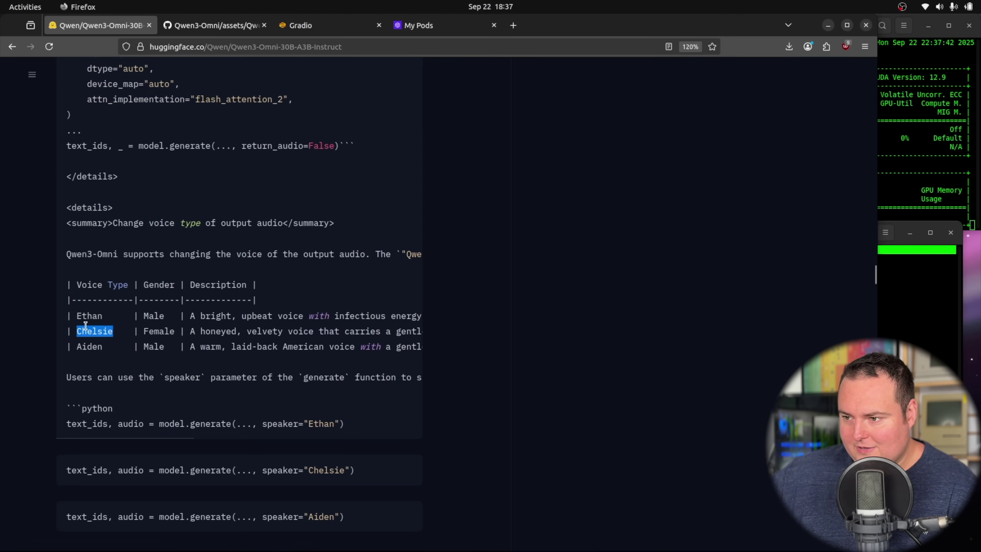
right_click(133, 386)
left_click(151, 395)
left_click(887, 272)
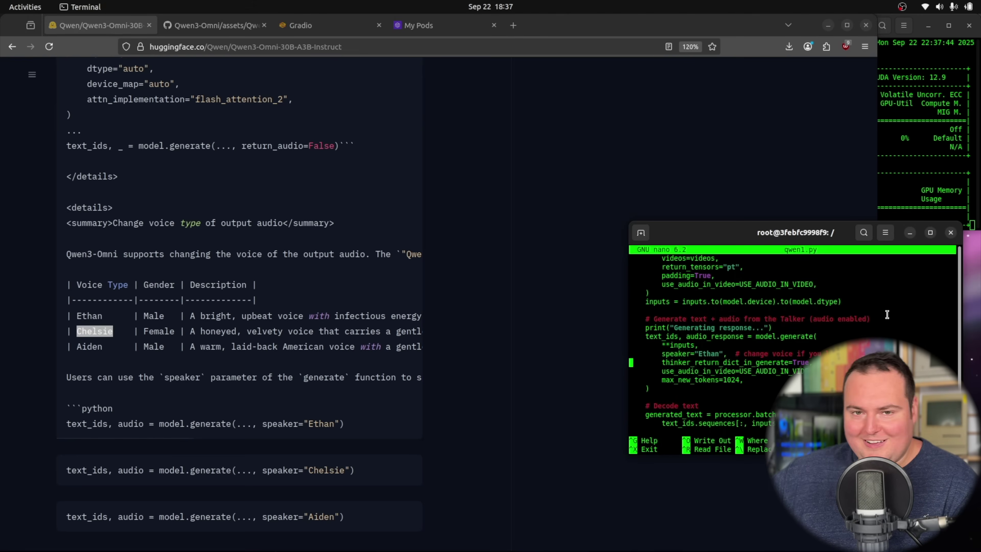
key("ctrl+shift+v")
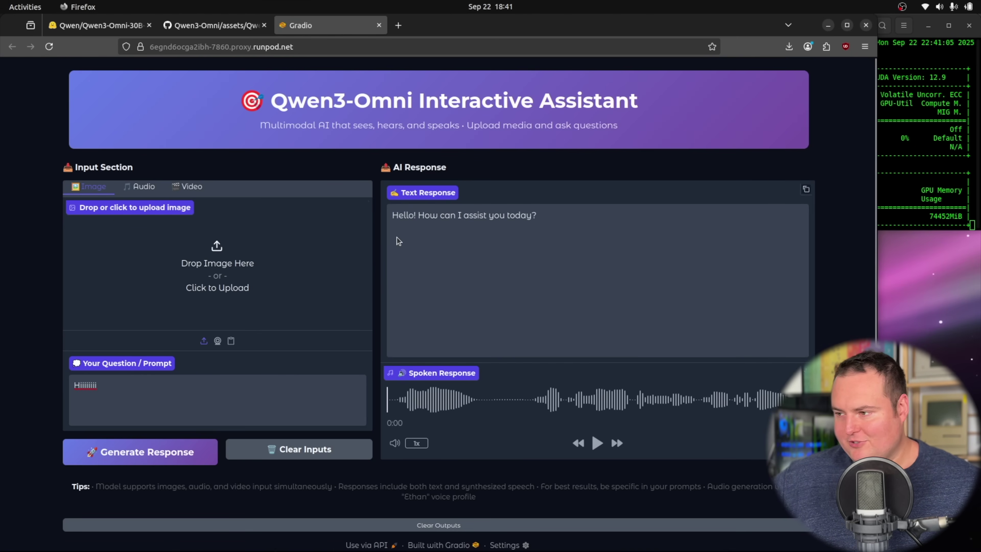
Step: Play the spoken response to the greeting prompt in the Gradio demo, maximize the browser window and clear the outputs
left_click(596, 443)
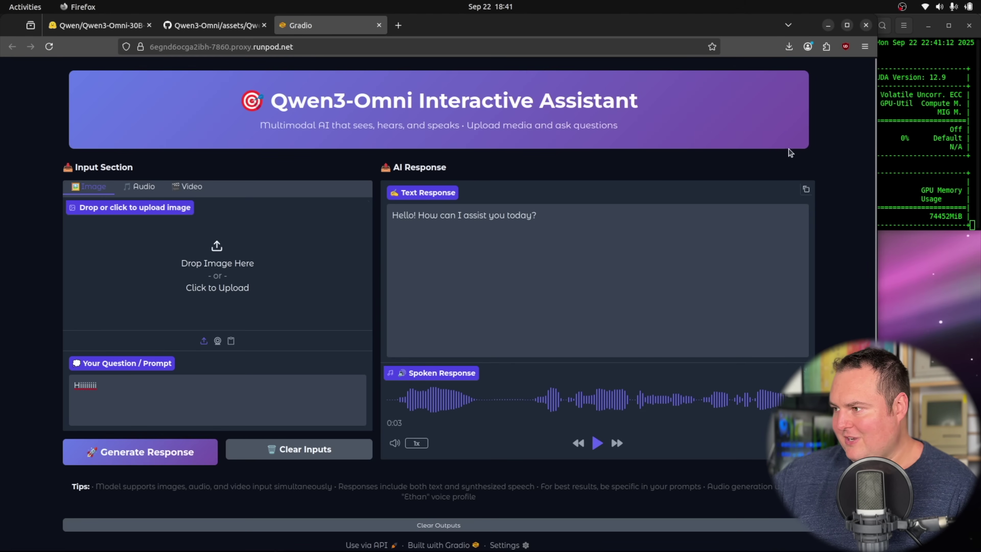
key("super+Up")
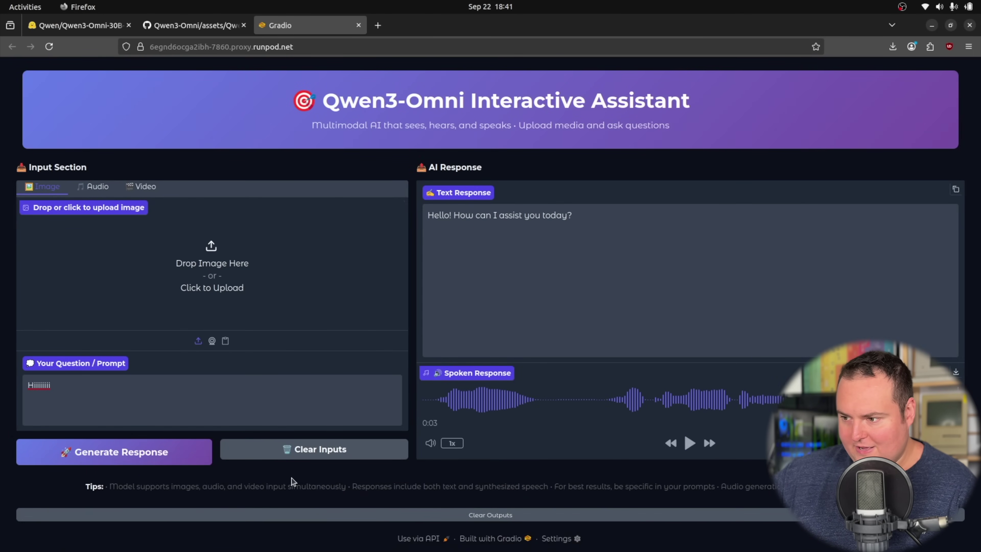
left_click(231, 515)
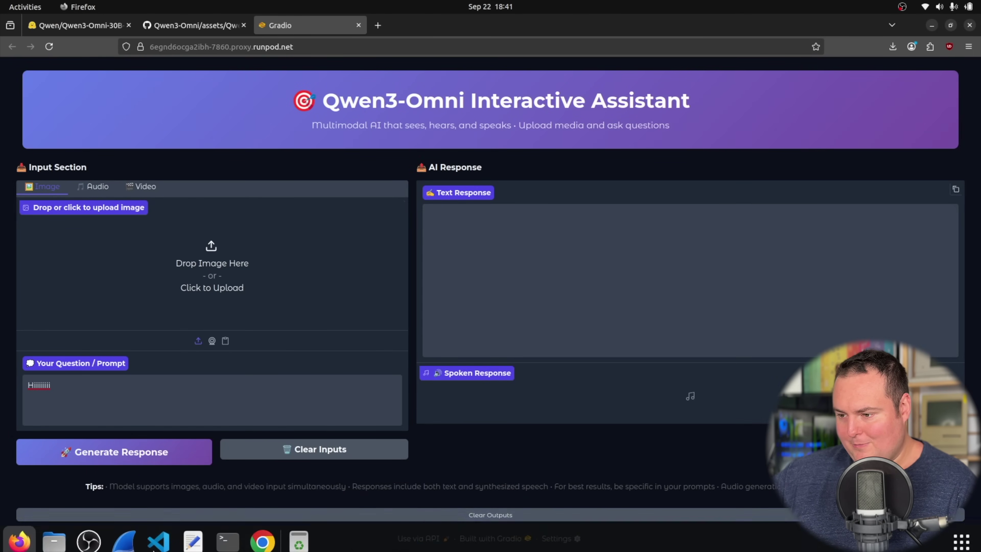
Step: Upload Screenshot 2025-09-16 at 12.19.39 AM.png from the omnitests folder as the image input and preview the file
left_click(63, 545)
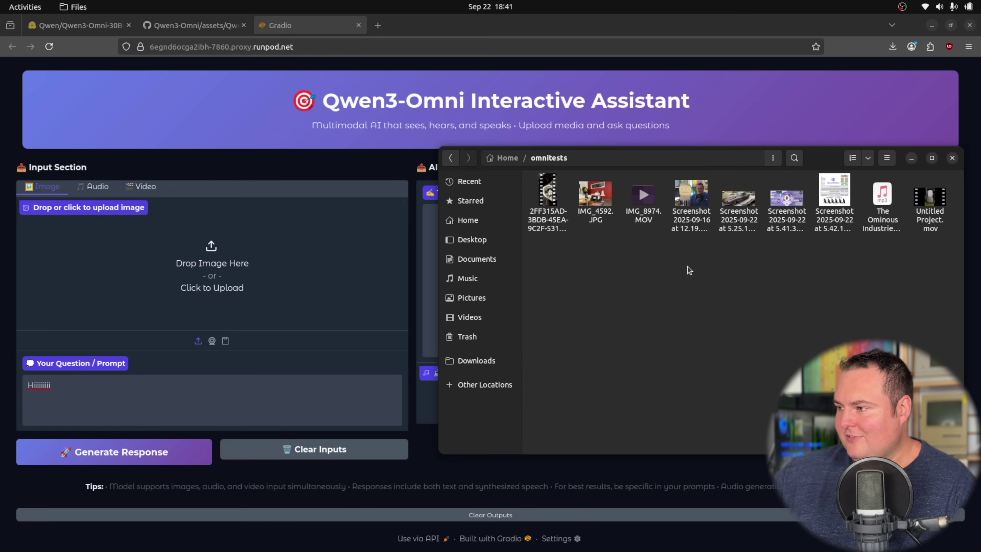
left_click_drag(692, 195, 219, 255)
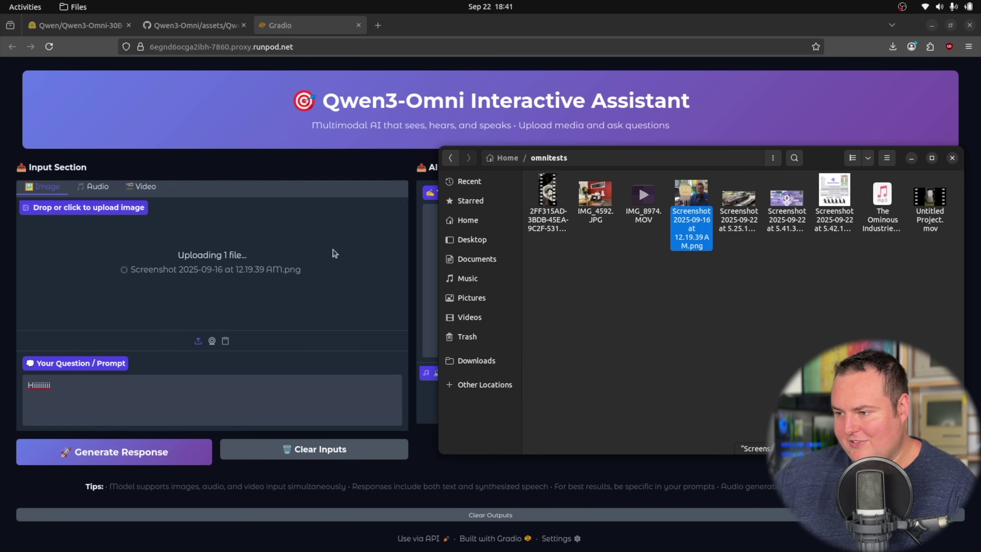
double_click(702, 227)
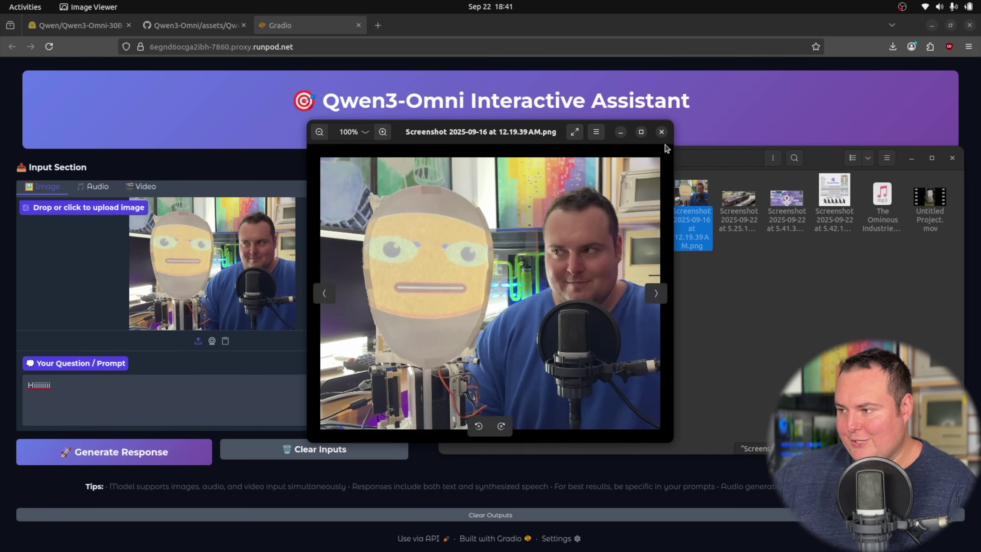
left_click(662, 132)
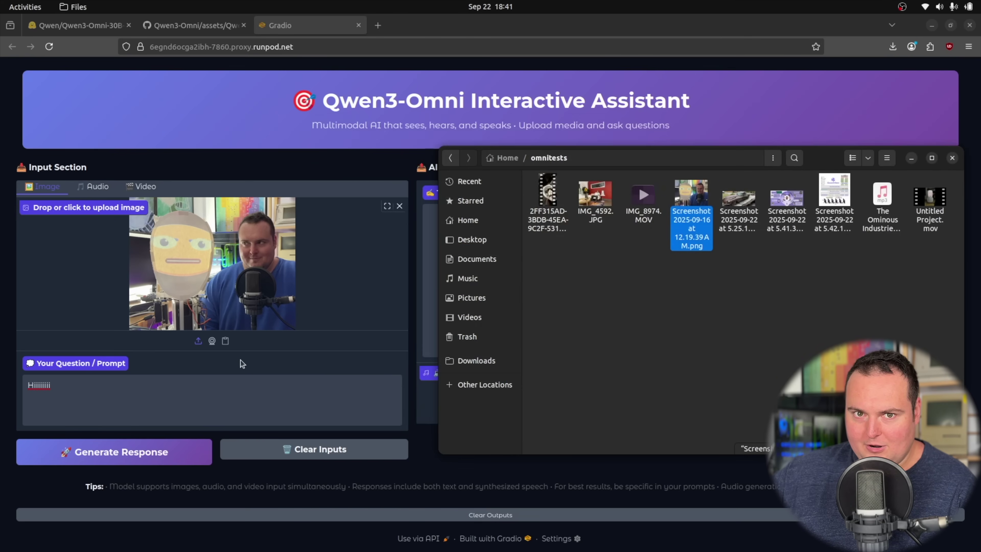
Step: Replace the prompt with "Describe this image in great detail" and generate a response
left_click(220, 385)
key("Right")
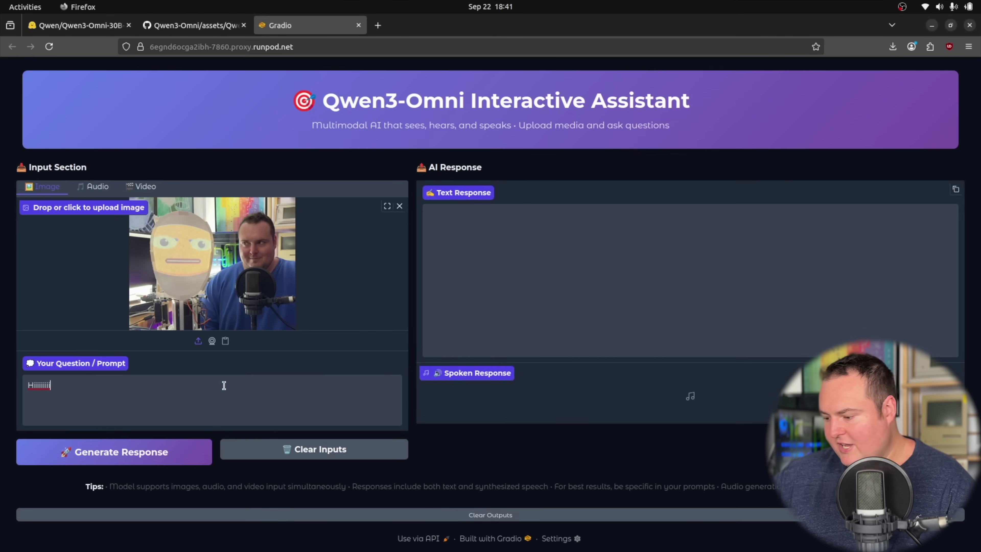
key("ctrl+a")
key("BackSpace")
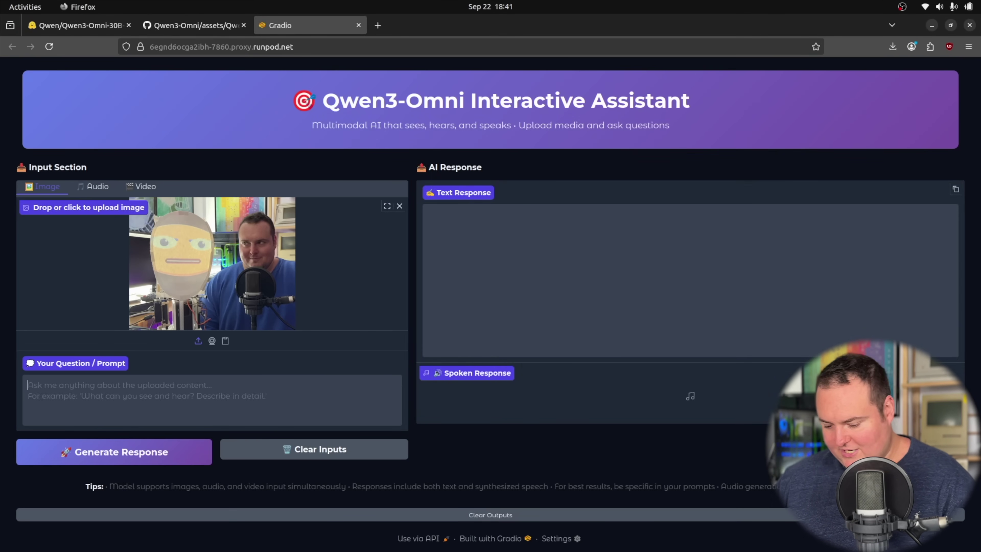
type("Describe this image in great detail")
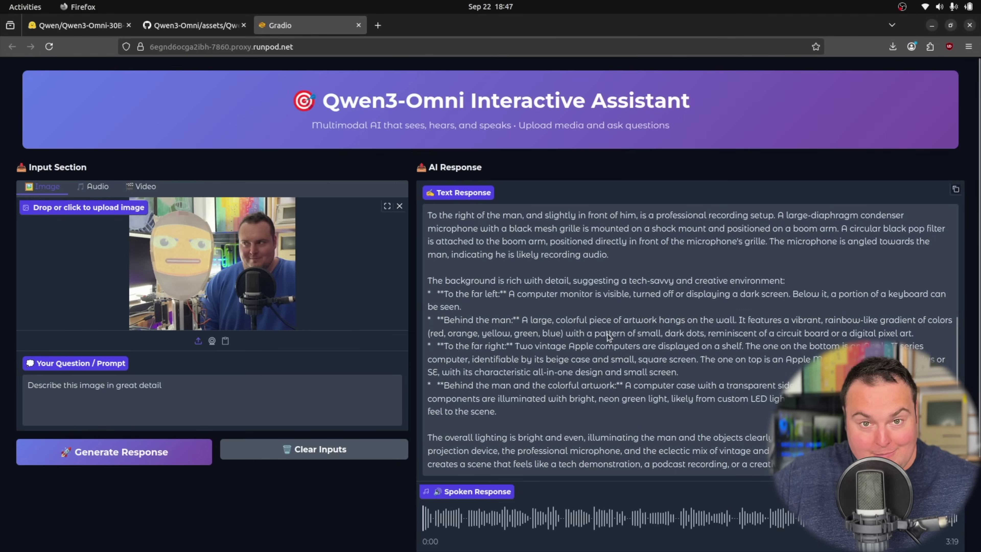
Step: Read the full text response describing the uploaded image, from its opening paragraph to the overall lighting summary
scroll(608, 331, "down", 2)
scroll(611, 324, "down", 1)
scroll(599, 300, "up", 4)
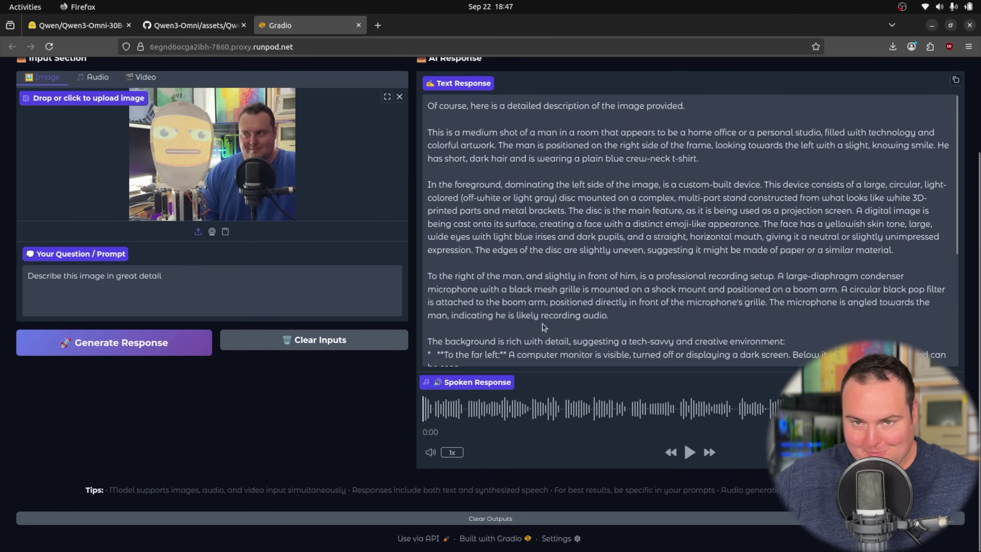
scroll(426, 285, "up", 3)
scroll(619, 310, "down", 4)
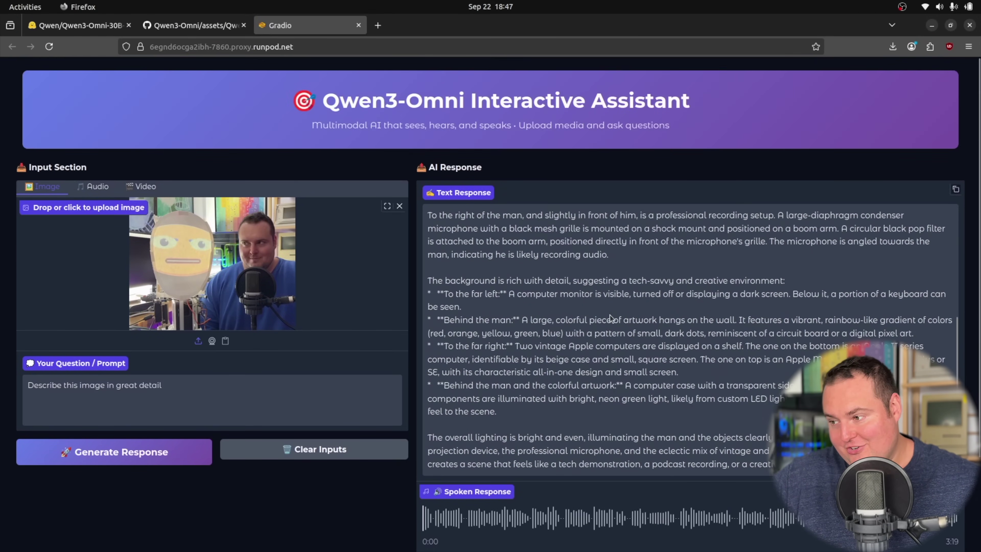
scroll(606, 318, "up", 4)
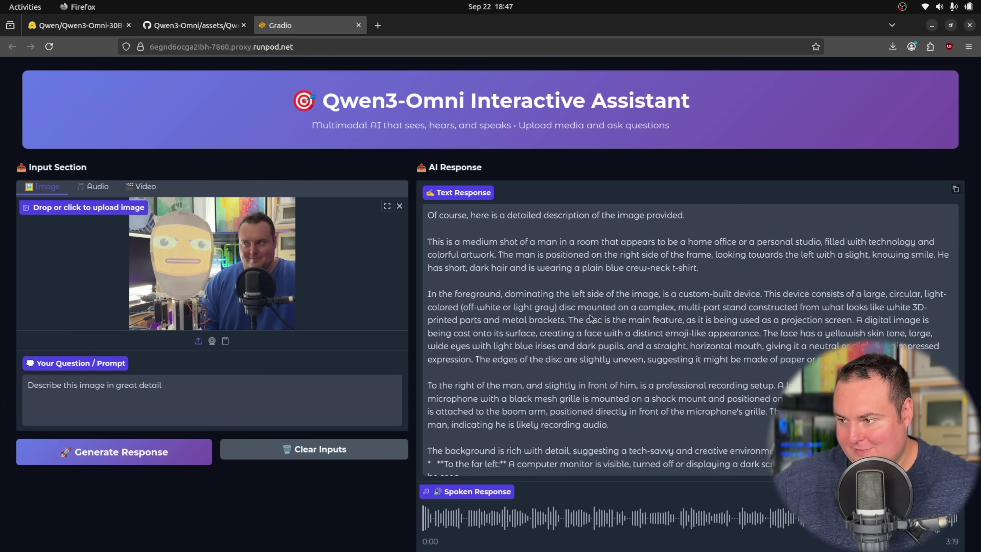
scroll(589, 318, "down", 5)
scroll(766, 368, "down", 3)
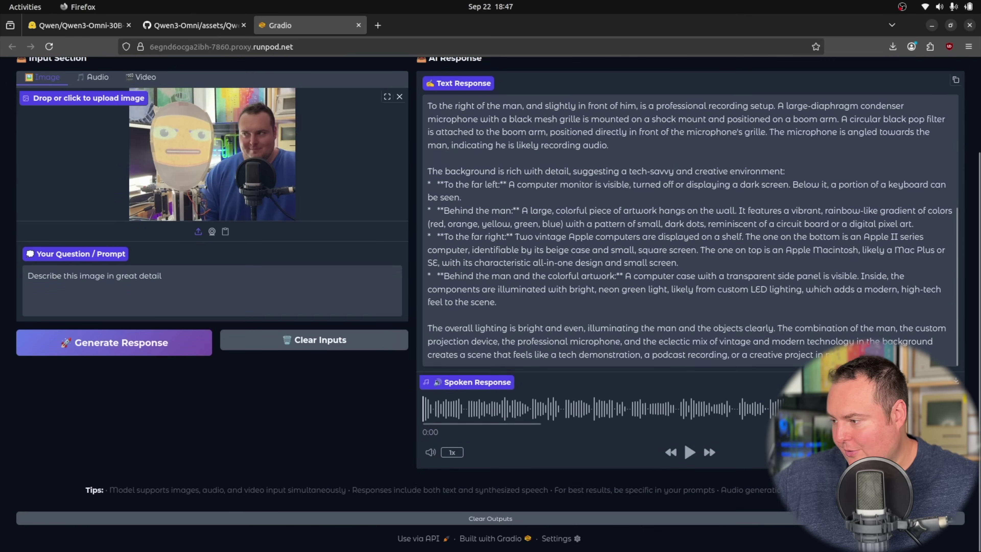
scroll(465, 372, "up", 2)
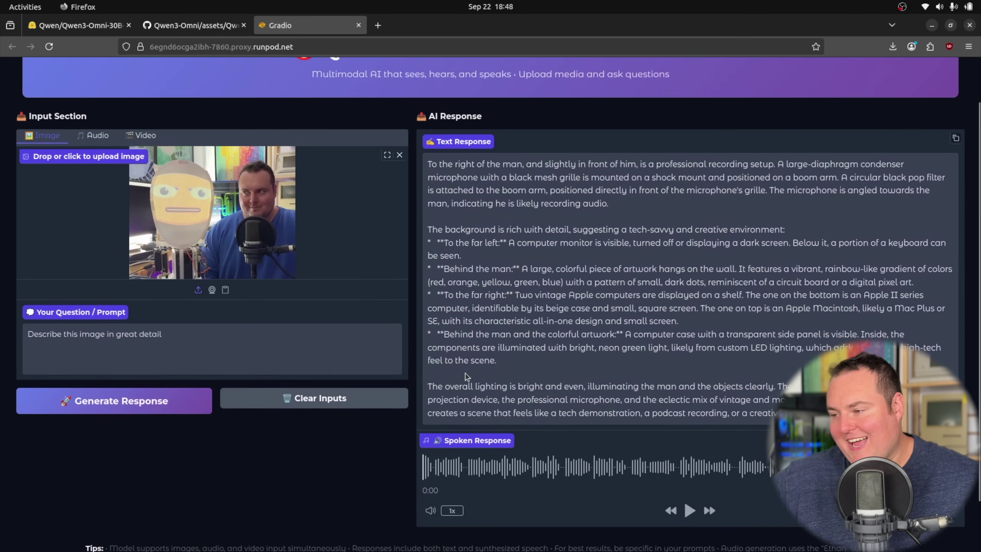
Step: Play the spoken description of the image, skipping ahead in the audio while following the text response
left_click(690, 510)
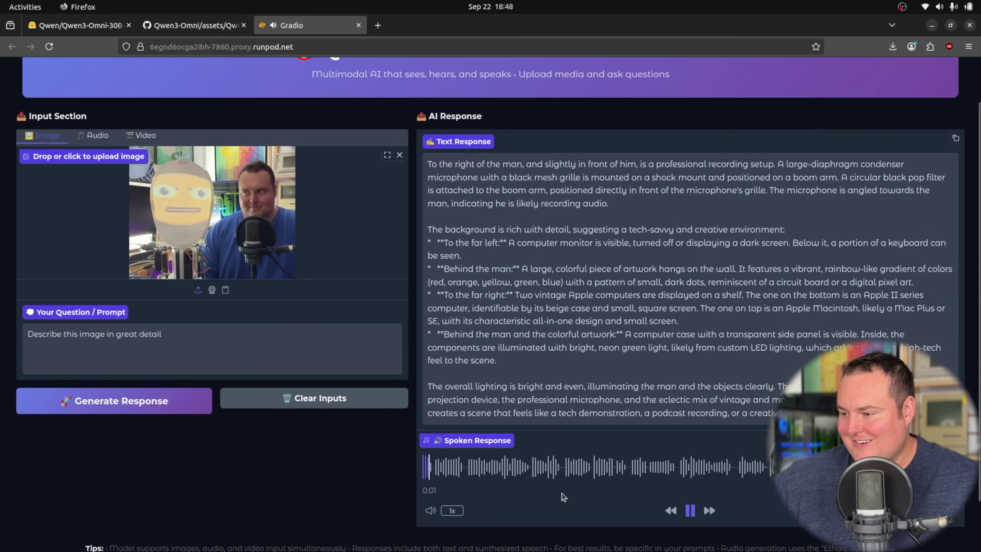
scroll(582, 389, "up", 6)
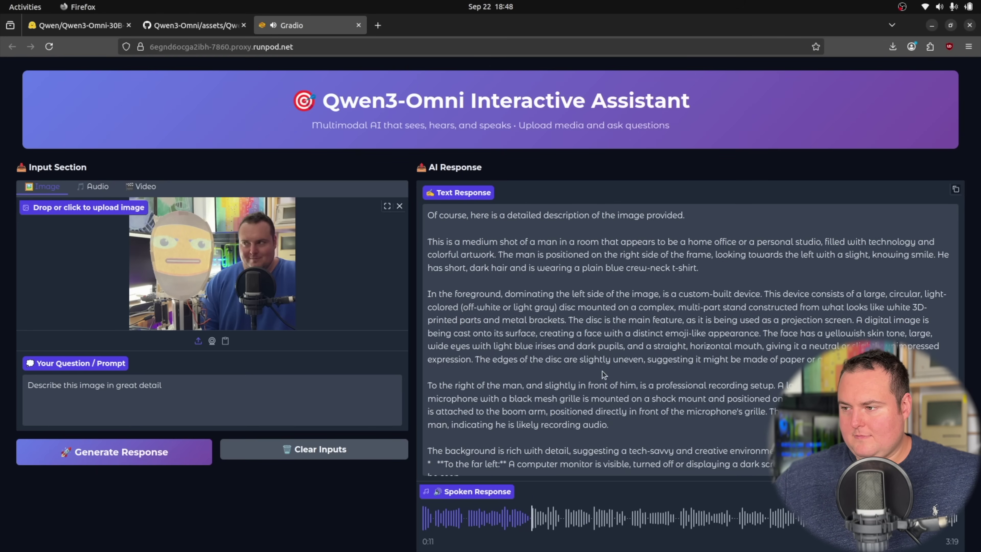
scroll(673, 394, "down", 5)
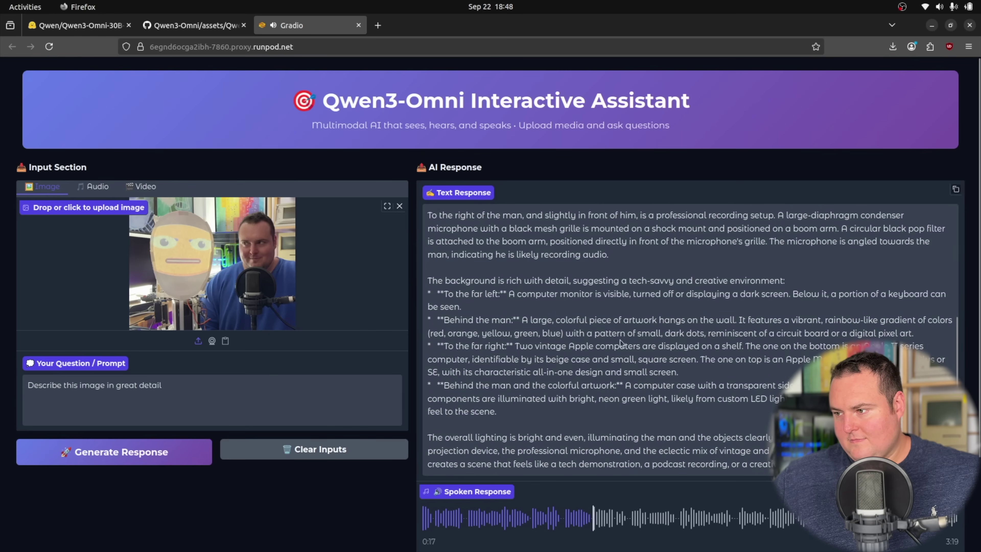
left_click(722, 518)
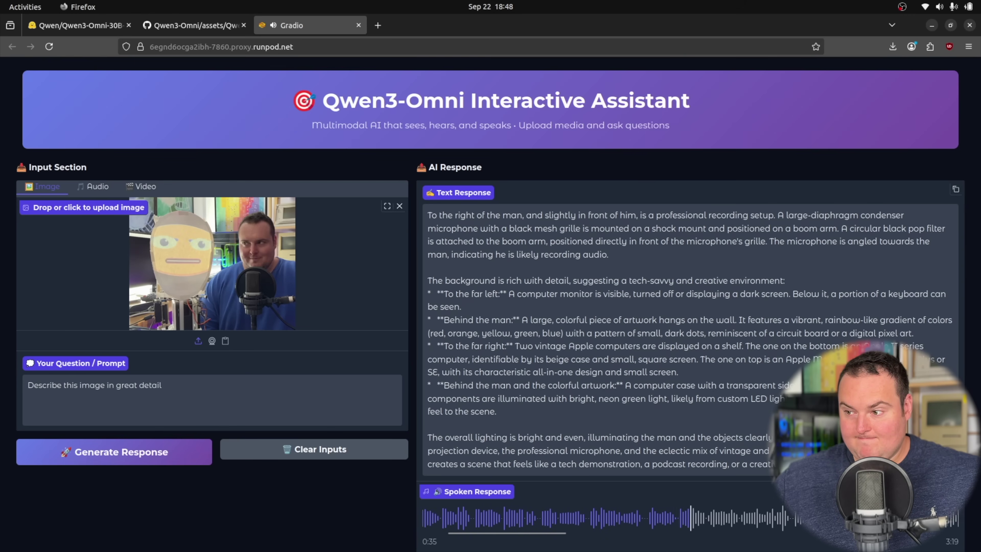
left_click(932, 510)
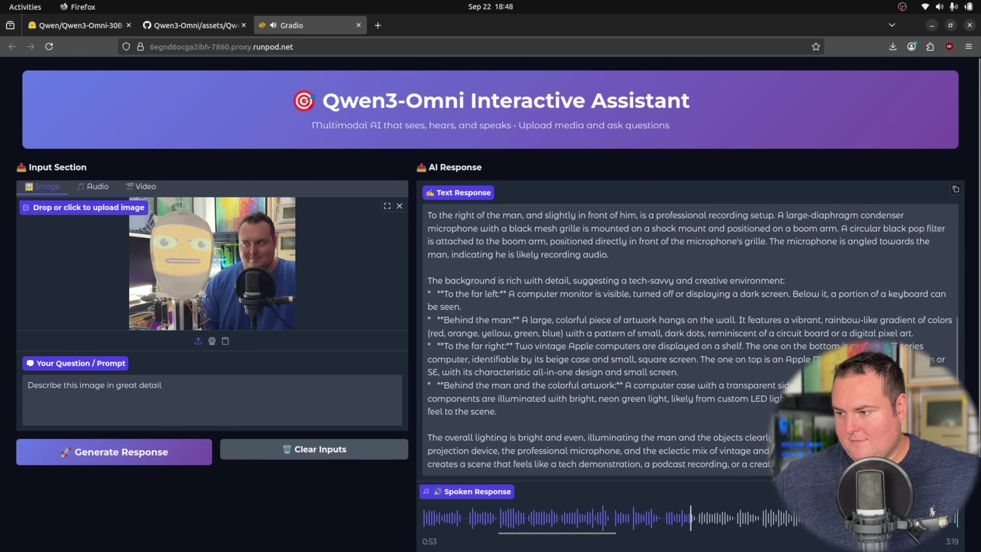
scroll(762, 371, "down", 3)
scroll(763, 372, "up", 3)
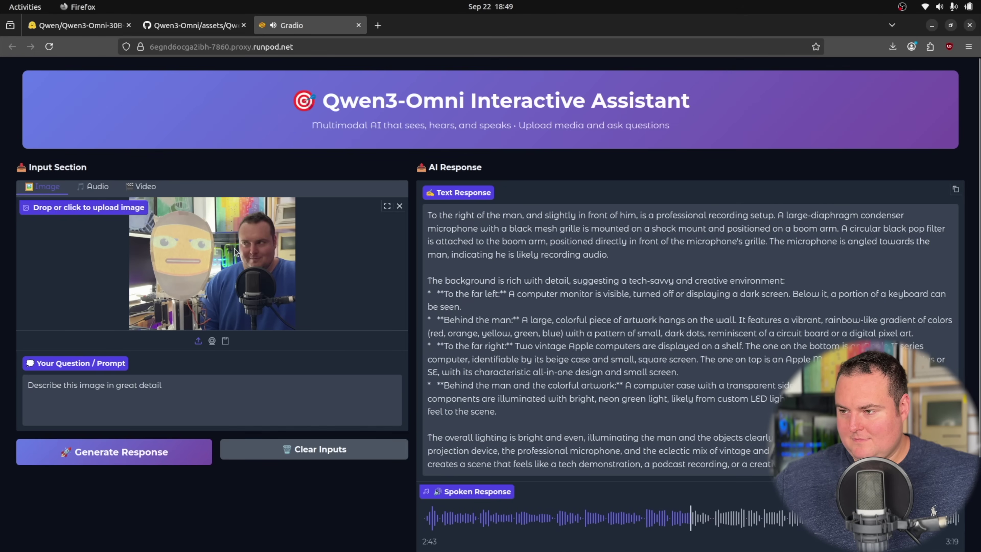
Step: Compare the spoken description with the enlarged uploaded image, return to the normal view and pause the audio
left_click(387, 207)
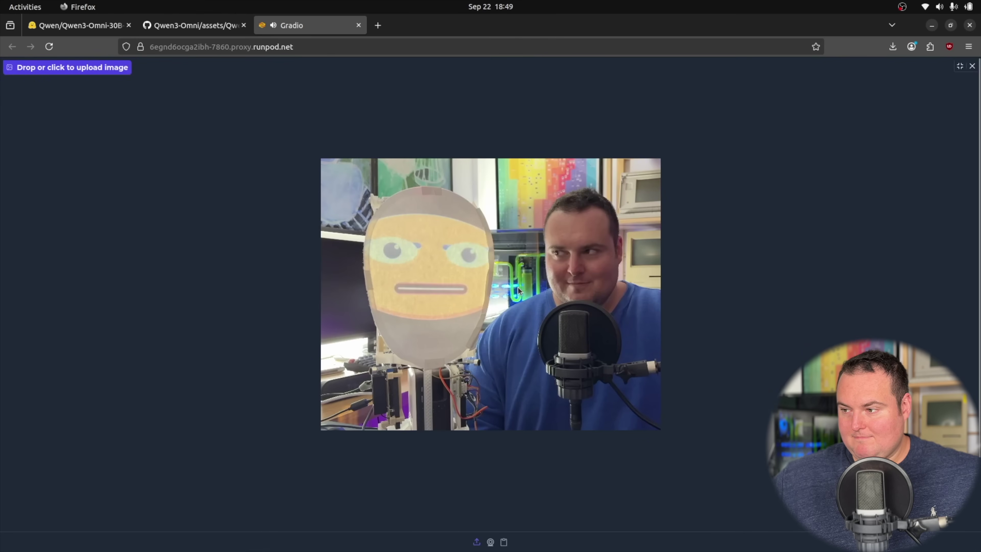
left_click(959, 67)
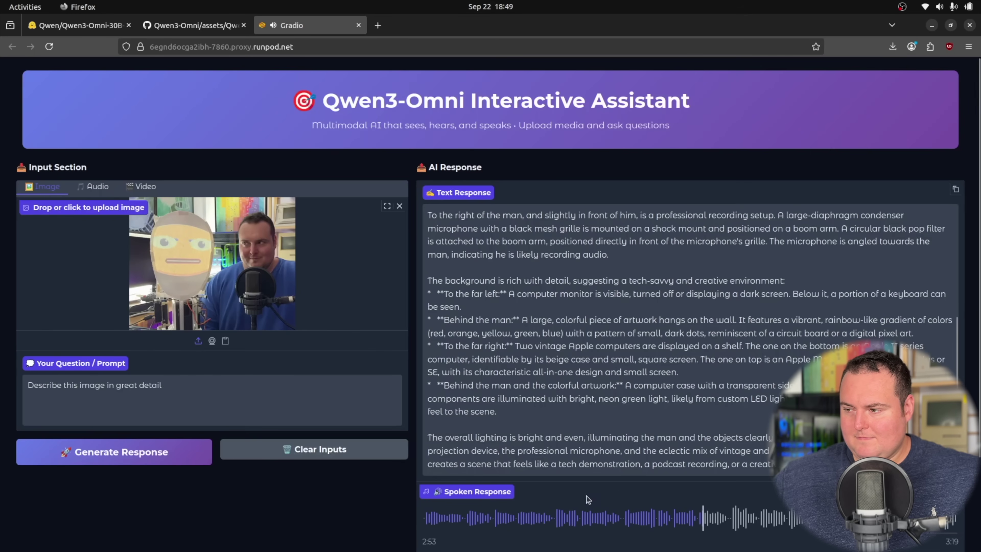
scroll(626, 360, "down", 3)
left_click(689, 452)
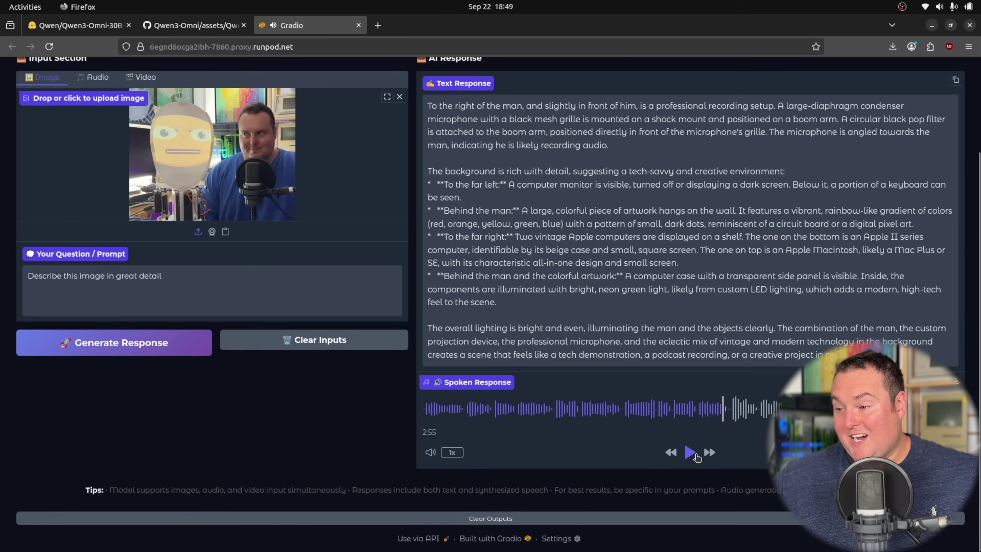
Step: Check the text response's foreground and background details against the uploaded image in full-screen view
scroll(691, 450, "up", 3)
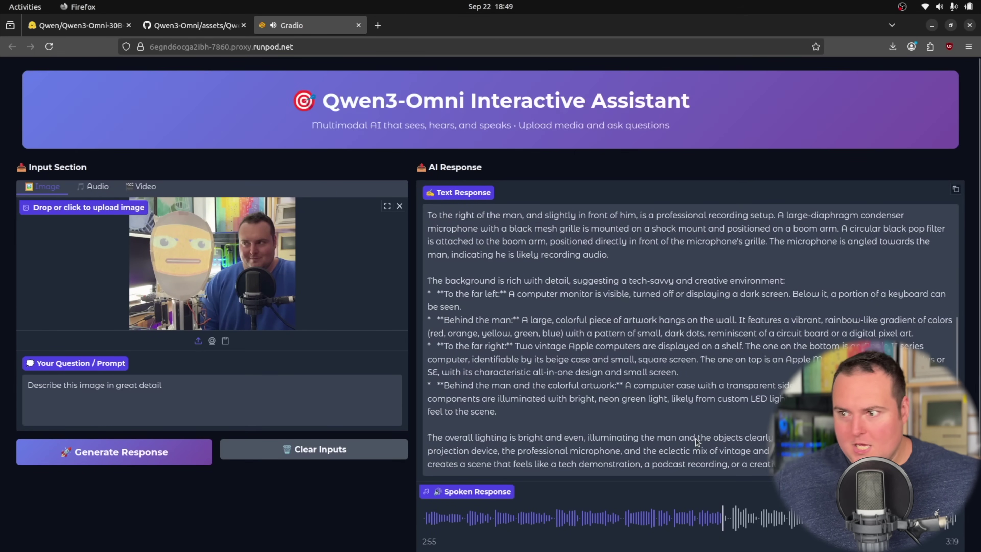
scroll(685, 441, "down", 3)
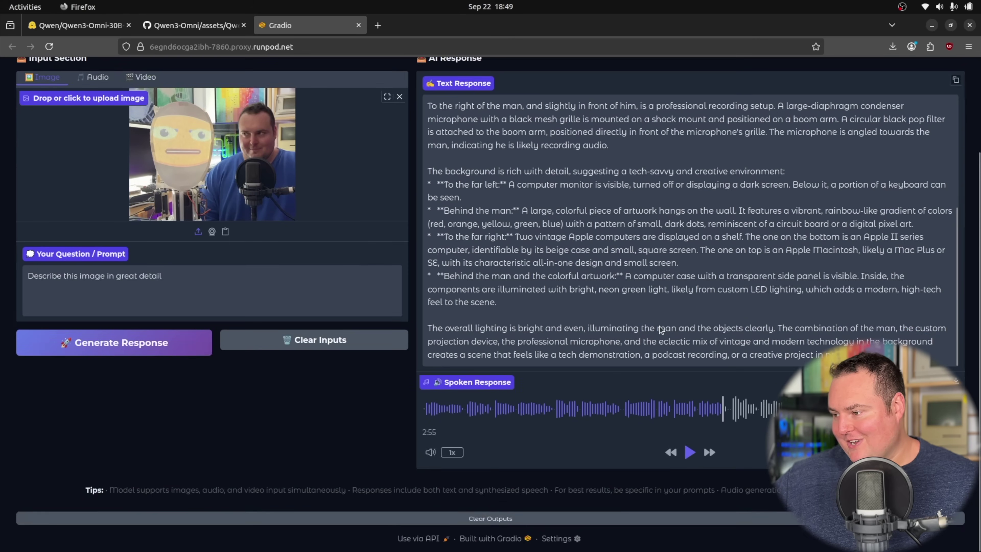
scroll(298, 319, "up", 3)
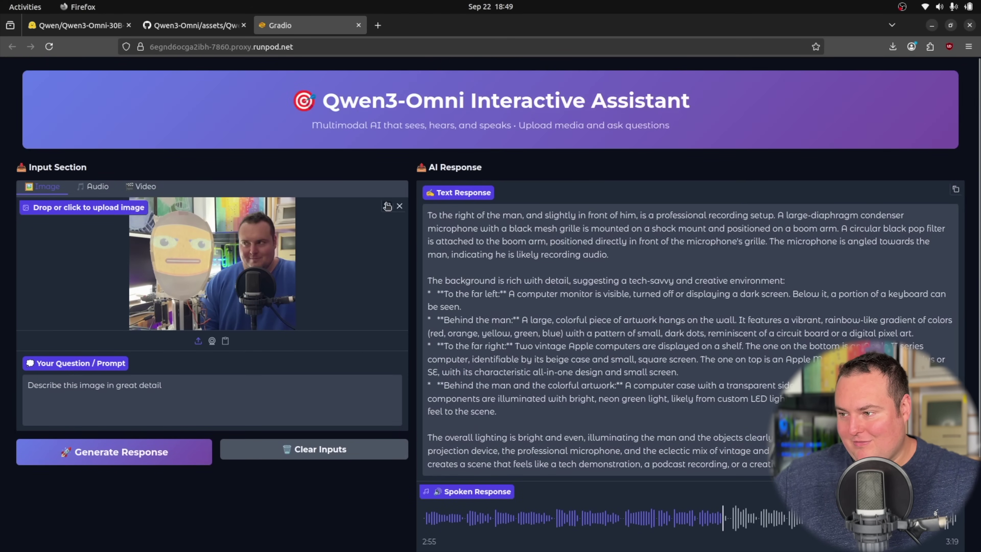
left_click(386, 205)
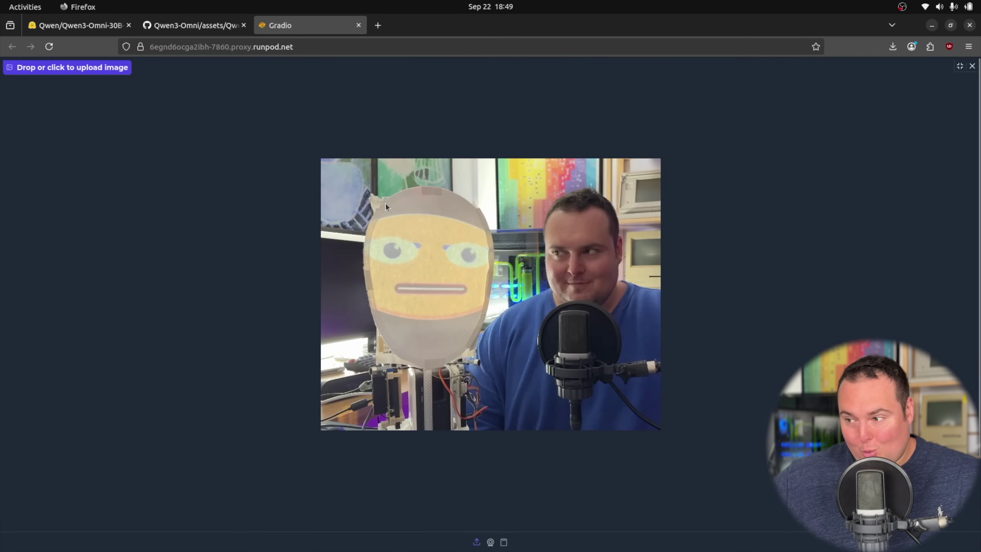
left_click(960, 66)
scroll(635, 335, "up", 5)
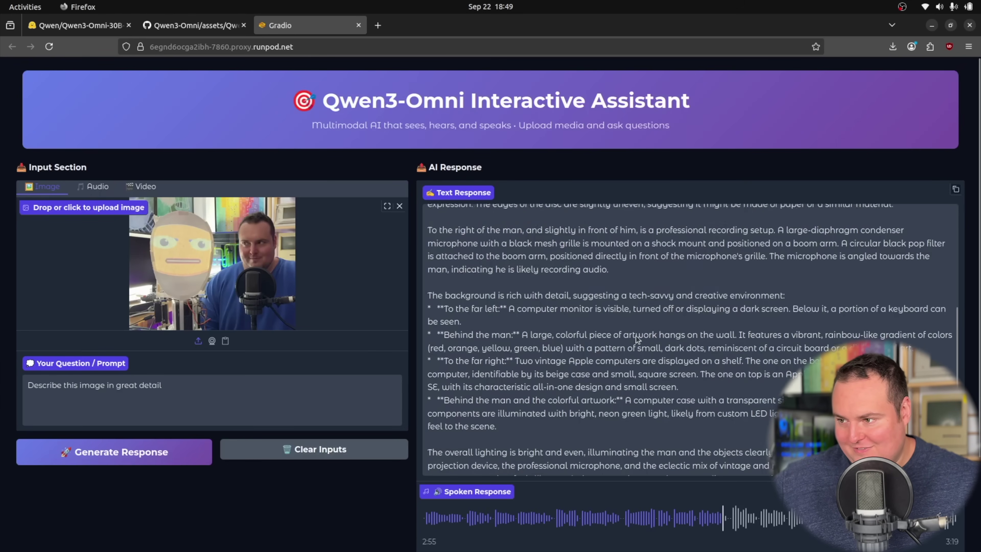
left_click(387, 206)
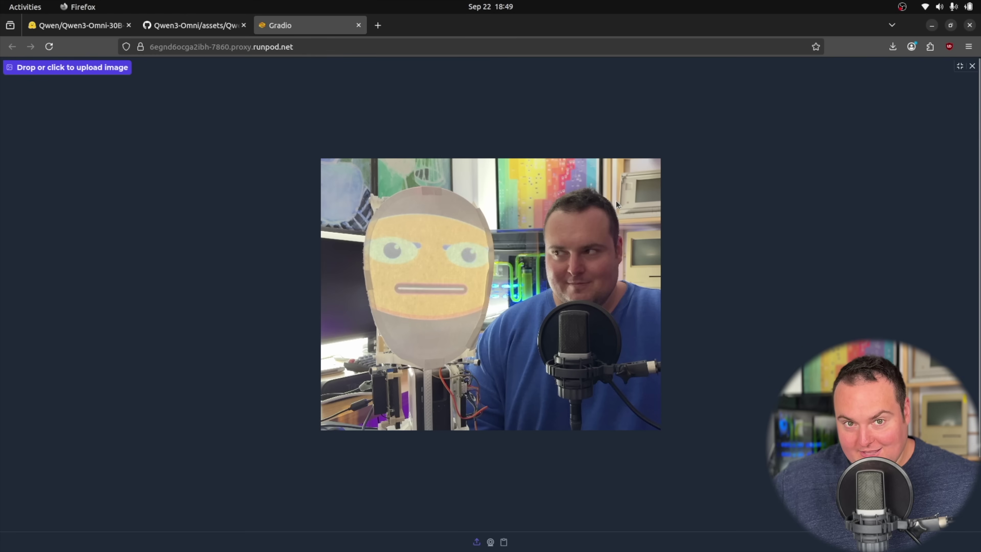
left_click(960, 66)
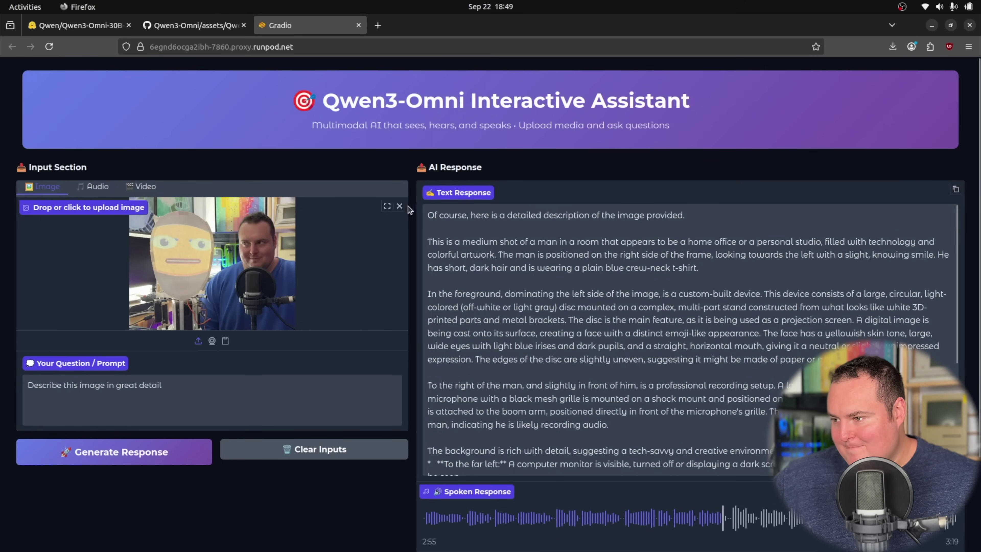
scroll(316, 452, "down", 3)
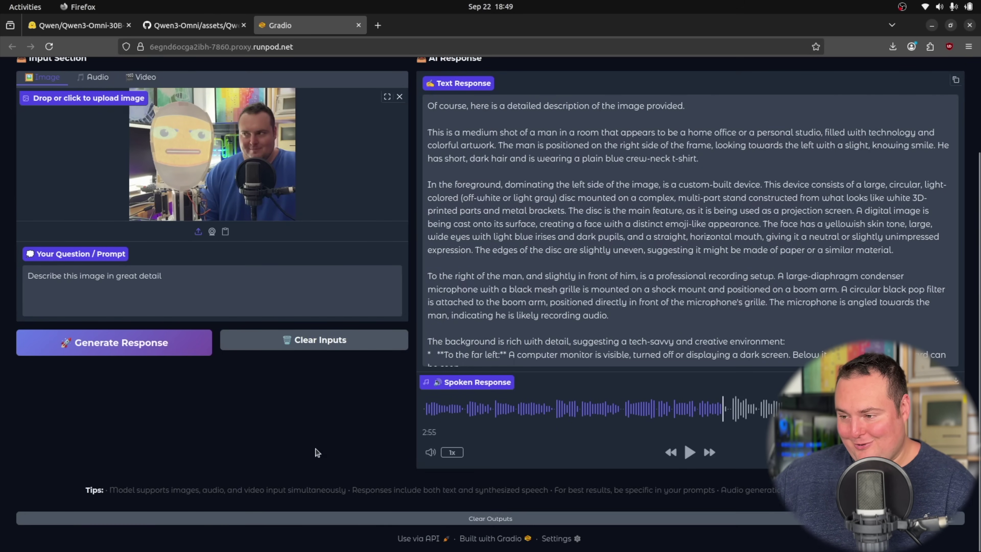
Step: Clear the previous outputs and remove the uploaded image, keeping the image input section open
left_click(254, 516)
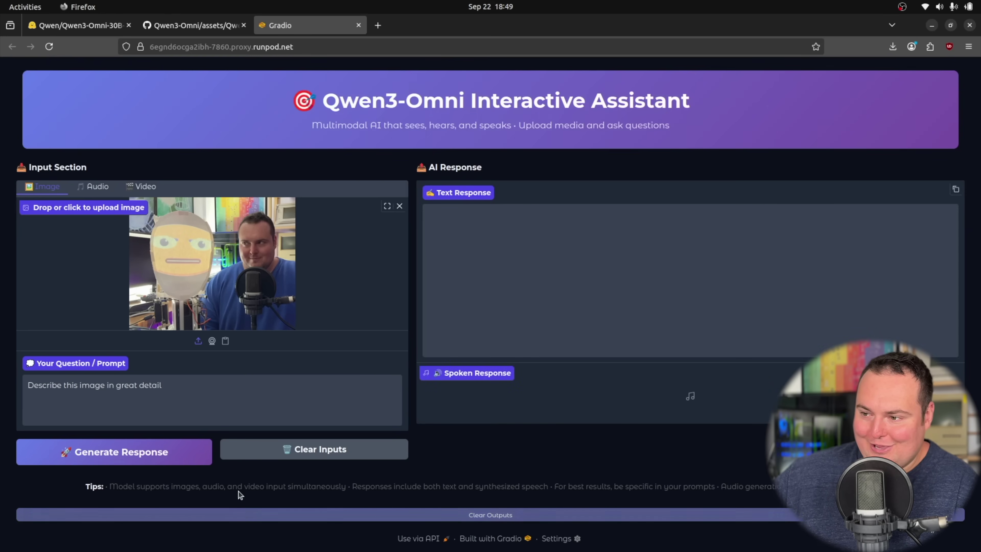
left_click(399, 206)
left_click(141, 186)
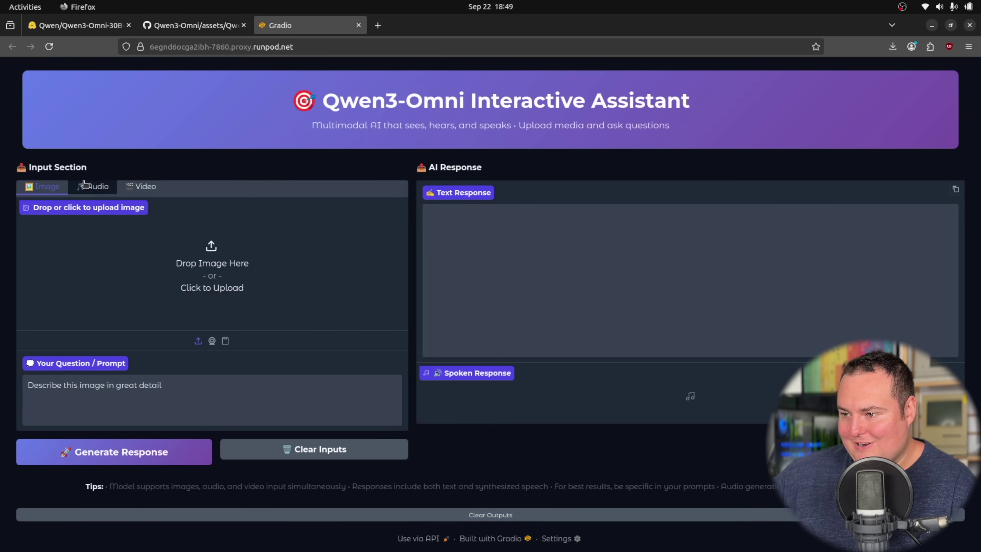
left_click(43, 186)
Step: Replace the prompt with "Sing a simple python script" and generate a response without any media input
left_click(123, 394)
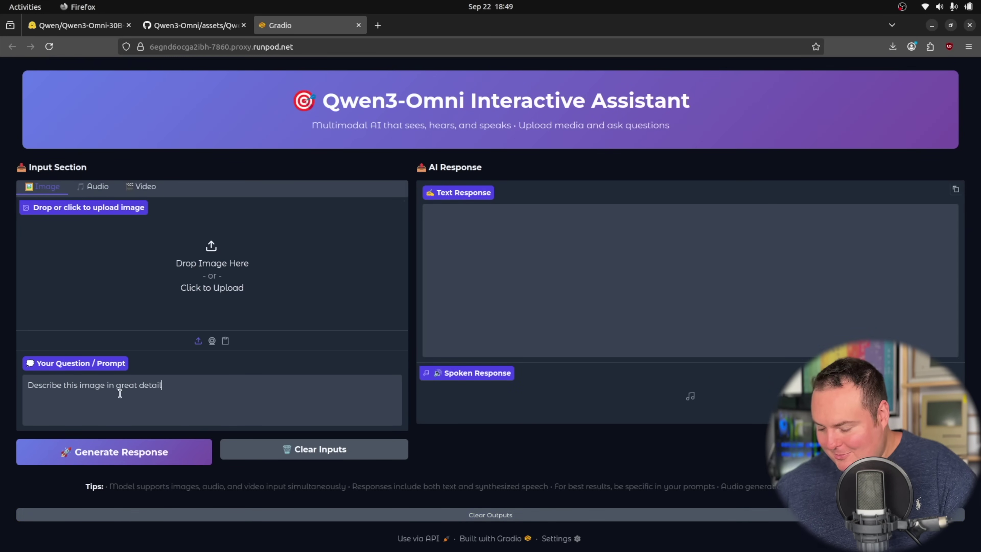
left_click_drag(173, 386, 29, 360)
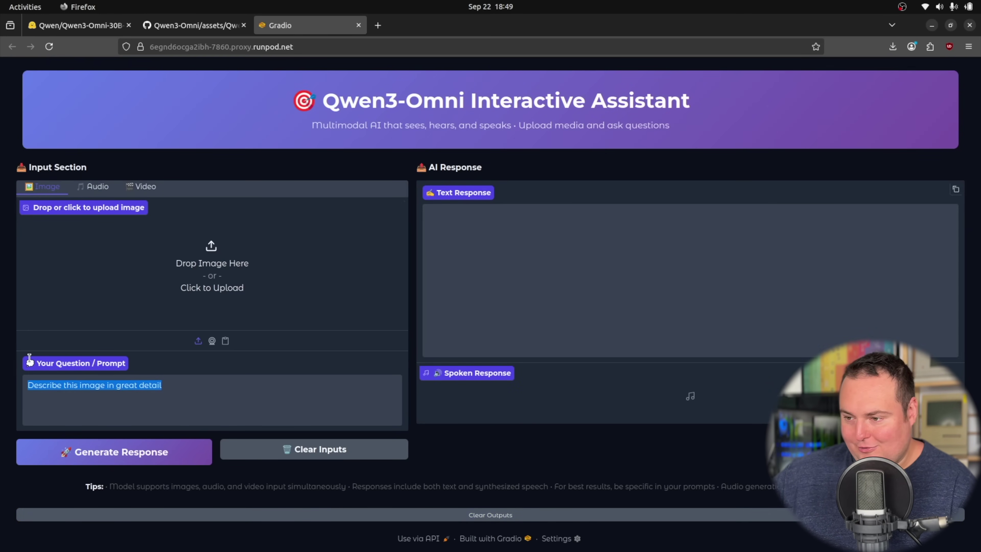
type("Sing a python script")
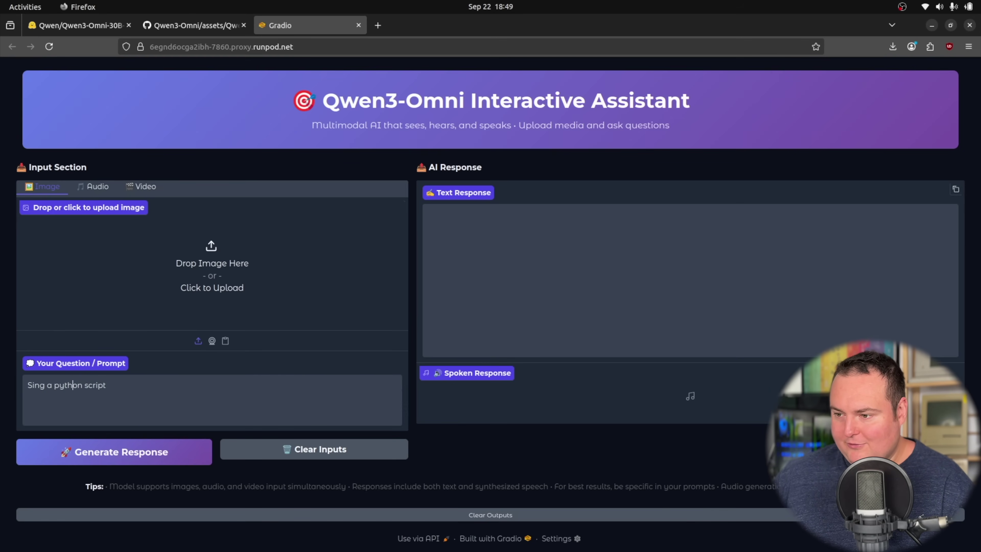
type("simple")
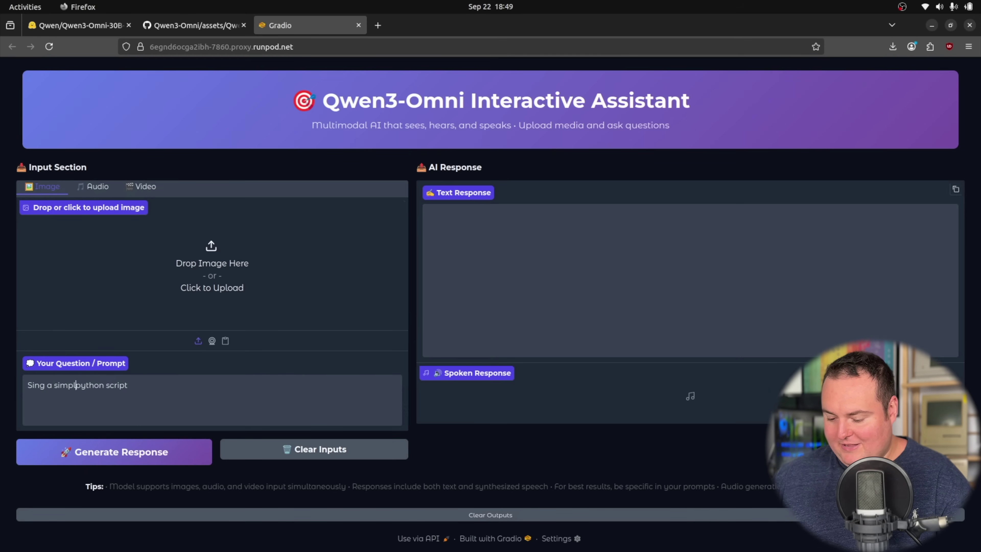
left_click(148, 448)
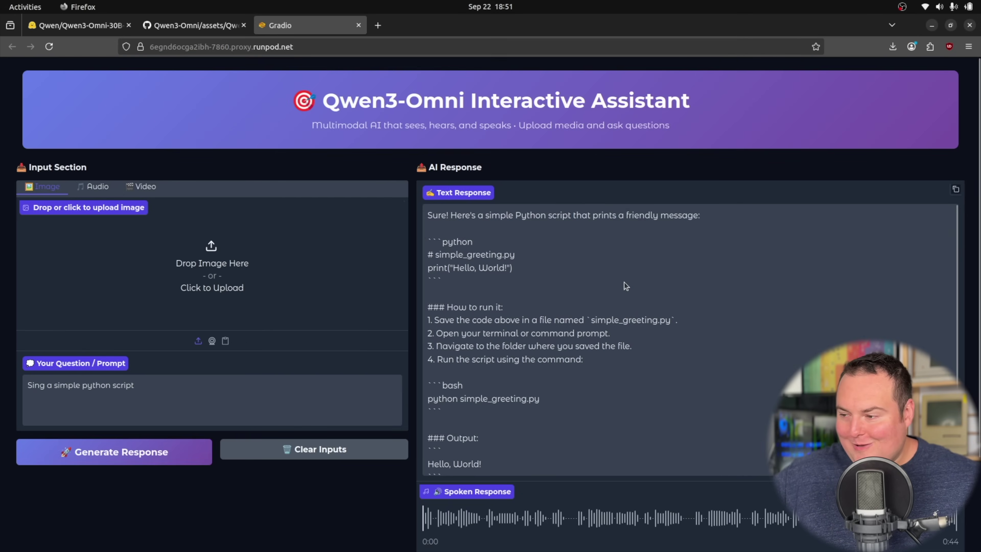
Step: Play the spoken response to the Python script prompt while following the text response, skipping ahead near the end
scroll(623, 286, "down", 5)
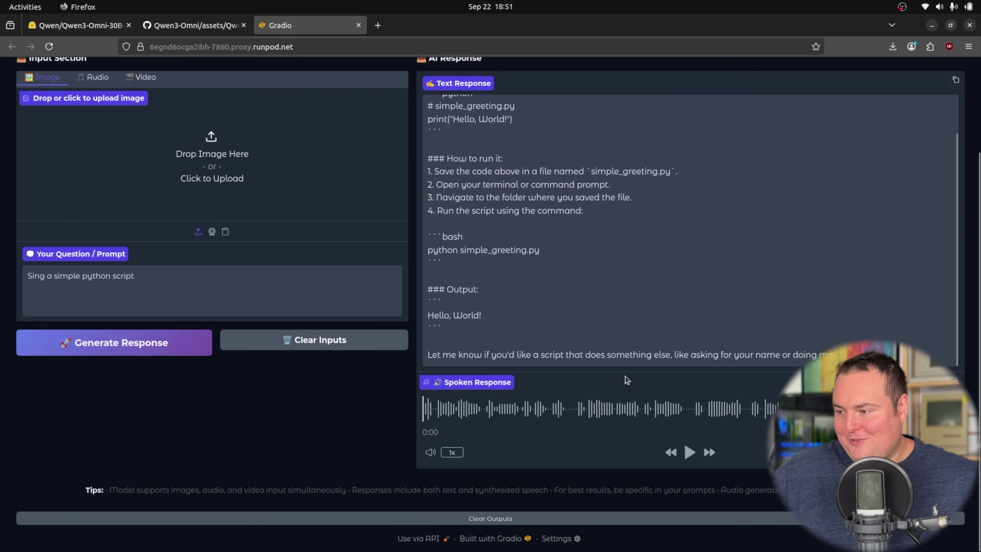
scroll(624, 378, "up", 3)
scroll(624, 378, "down", 2)
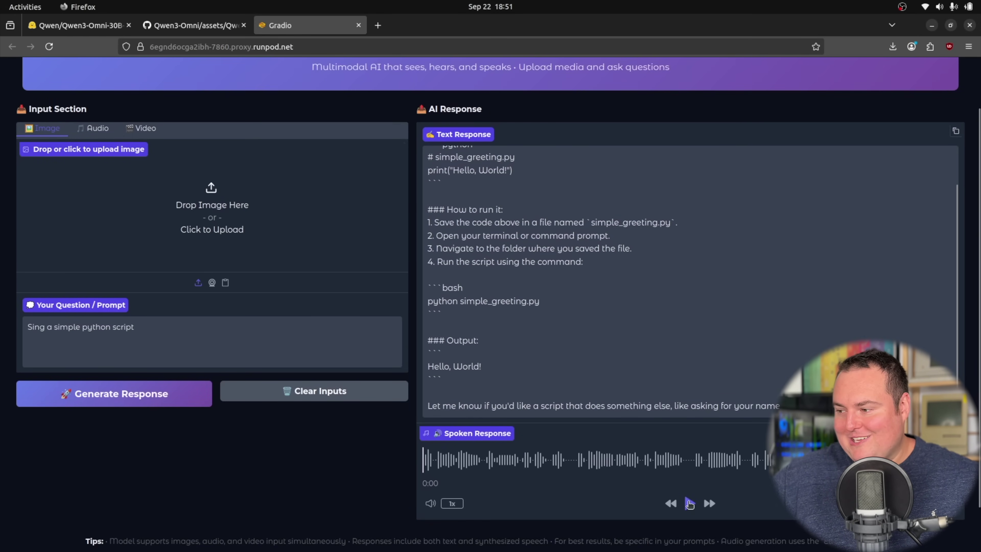
left_click(689, 503)
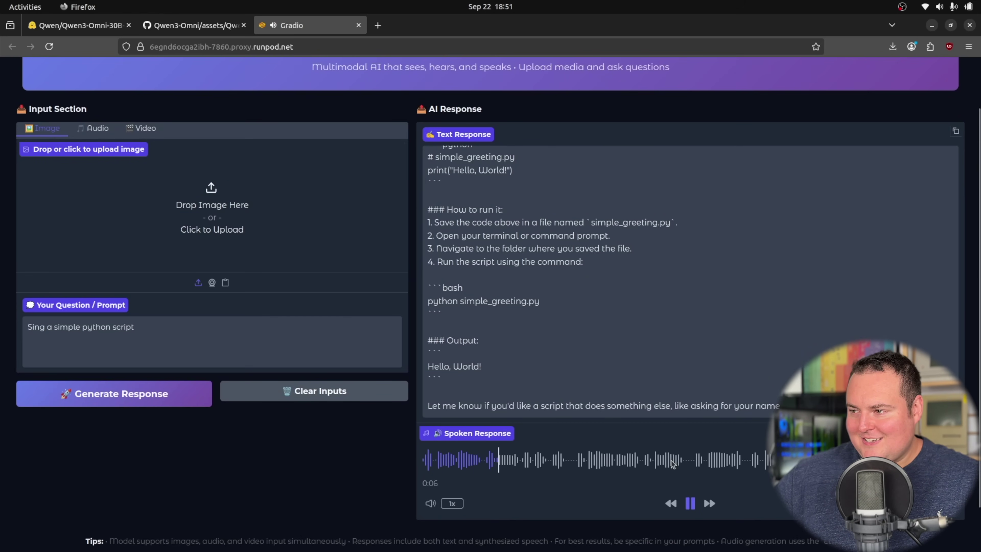
scroll(660, 429, "up", 3)
scroll(502, 263, "up", 2)
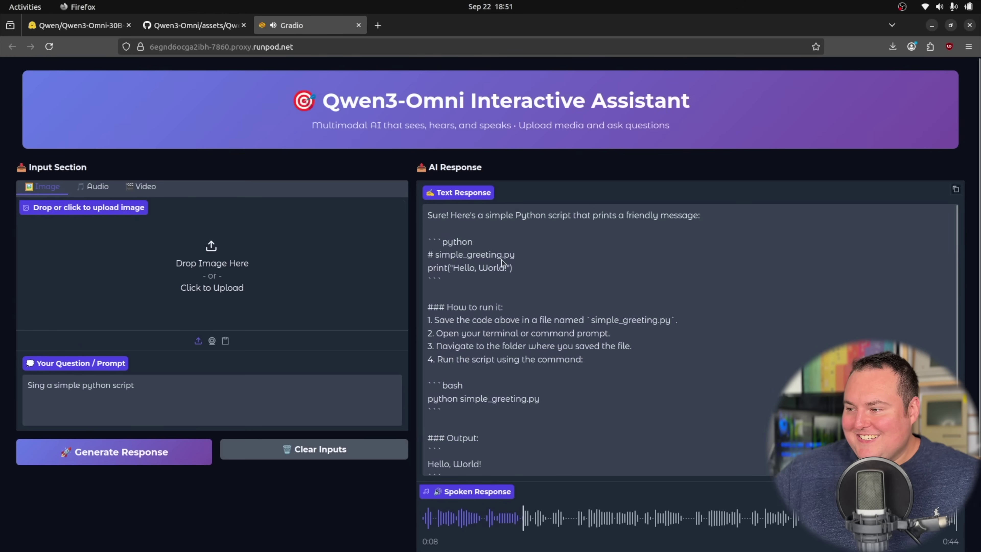
scroll(593, 308, "down", 2)
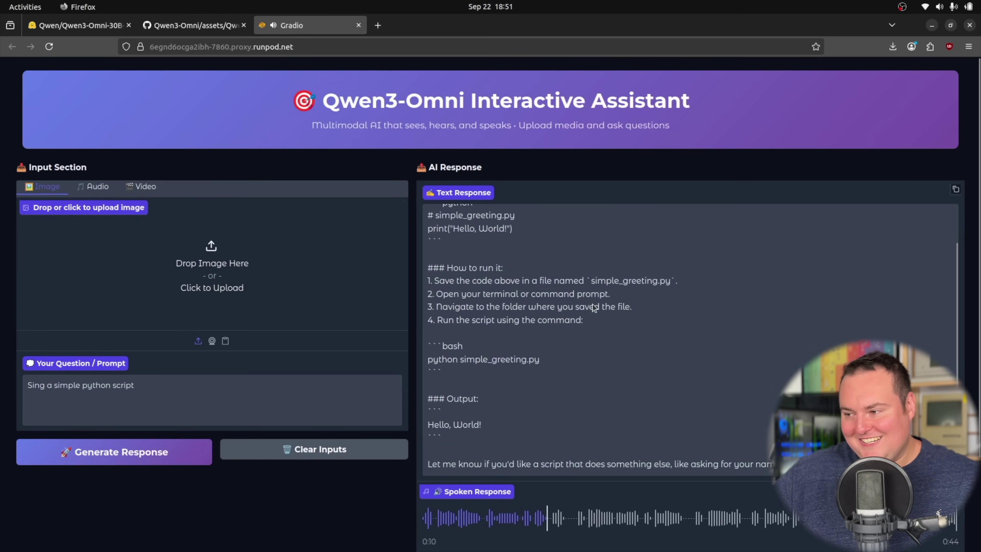
scroll(594, 308, "down", 3)
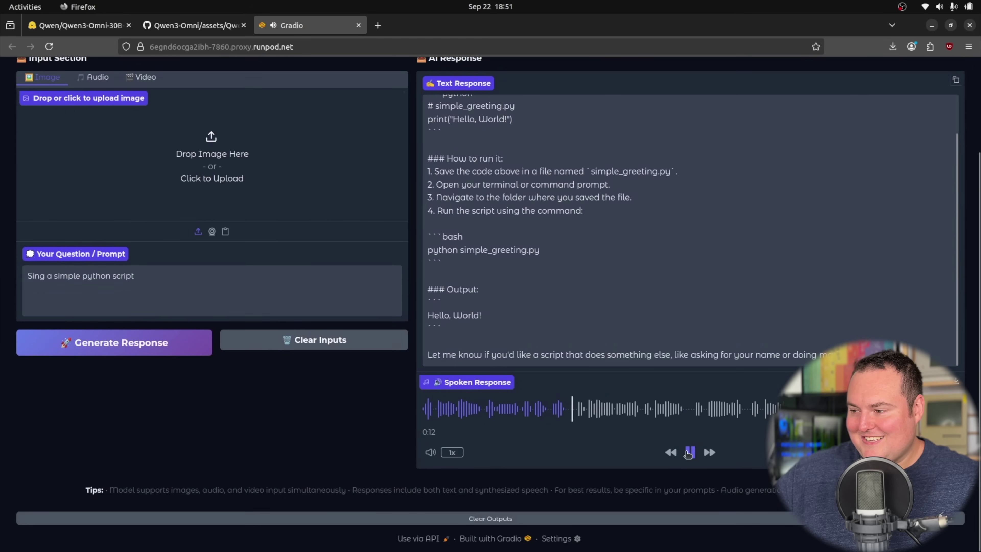
left_click(770, 409)
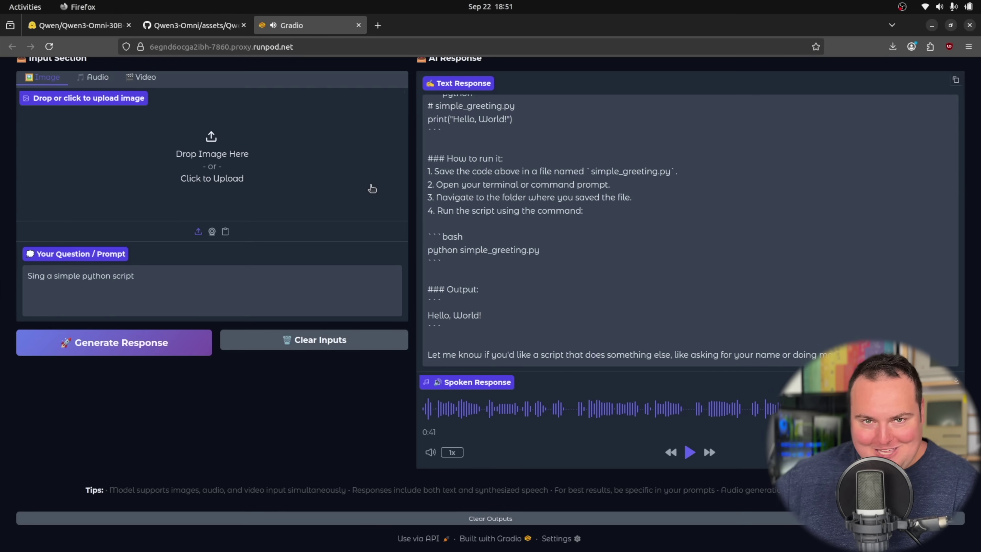
Step: Reread the text response from the final lines back up to the simple_greeting.py code
scroll(444, 209, "up", 2)
scroll(528, 257, "down", 2)
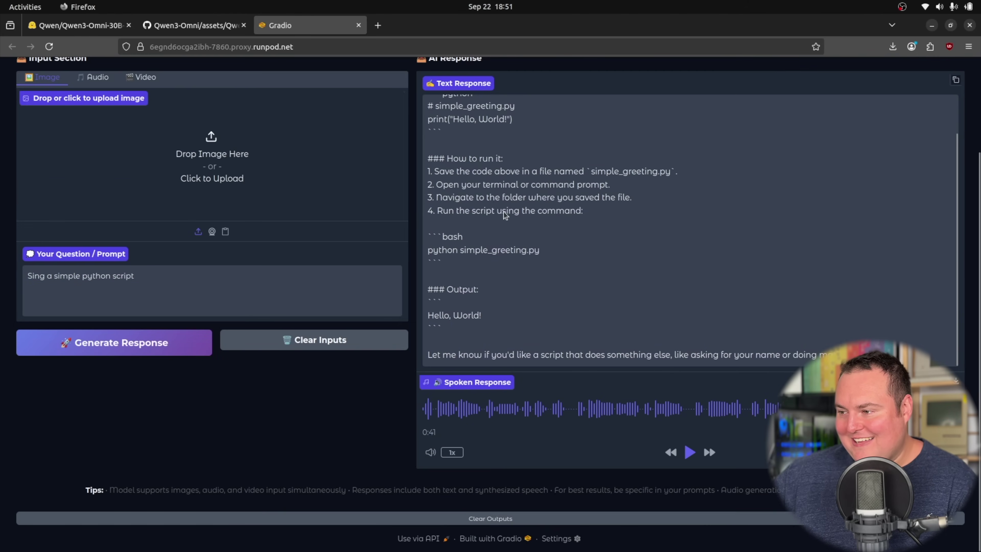
scroll(469, 189, "up", 2)
scroll(469, 188, "up", 1)
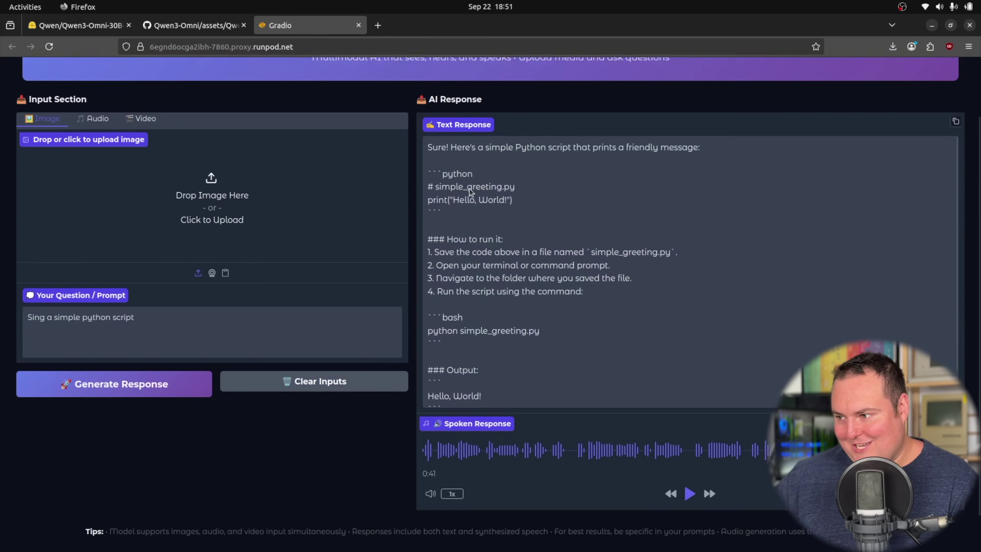
scroll(470, 190, "up", 2)
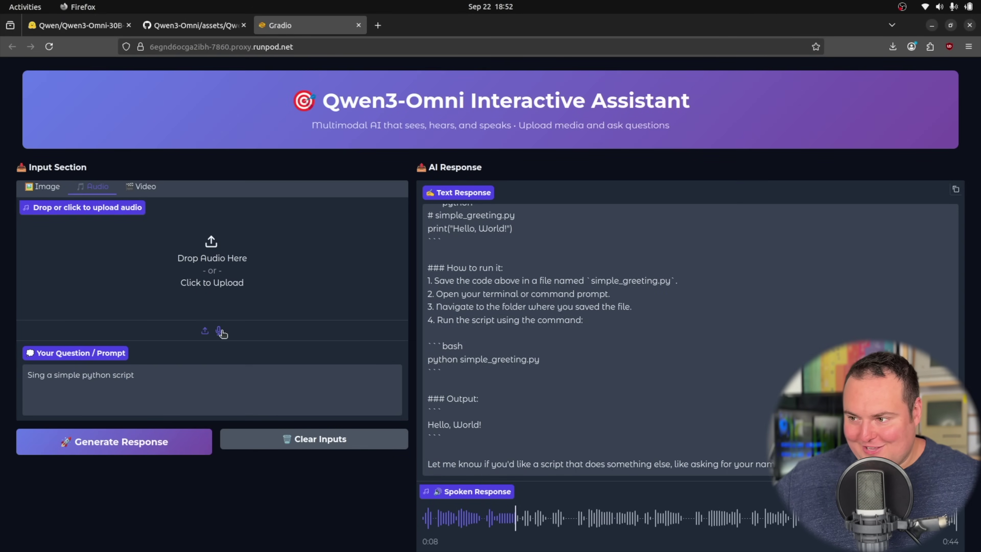
Step: Look over the test media in the omnitests folder in Files and return to the browser
left_click(54, 533)
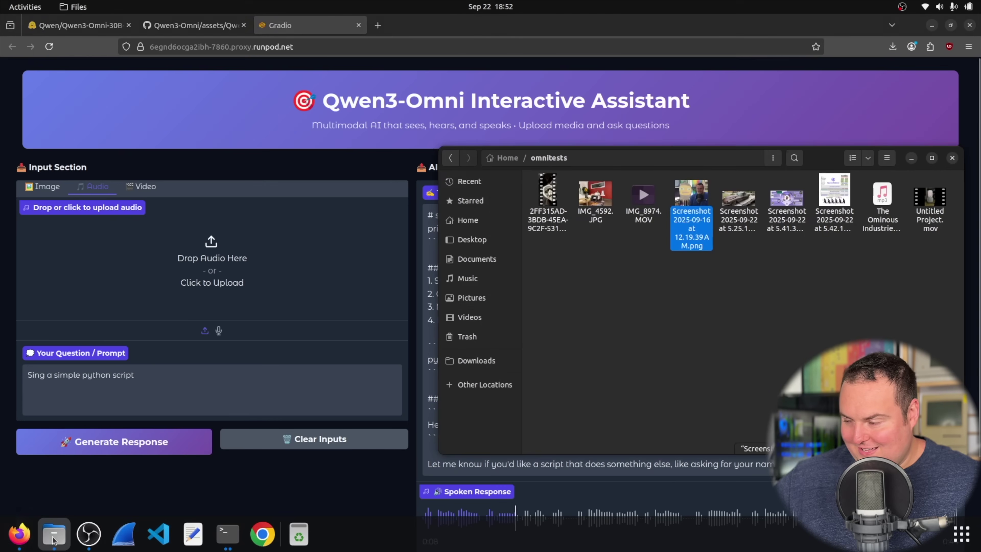
left_click(605, 337)
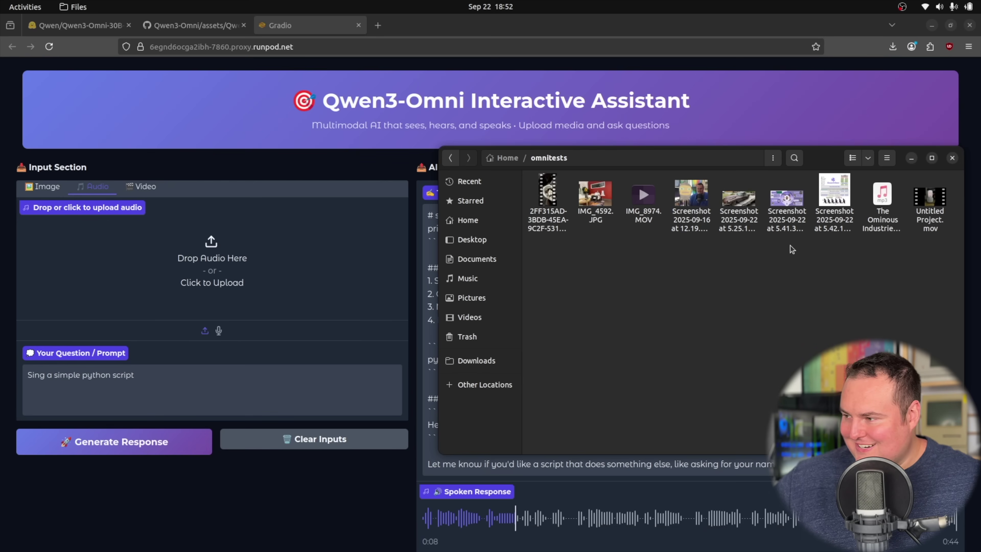
left_click(352, 132)
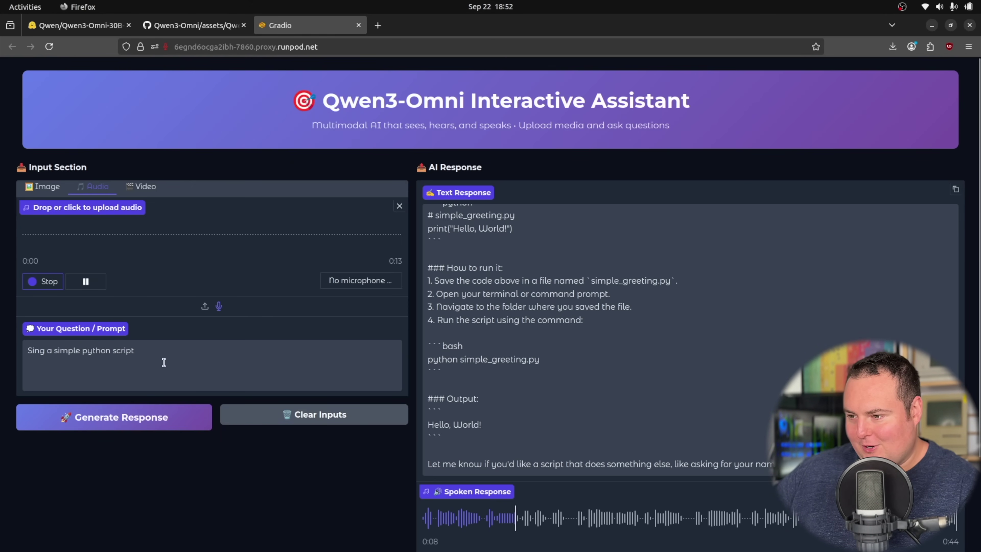
Step: Stop the microphone recording, change the prompt to "Describe what is happening in this audio scene" and generate the response
left_click(46, 285)
triple_click(168, 350)
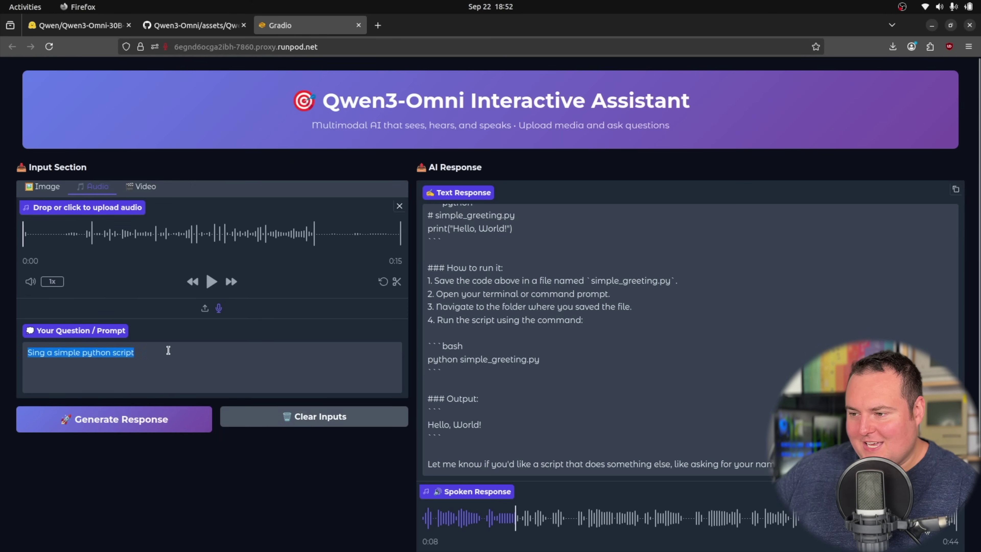
type("Describe what is happening in this audio scene")
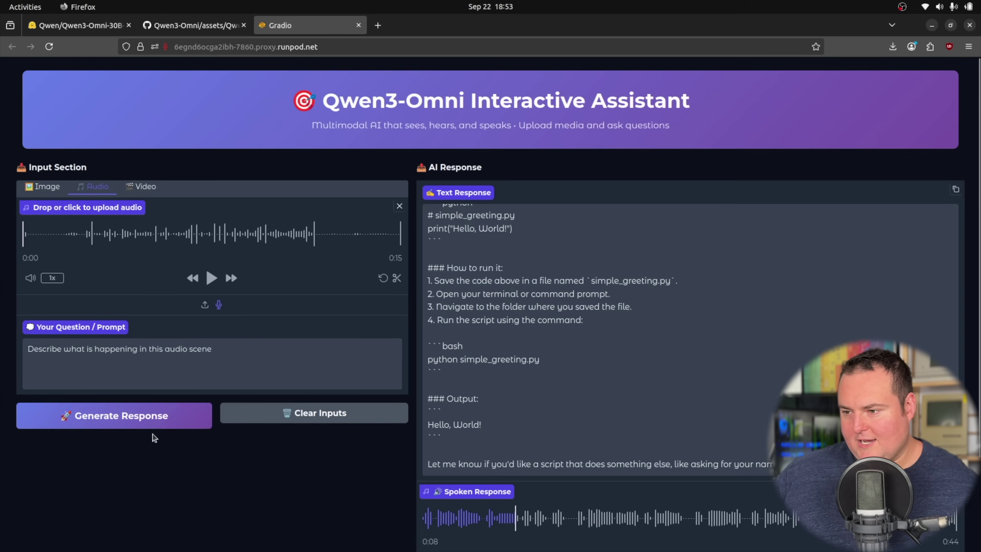
left_click(149, 421)
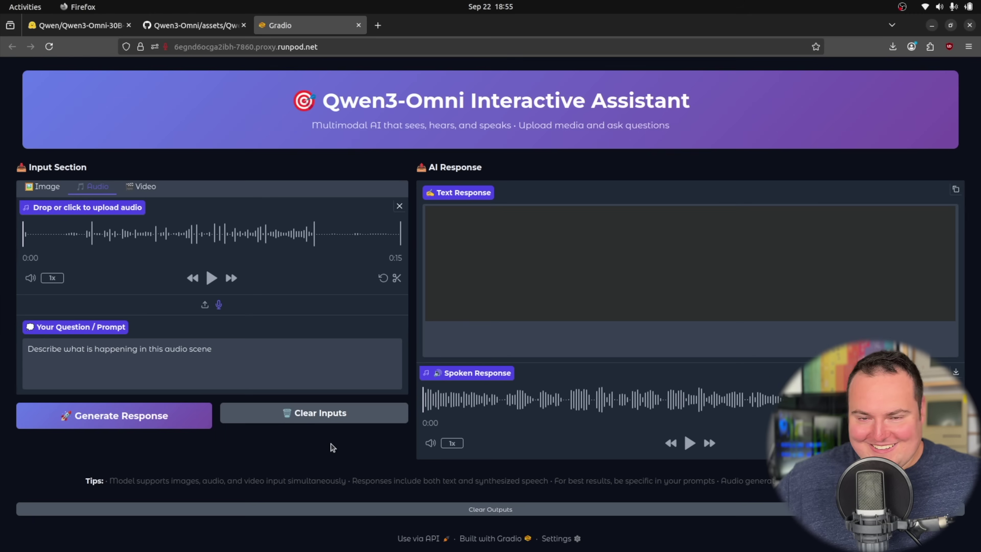
Step: Play the spoken description of the recorded audio scene, stop playback and clear the outputs
left_click(689, 442)
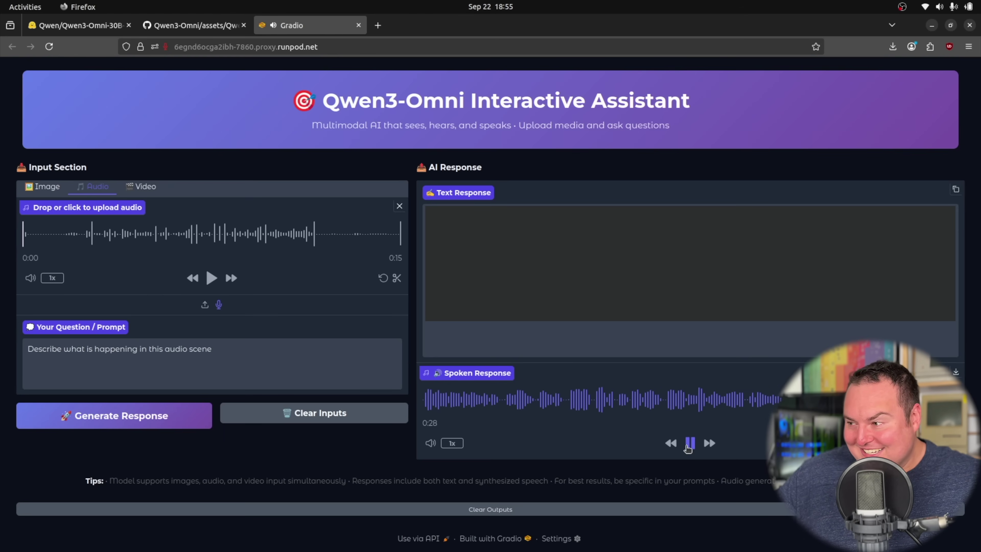
left_click(690, 443)
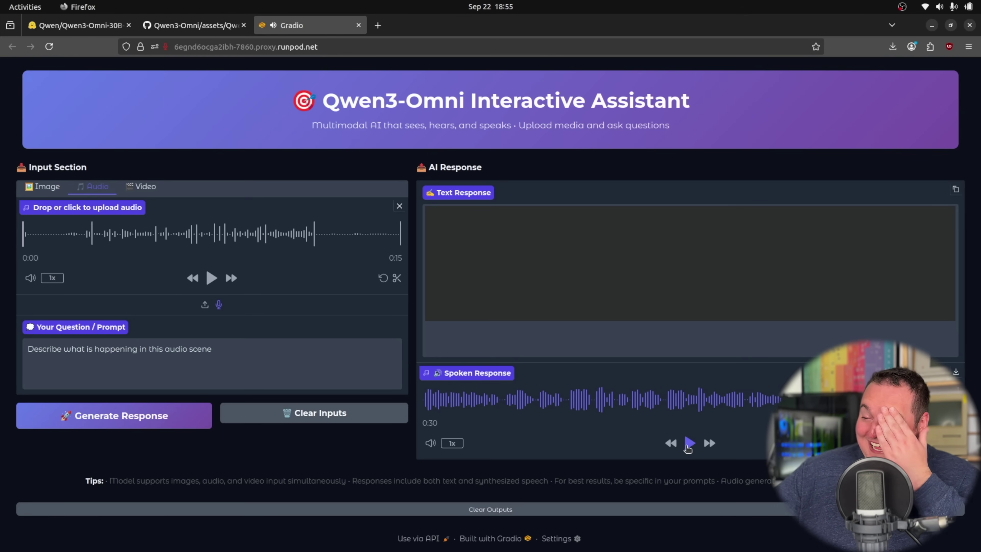
left_click(675, 510)
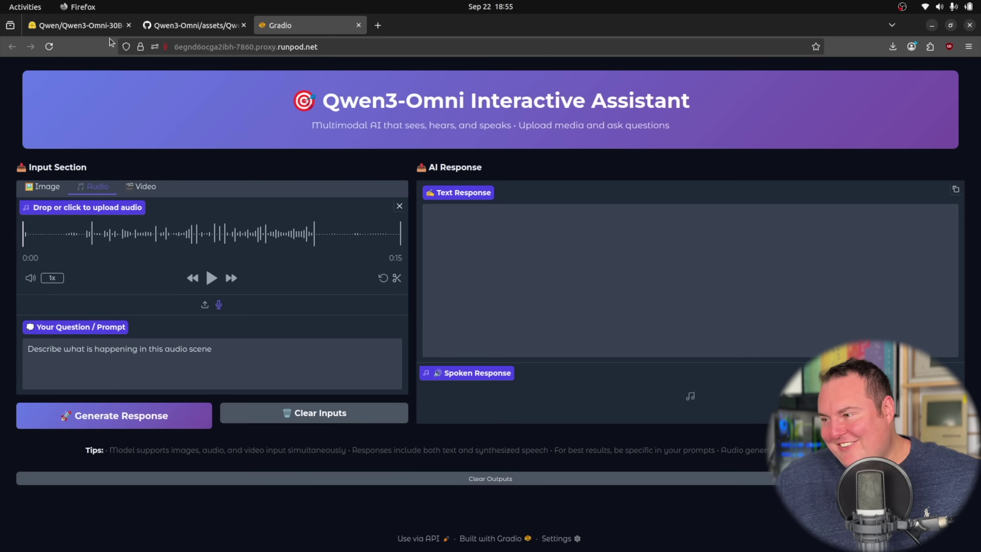
Step: Reload the Qwen3-Omni-30B-A3B-Instruct model card on Hugging Face and review its header, introduction, key features and model architecture
left_click(76, 31)
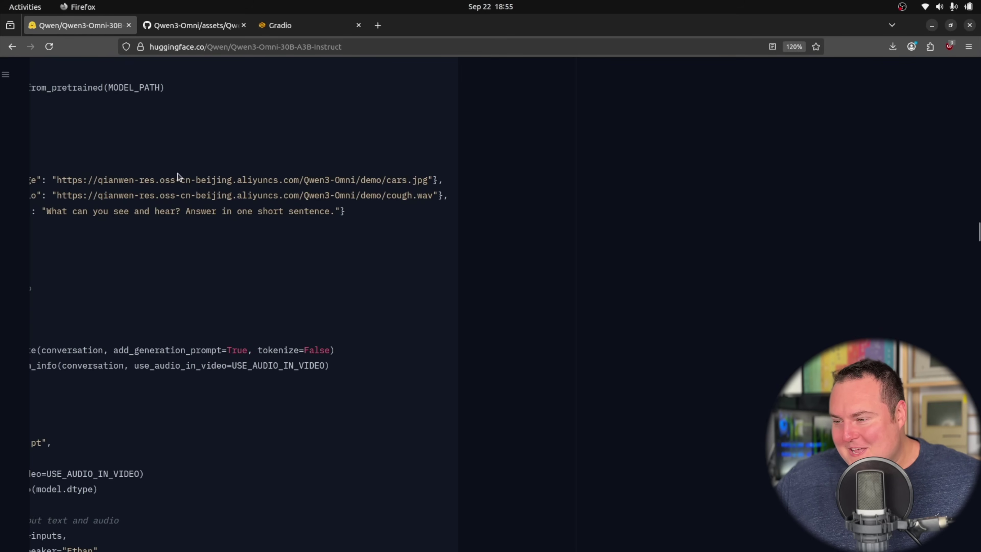
scroll(68, 58, "up", 5)
left_click(49, 46)
scroll(259, 197, "up", 10)
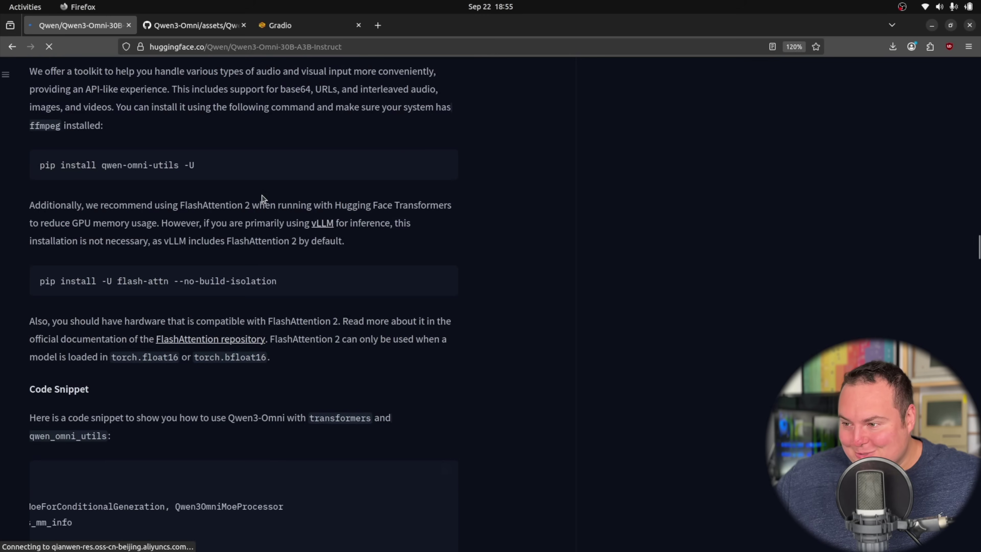
scroll(261, 243, "up", 20)
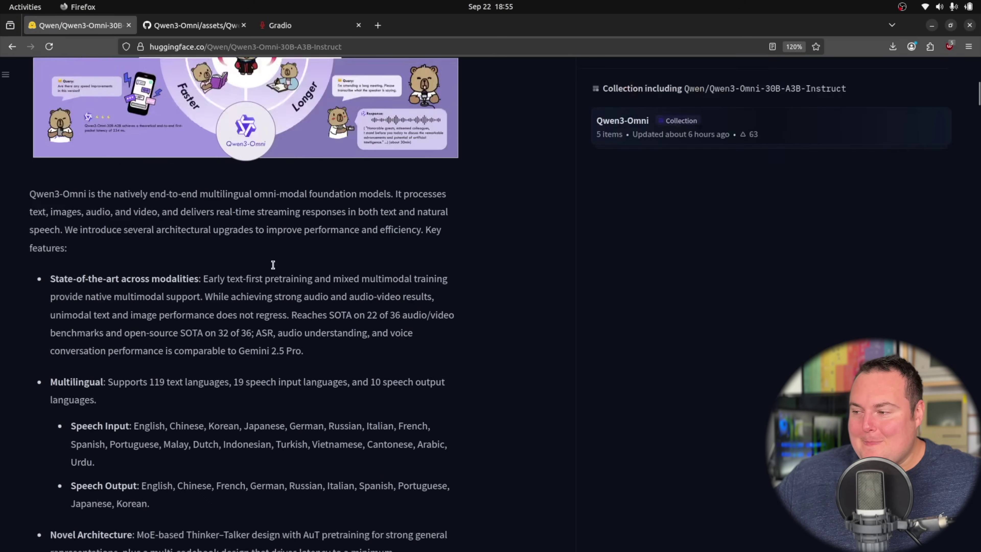
scroll(475, 323, "down", 5)
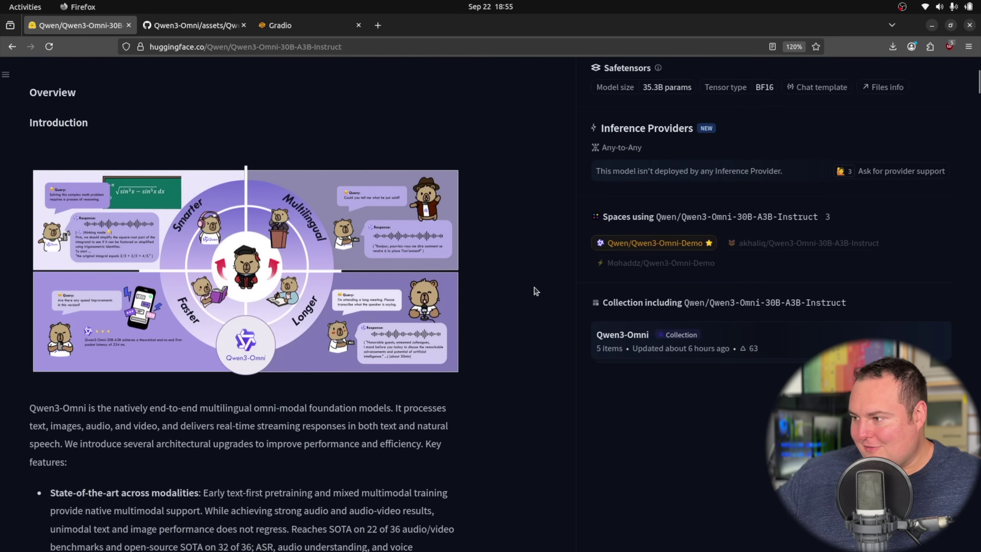
scroll(536, 291, "up", 5)
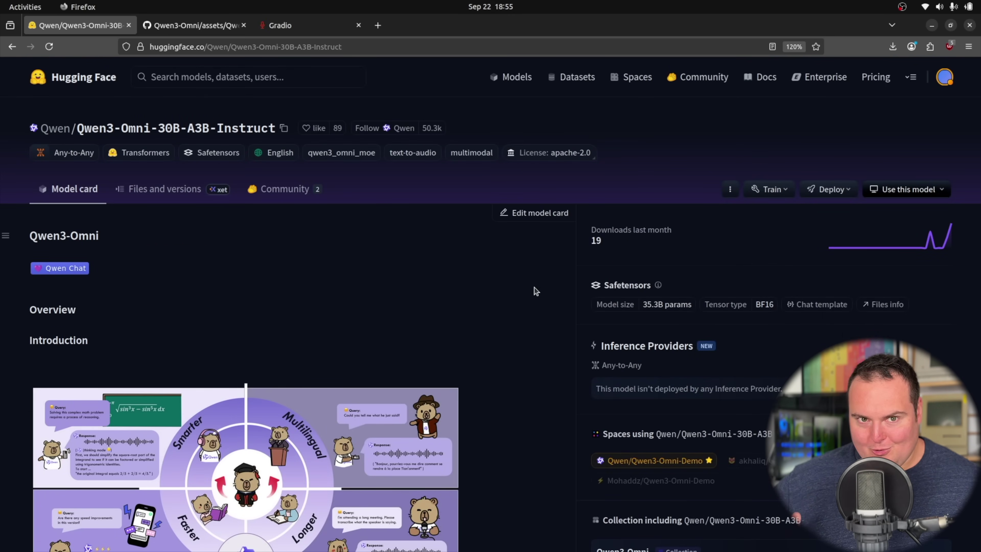
scroll(533, 285, "down", 10)
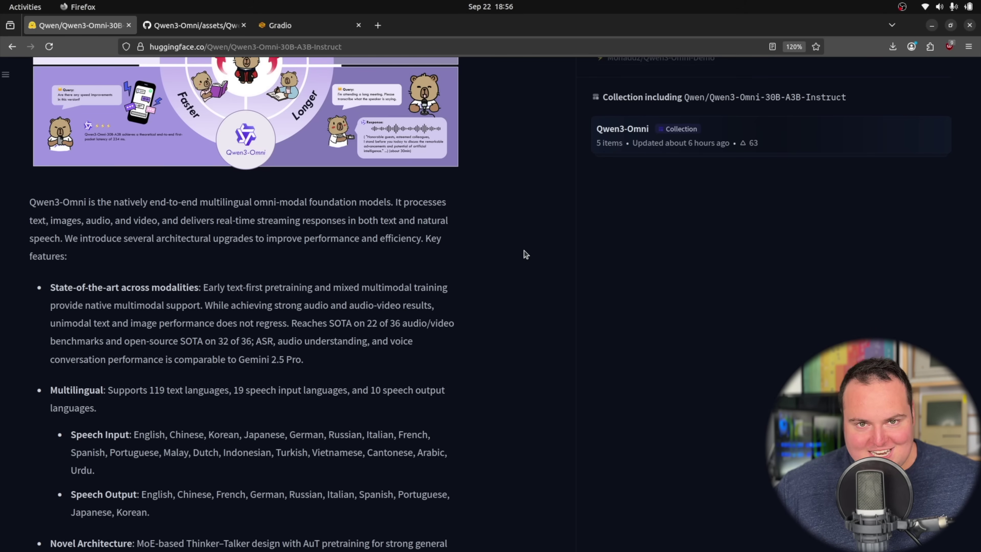
scroll(525, 254, "up", 8)
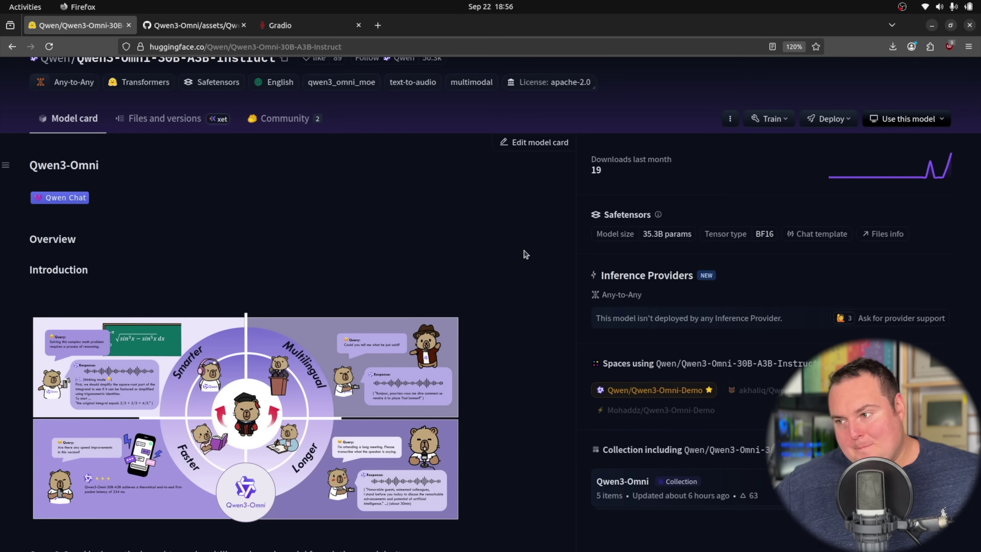
scroll(523, 254, "down", 10)
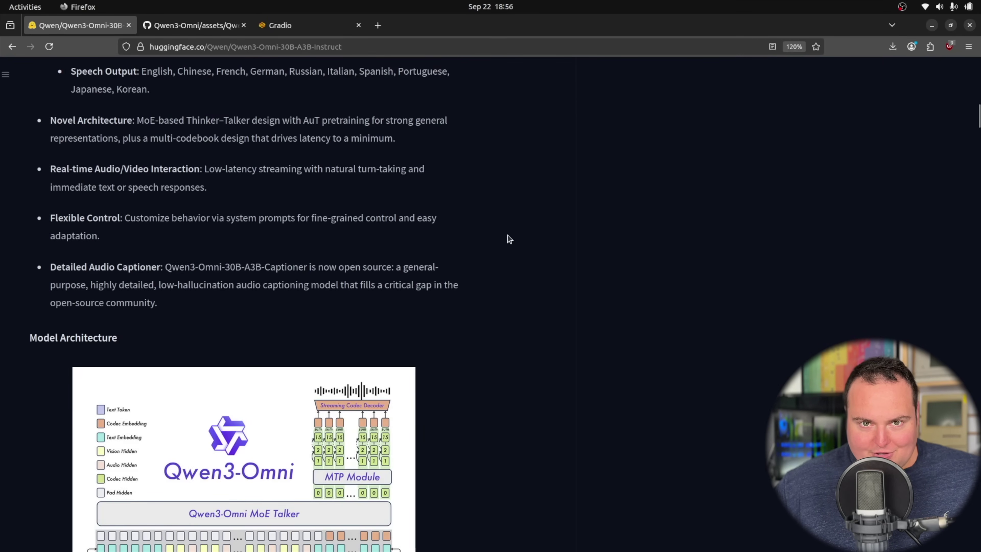